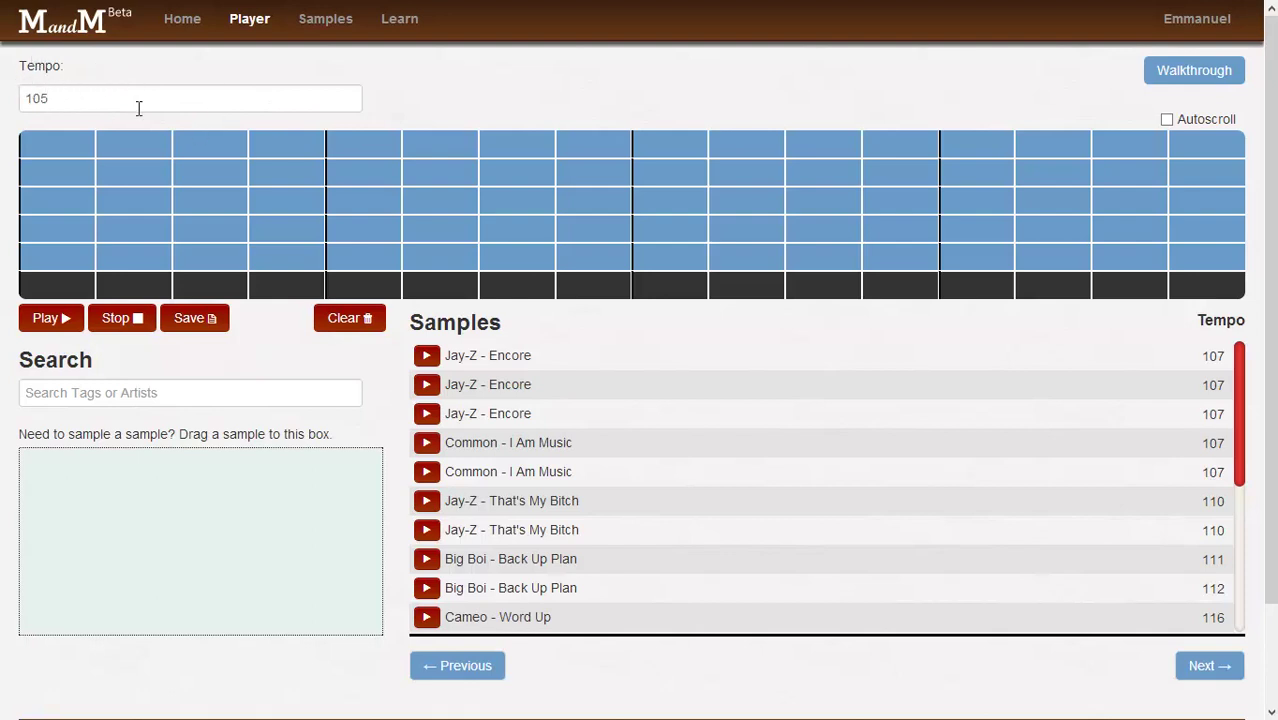
Step: Set the project tempo to 97
{"action": "left_click", "coordinate": [488, 384]}
{"action": "left_click_drag", "start_coordinate": [80, 110], "coordinate": [31, 108]}
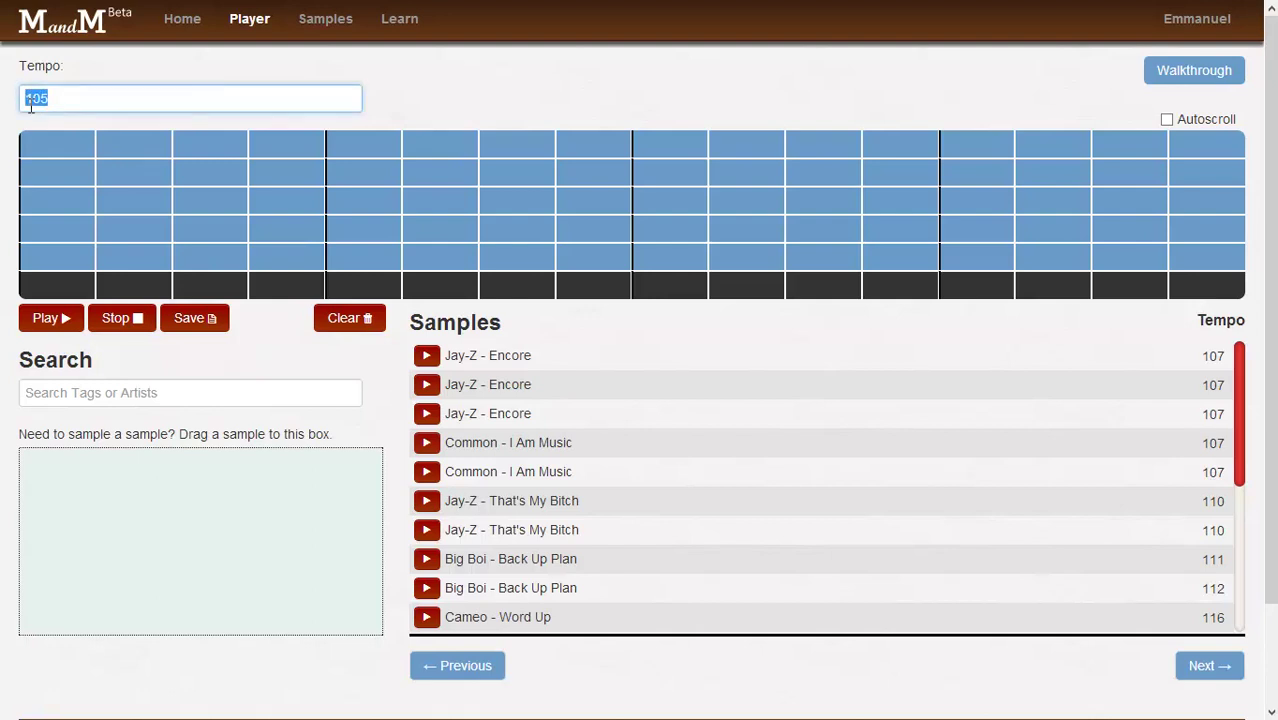
{"action": "type", "text": "97"}
{"action": "left_click", "coordinate": [409, 110]}
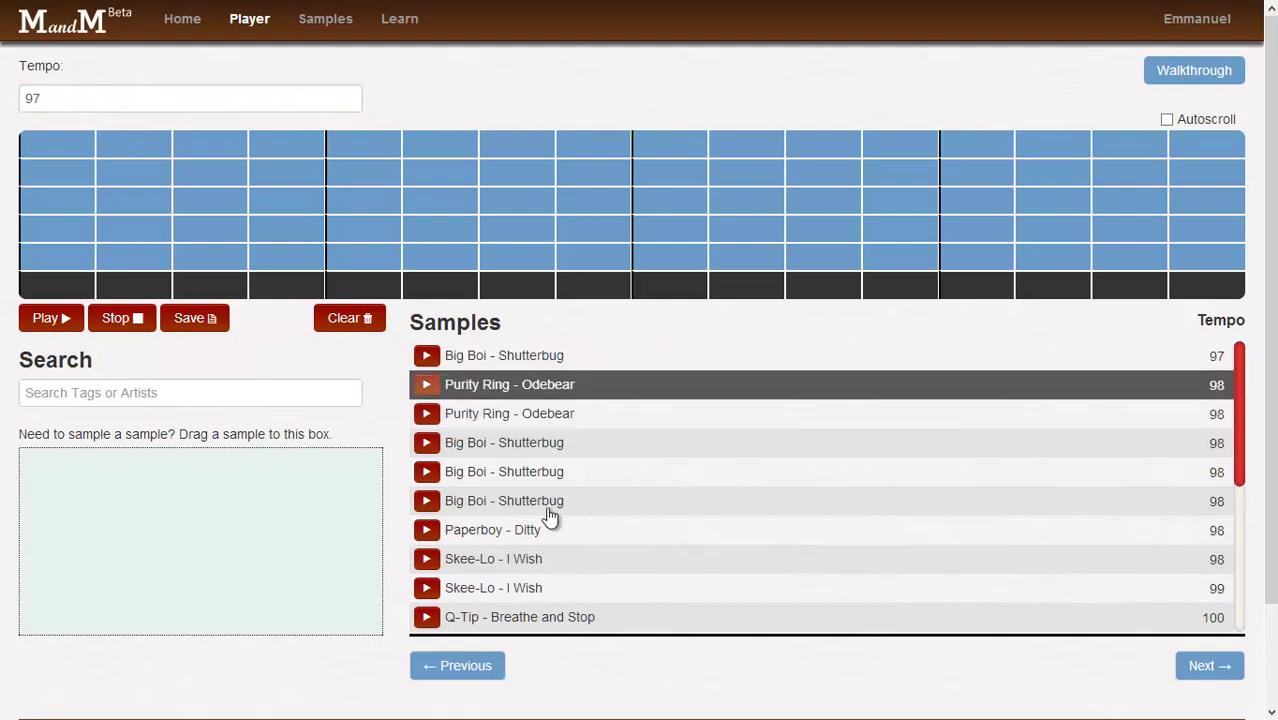
Step: Filter the samples by the artist Portishead and preview the second Sour Times sample
{"action": "left_click", "coordinate": [265, 395]}
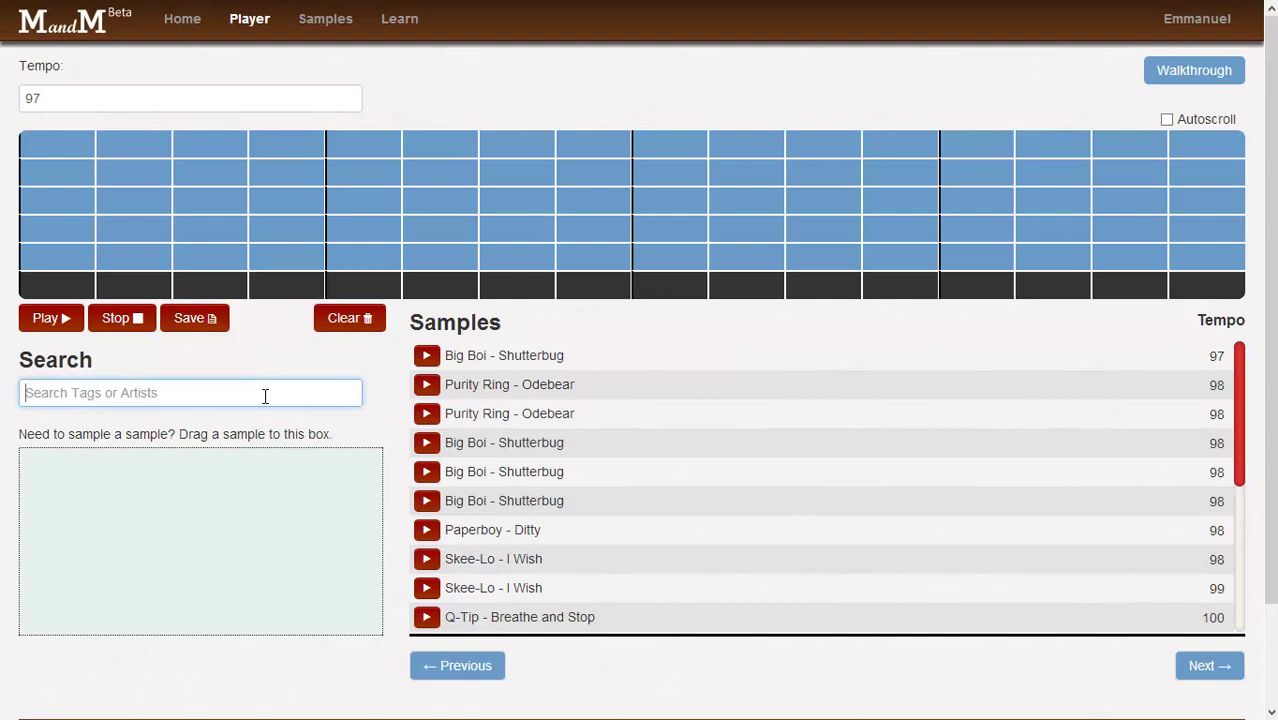
{"action": "type", "text": "por"}
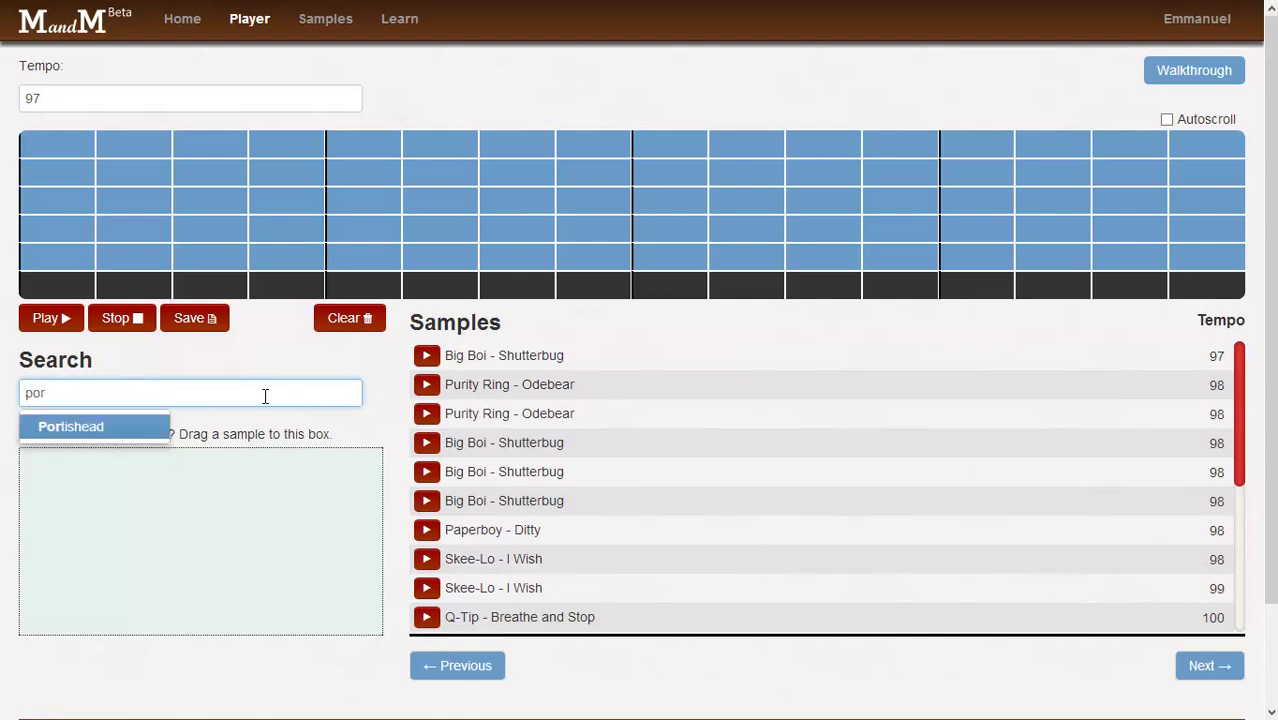
{"action": "key", "text": "Return"}
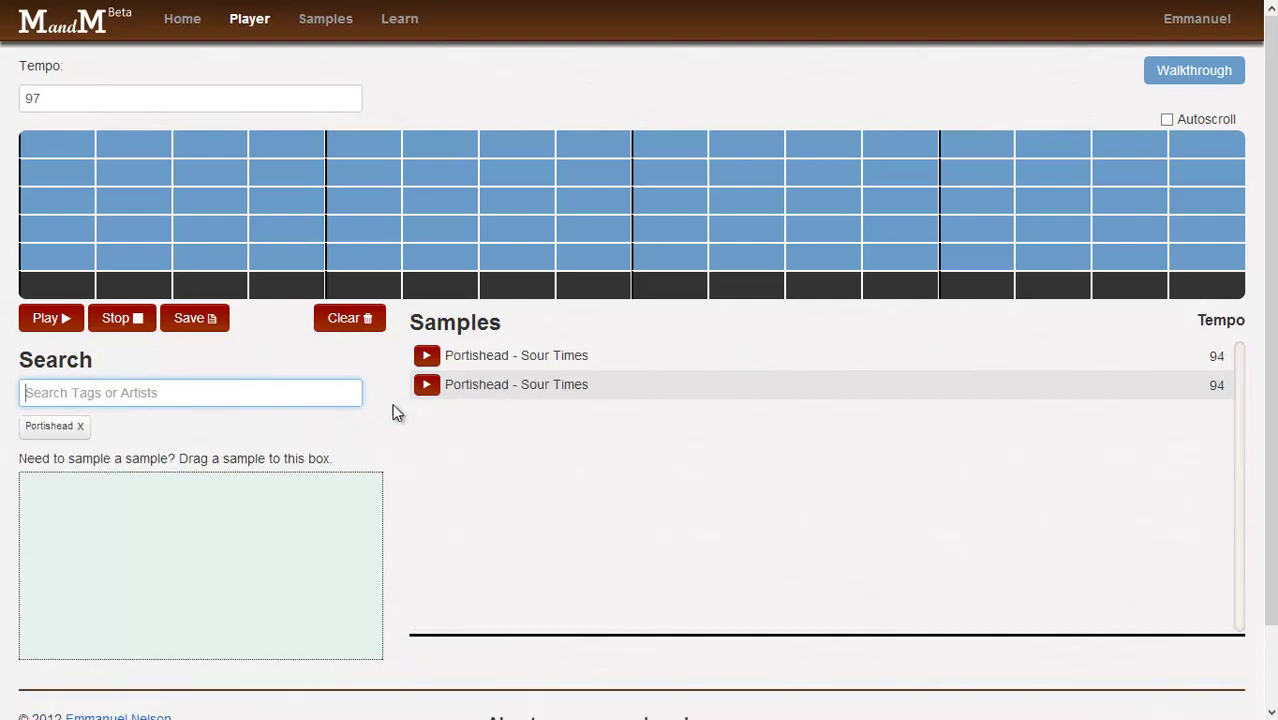
{"action": "left_click", "coordinate": [427, 390]}
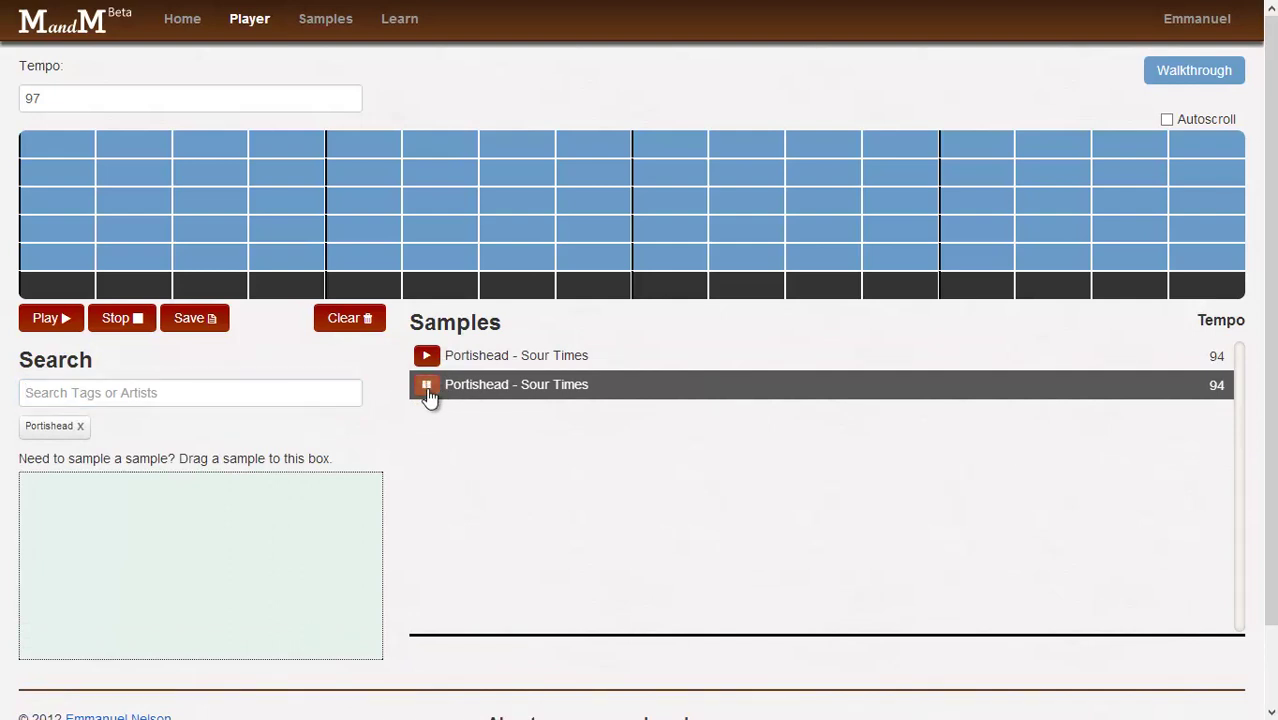
{"action": "left_click", "coordinate": [427, 390]}
Step: Place the second Sour Times sample at the start of the first track, add a copy right after it, and play the result briefly
{"action": "left_click_drag", "start_coordinate": [508, 388], "coordinate": [64, 156]}
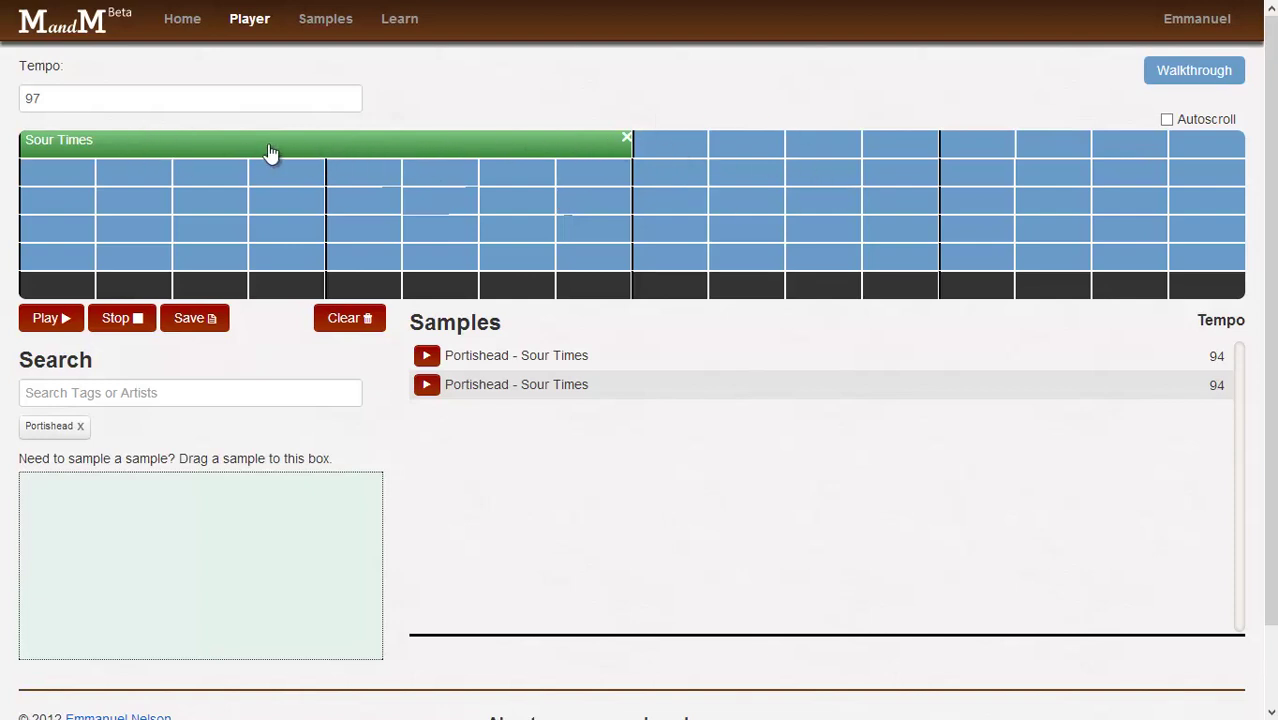
{"action": "left_click_drag", "start_coordinate": [274, 150], "coordinate": [643, 148]}
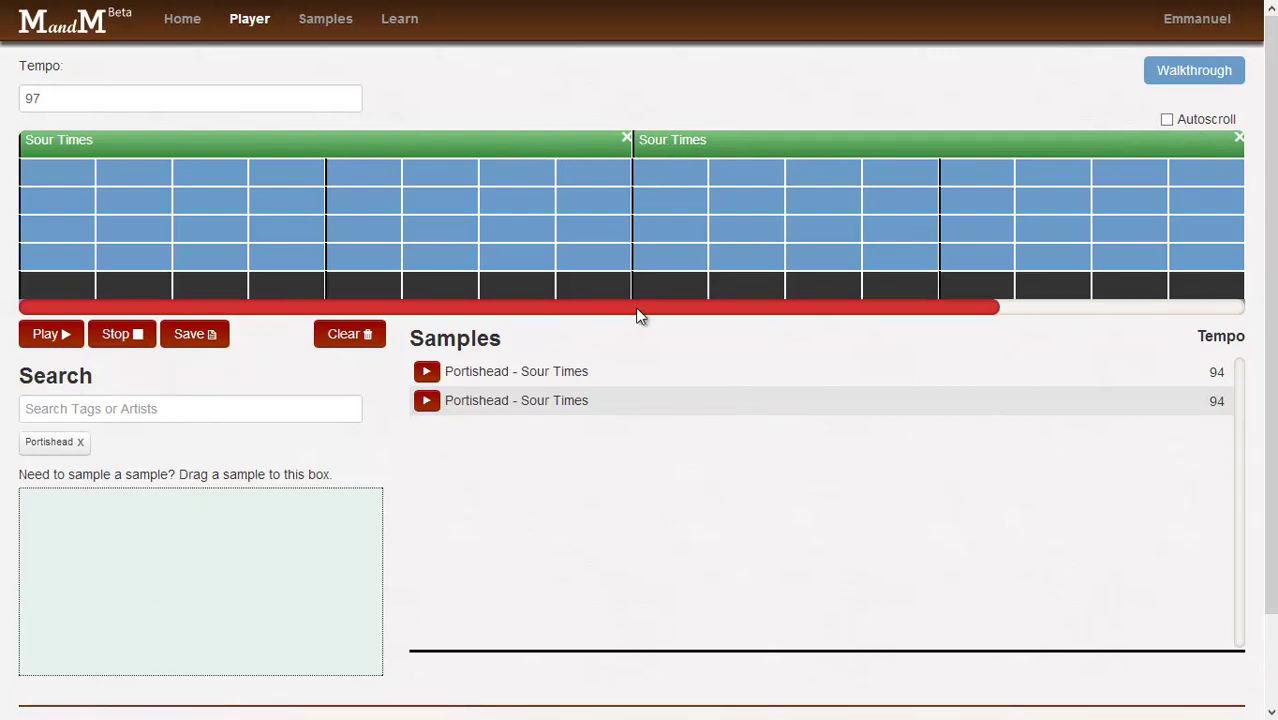
{"action": "left_click_drag", "start_coordinate": [640, 316], "coordinate": [310, 308]}
{"action": "left_click", "coordinate": [45, 336]}
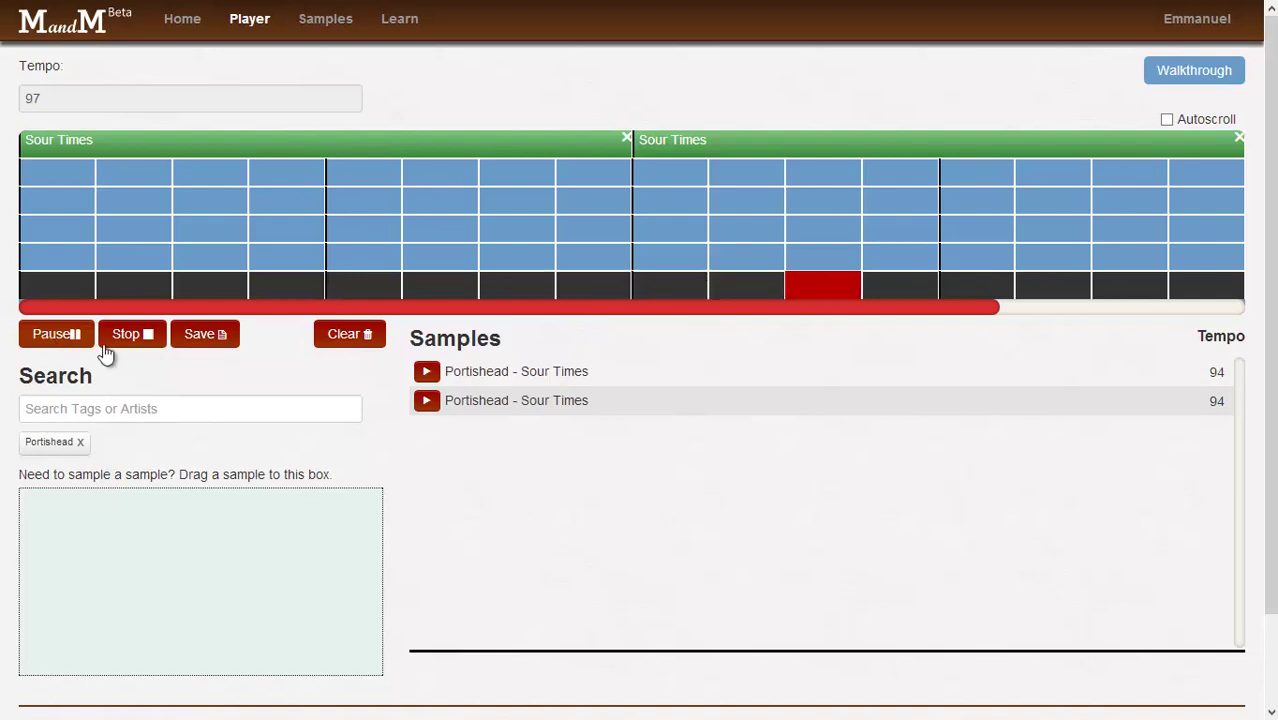
{"action": "left_click", "coordinate": [140, 337]}
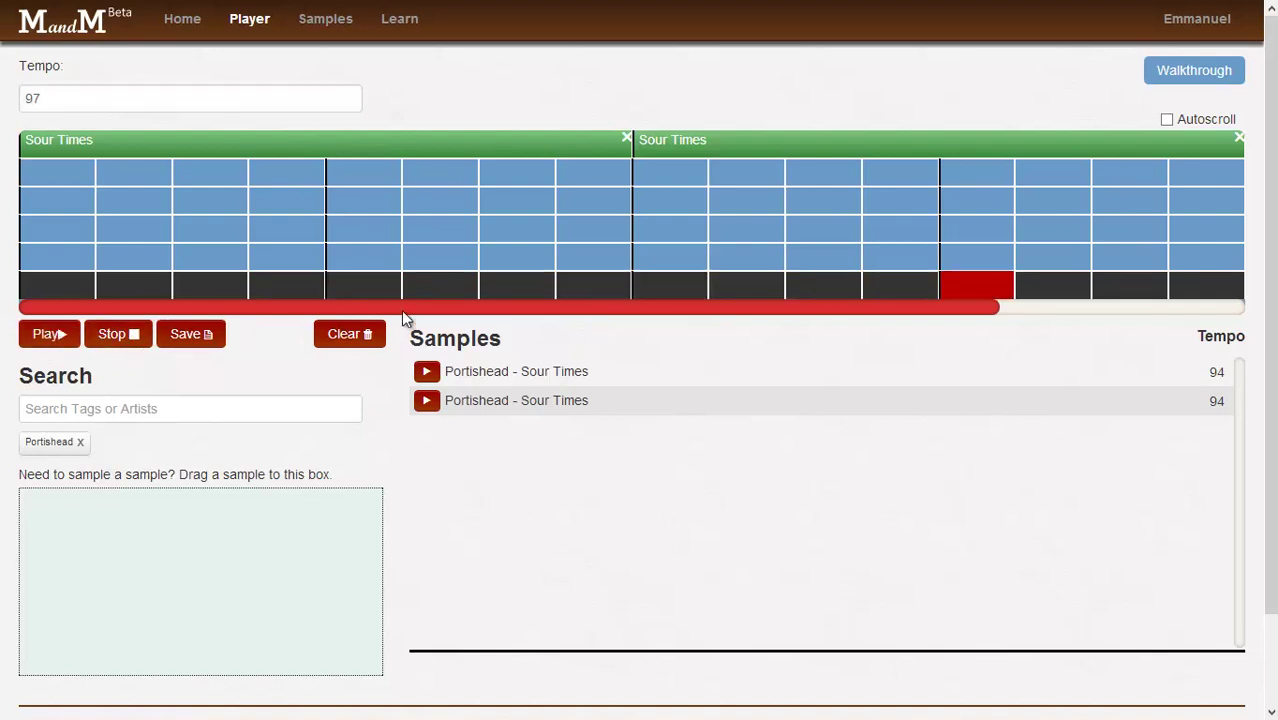
Step: Append two more Sour Times copies back to back on the first track
{"action": "left_click_drag", "start_coordinate": [436, 308], "coordinate": [960, 280]}
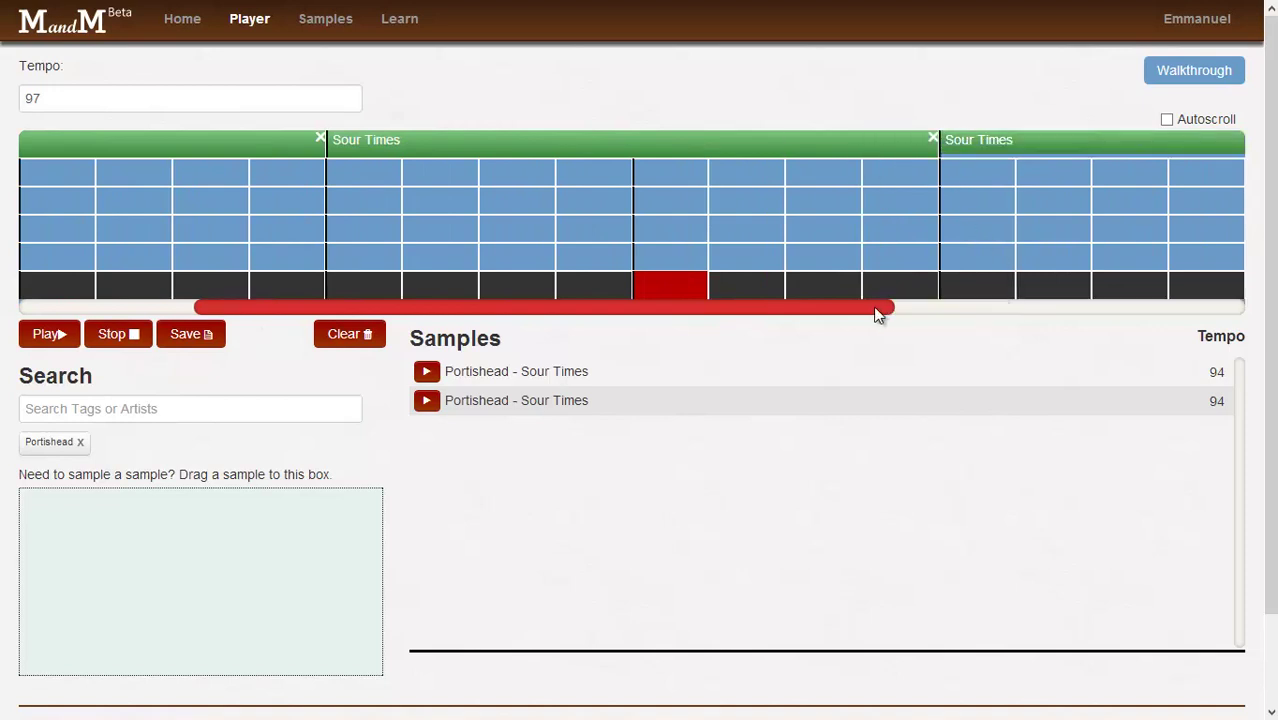
{"action": "left_click", "coordinate": [958, 310]}
{"action": "left_click_drag", "start_coordinate": [996, 321], "coordinate": [1110, 271]}
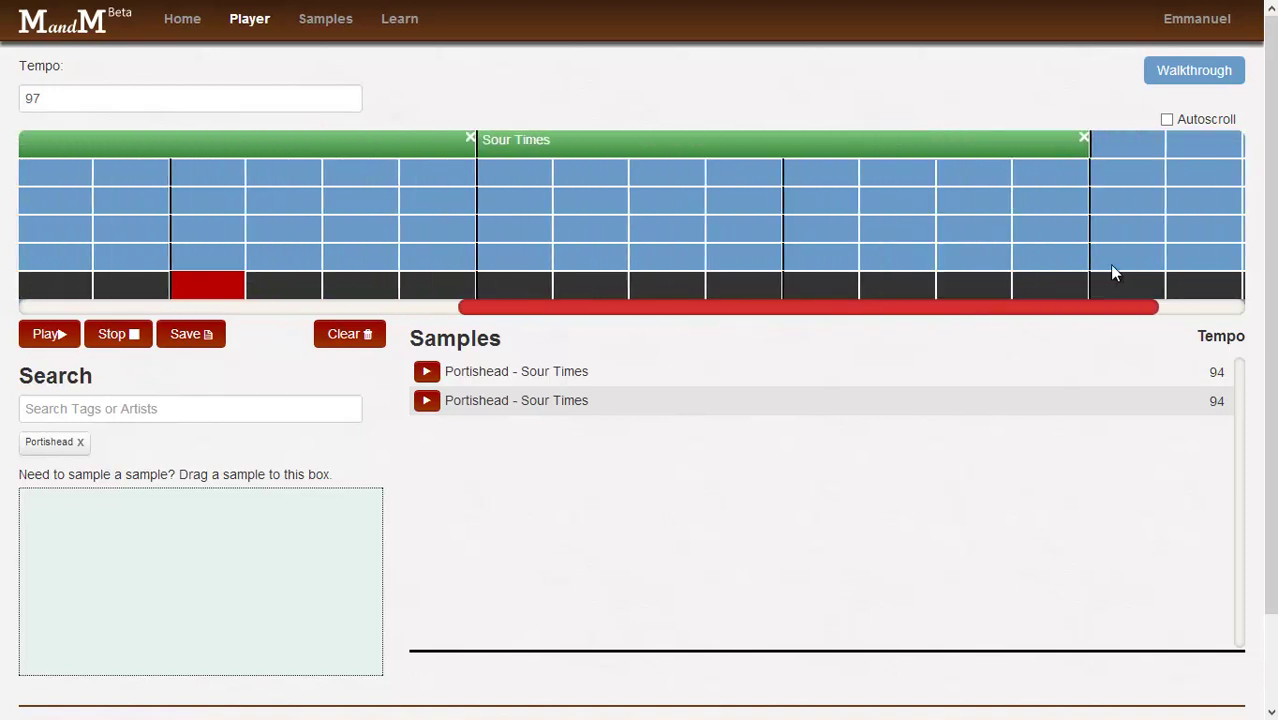
{"action": "left_click_drag", "start_coordinate": [1094, 146], "coordinate": [1098, 150]}
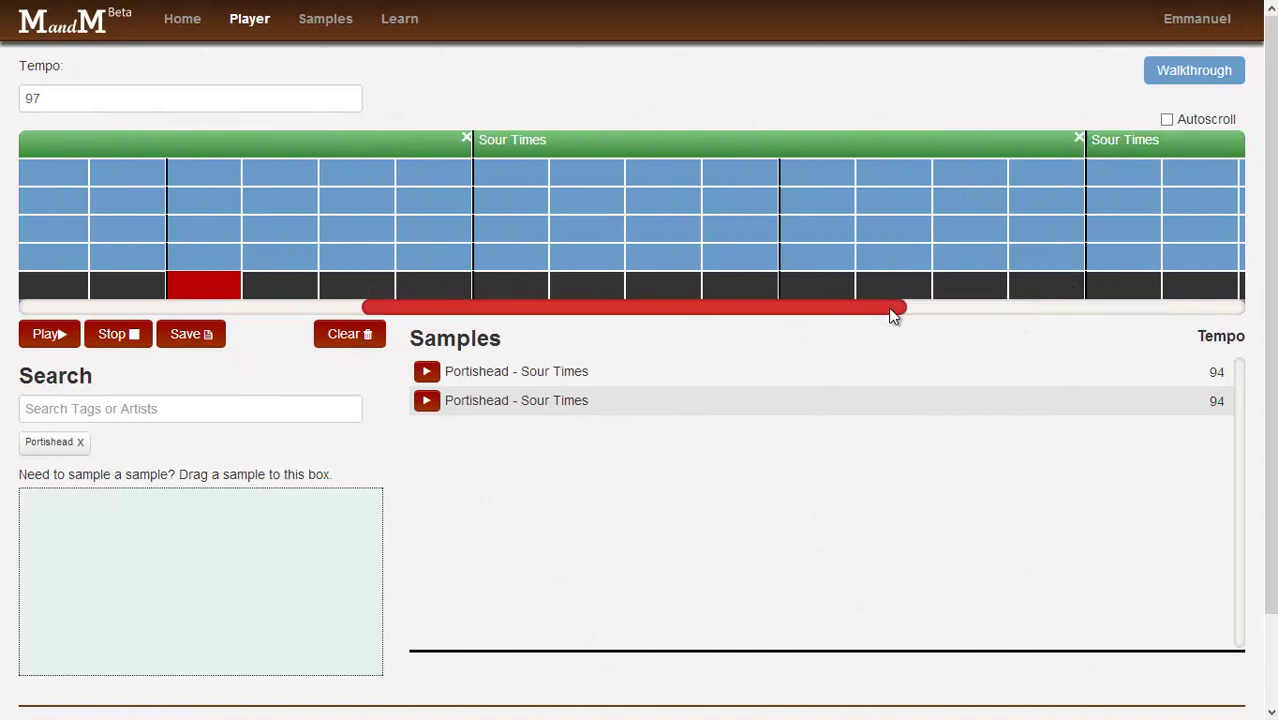
{"action": "left_click_drag", "start_coordinate": [884, 317], "coordinate": [582, 318]}
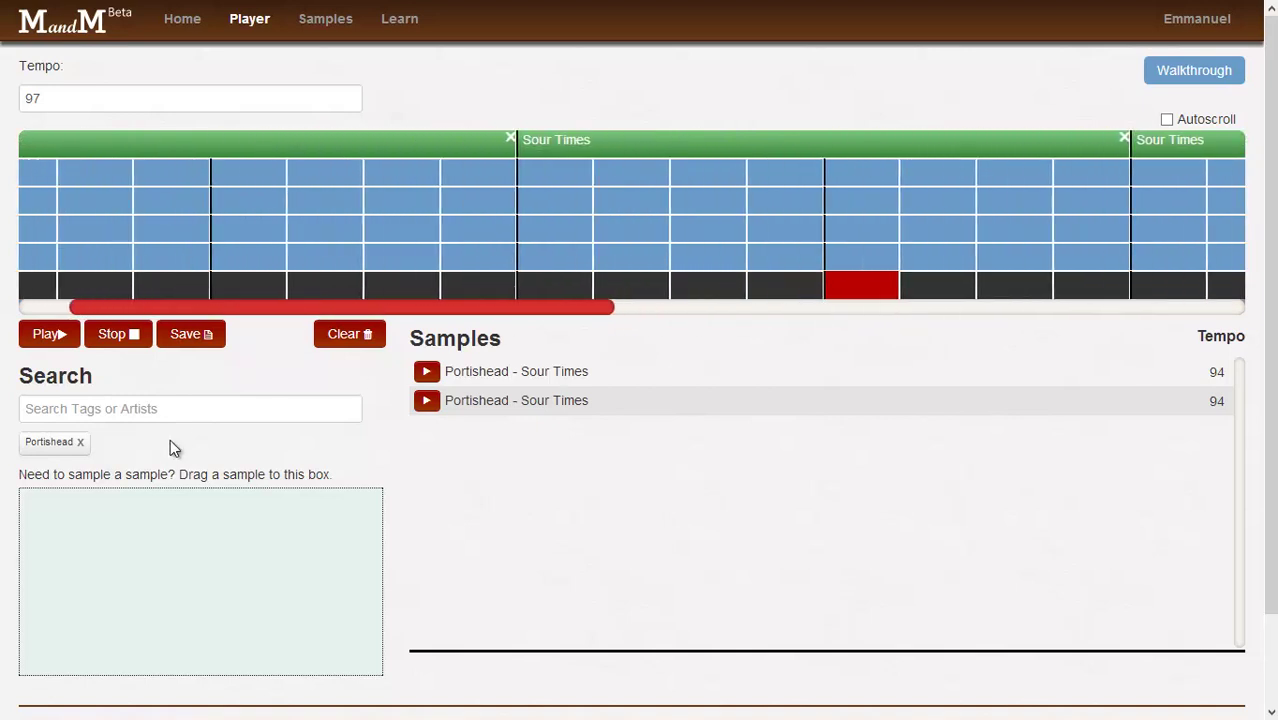
Step: Replace the Portishead filter with the Beat tag and show the previous page of samples
{"action": "left_click", "coordinate": [80, 442]}
{"action": "left_click", "coordinate": [114, 412]}
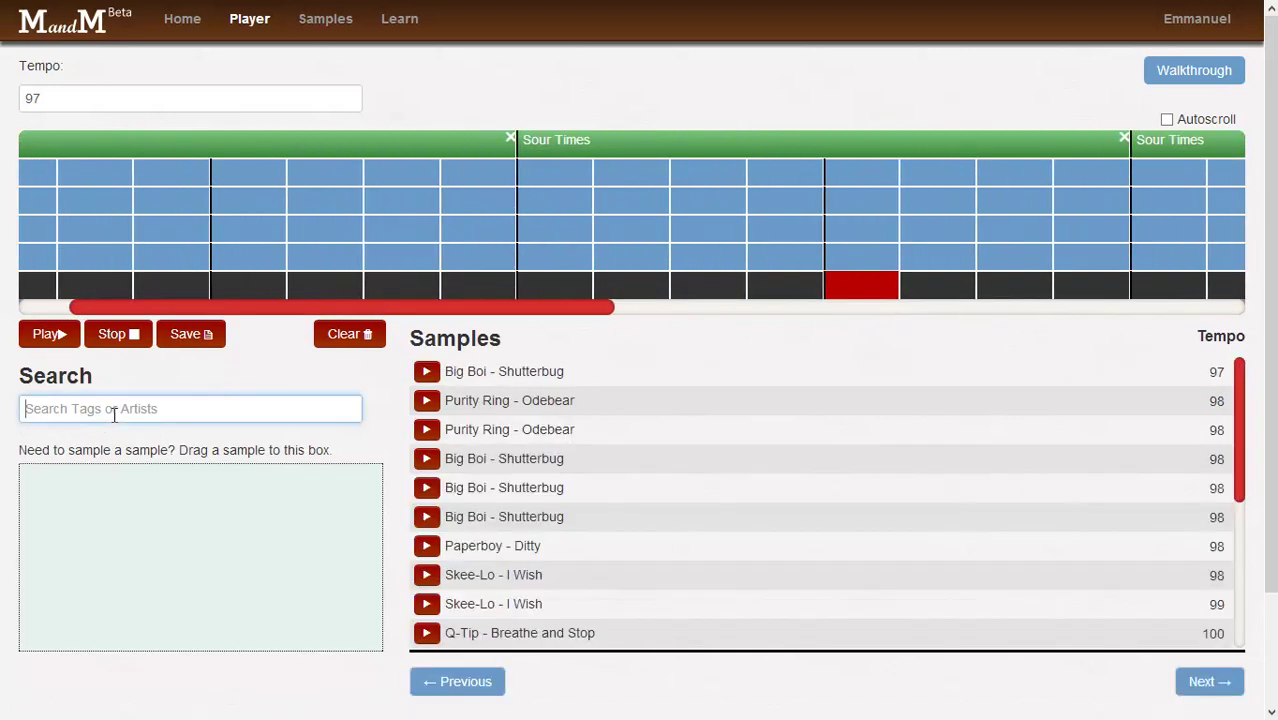
{"action": "type", "text": "bea"}
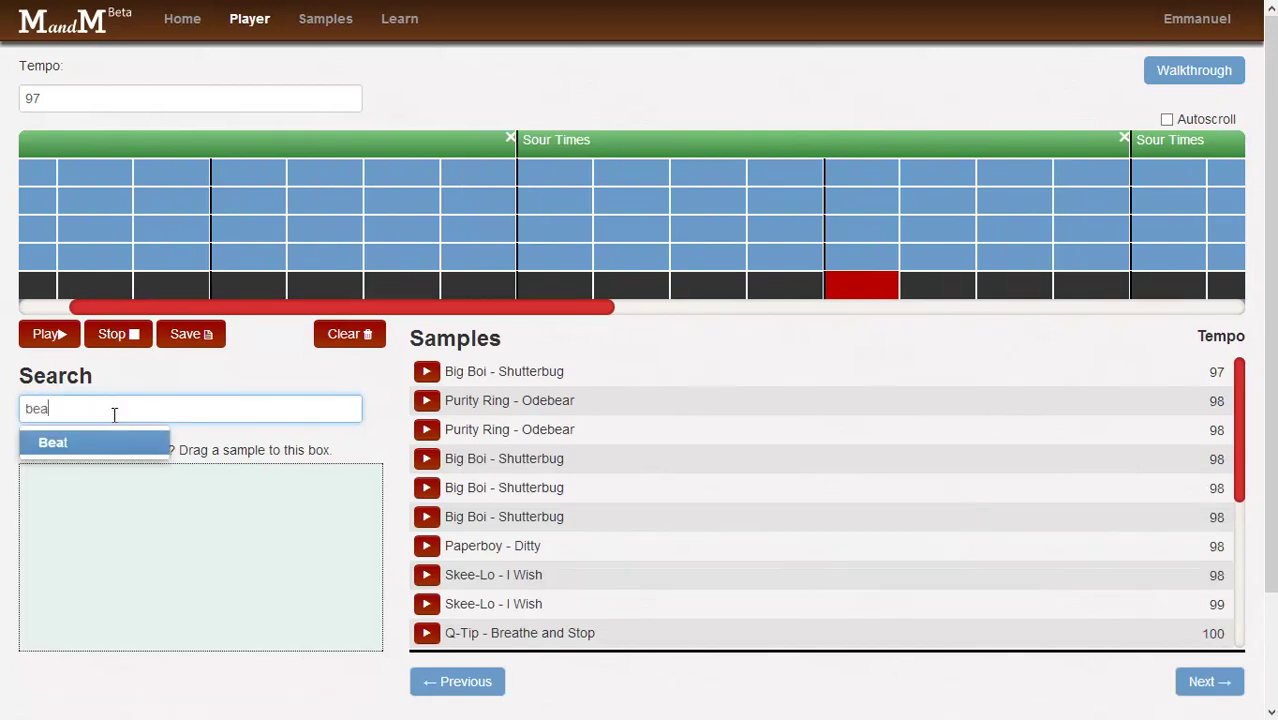
{"action": "key", "text": "Return"}
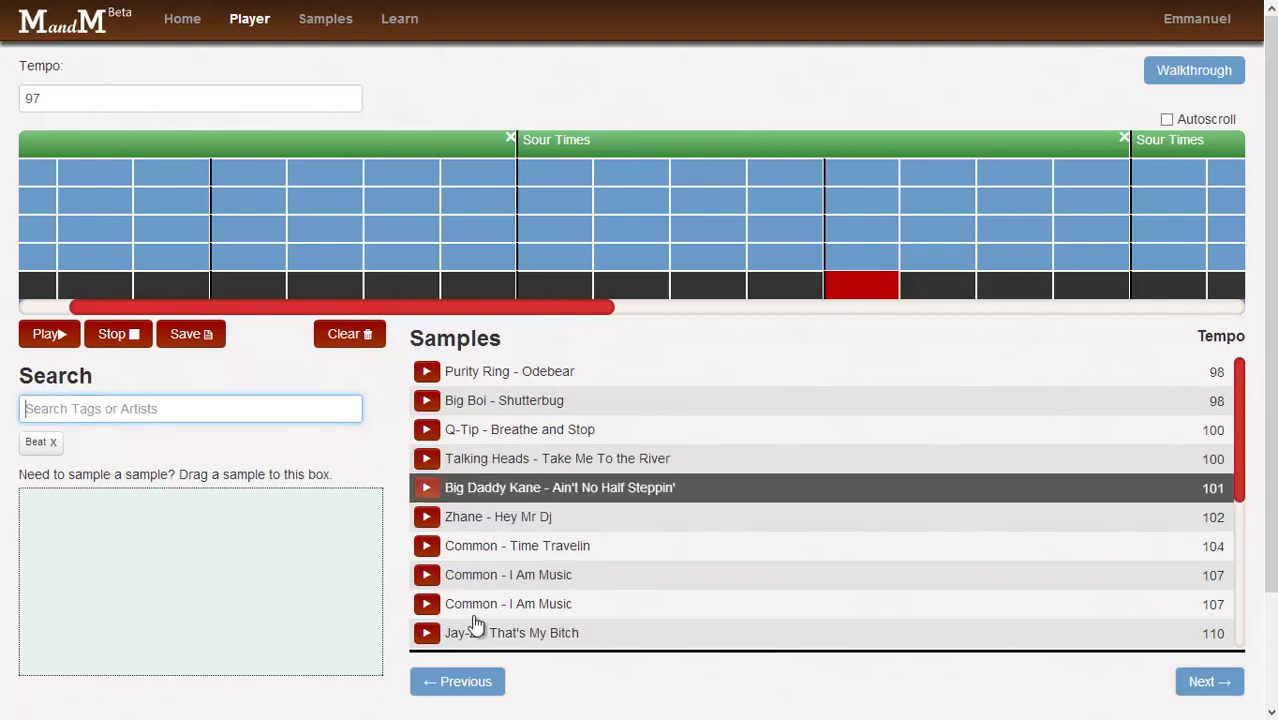
{"action": "left_click", "coordinate": [466, 681]}
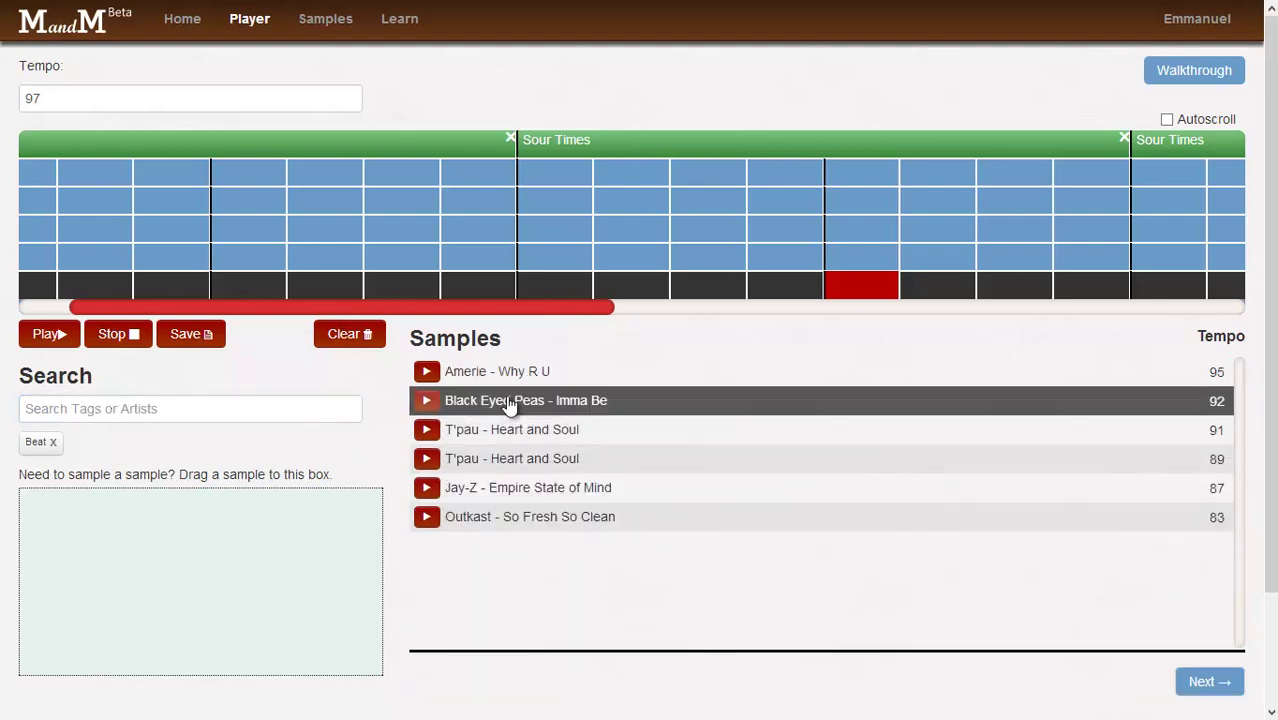
{"action": "left_click_drag", "start_coordinate": [484, 380], "coordinate": [537, 182]}
{"action": "left_click_drag", "start_coordinate": [487, 309], "coordinate": [312, 308]}
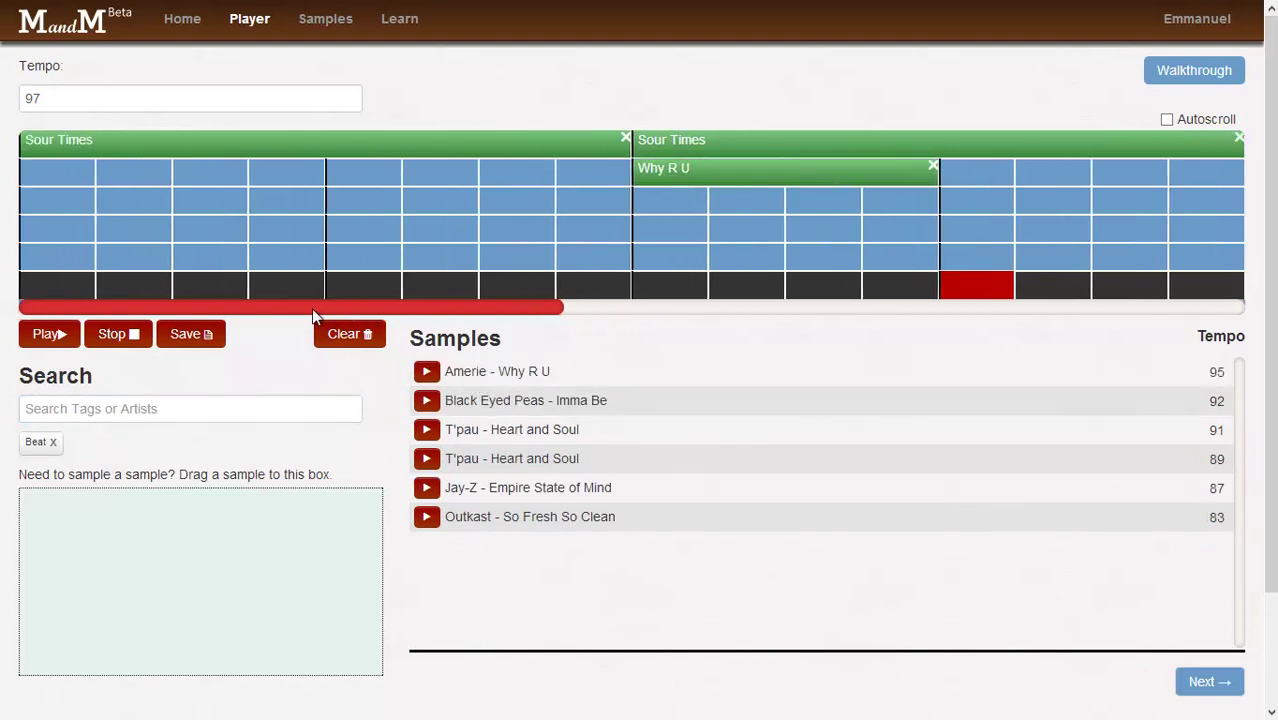
{"action": "left_click", "coordinate": [932, 167]}
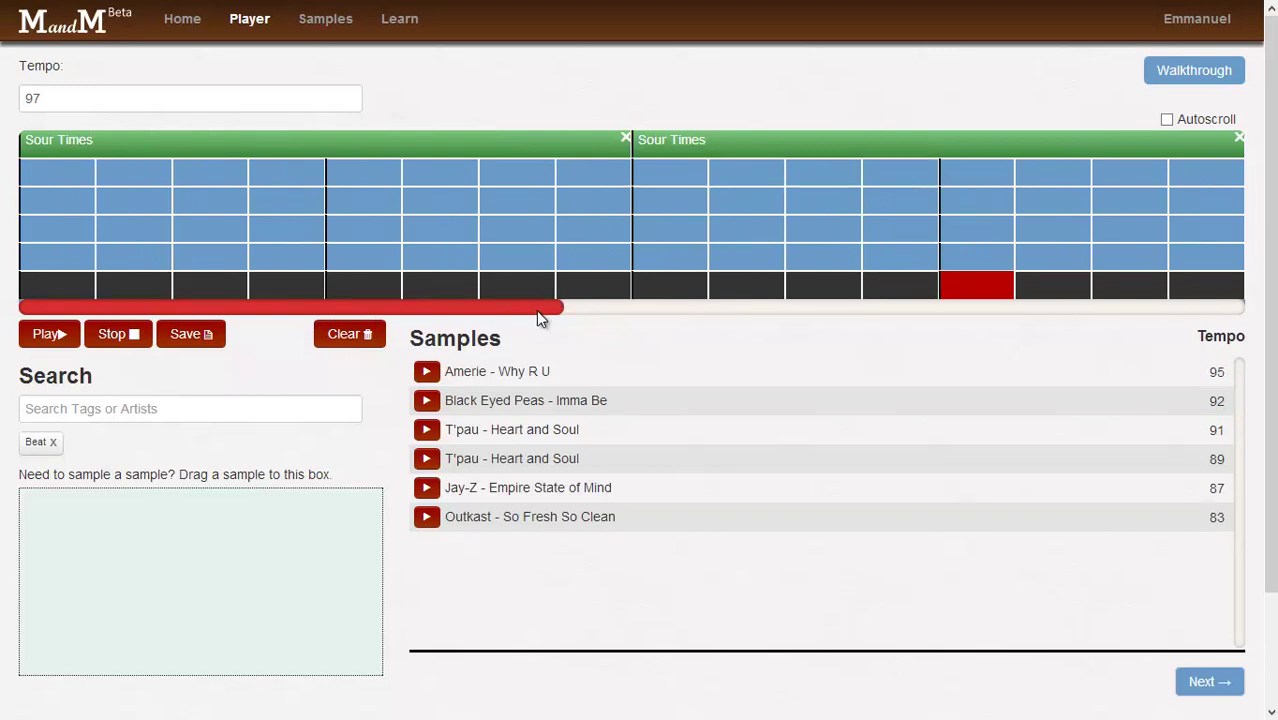
Step: Place Amerie's Why R U on the second track at the start of the third Sour Times clip, followed by two back-to-back copies
{"action": "left_click_drag", "start_coordinate": [536, 318], "coordinate": [758, 314]}
{"action": "left_click_drag", "start_coordinate": [482, 379], "coordinate": [800, 180]}
{"action": "left_click_drag", "start_coordinate": [732, 307], "coordinate": [910, 310]}
{"action": "left_click_drag", "start_coordinate": [800, 180], "coordinate": [810, 172]}
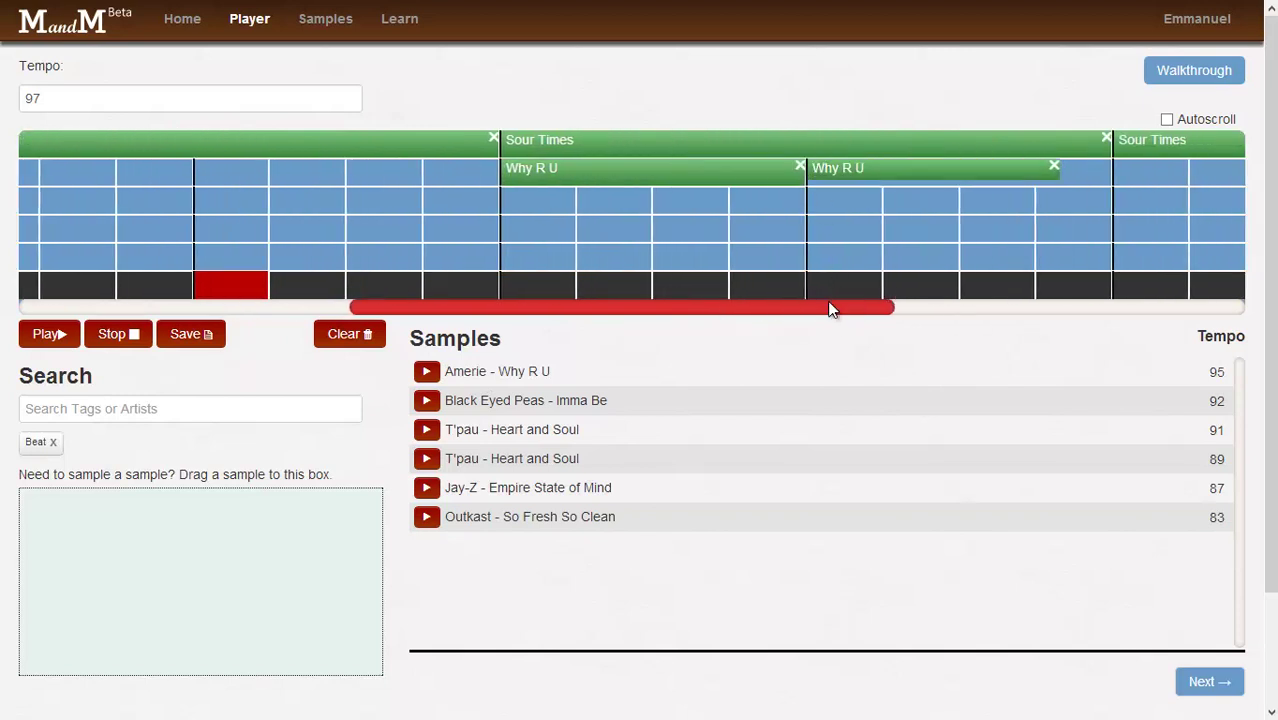
{"action": "left_click_drag", "start_coordinate": [830, 308], "coordinate": [975, 305]}
{"action": "left_click_drag", "start_coordinate": [836, 180], "coordinate": [905, 174]}
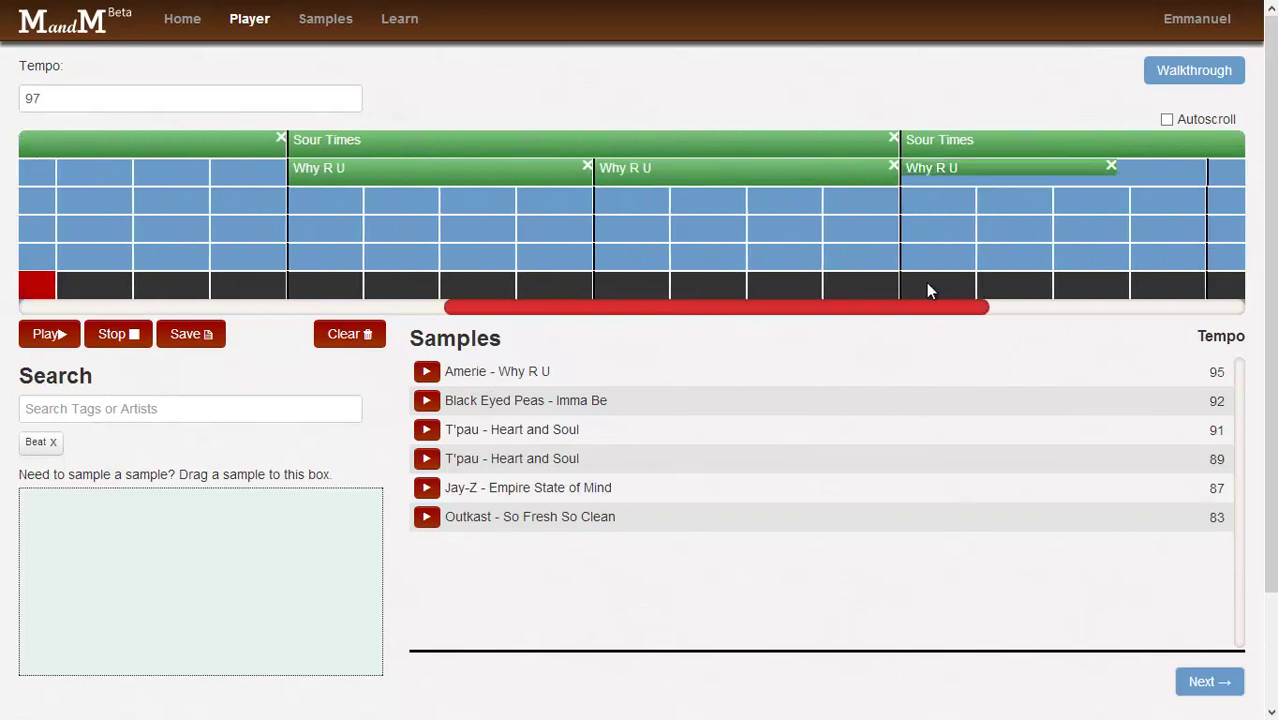
Step: Extend the first track with two more Sour Times clips and the second track with four more consecutive Why R U clips
{"action": "left_click_drag", "start_coordinate": [933, 308], "coordinate": [1030, 310]}
{"action": "left_click_drag", "start_coordinate": [913, 177], "coordinate": [998, 149]}
{"action": "left_click", "coordinate": [1104, 308]}
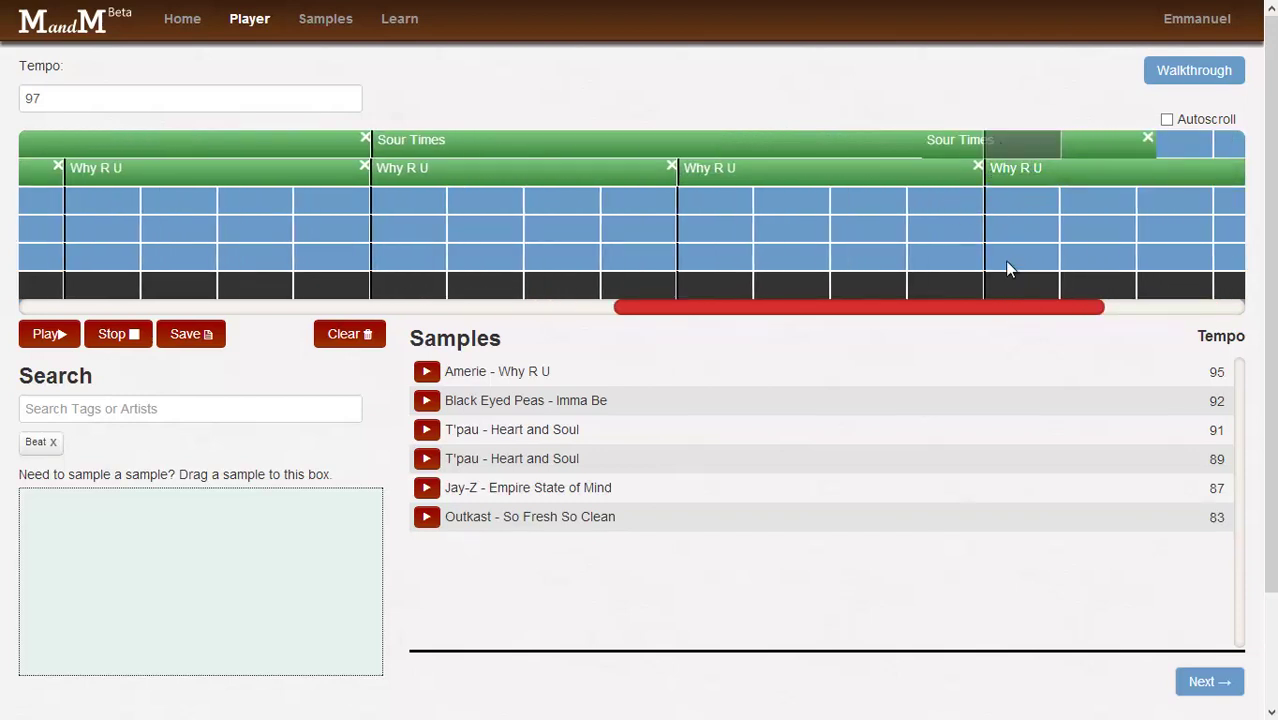
{"action": "left_click", "coordinate": [1010, 307]}
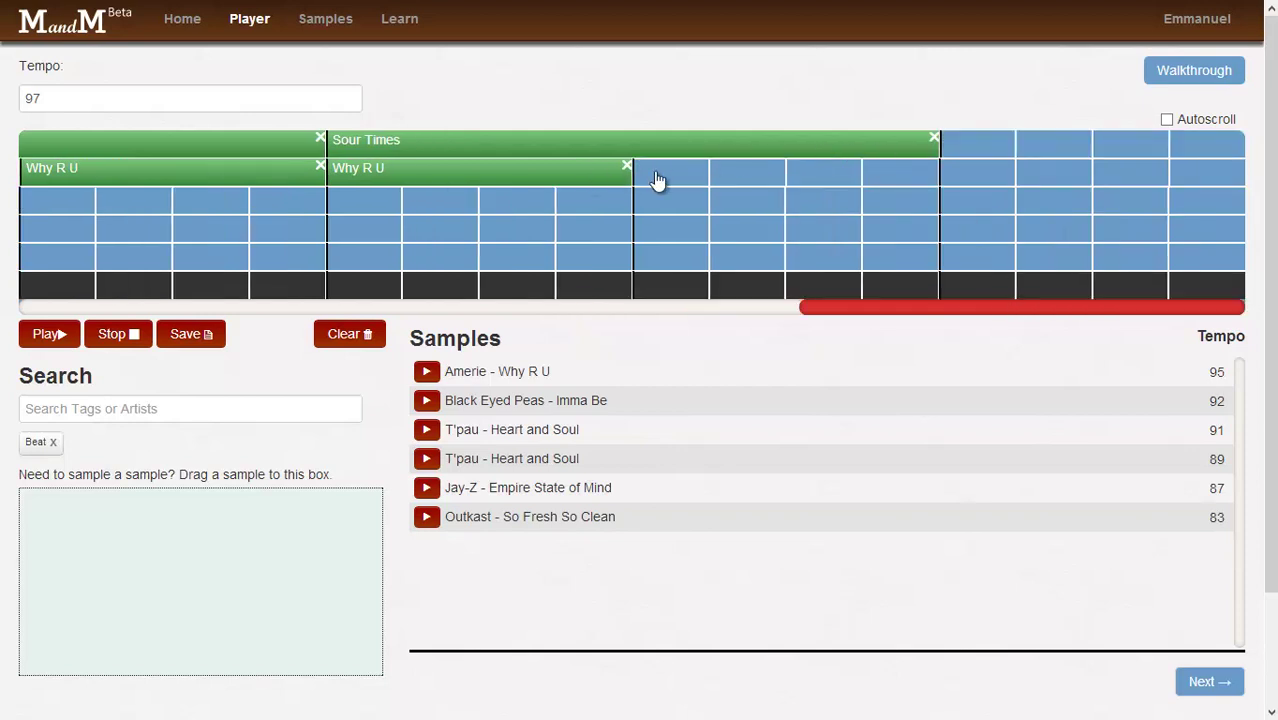
{"action": "left_click_drag", "start_coordinate": [659, 185], "coordinate": [665, 170]}
{"action": "left_click_drag", "start_coordinate": [868, 147], "coordinate": [942, 141]}
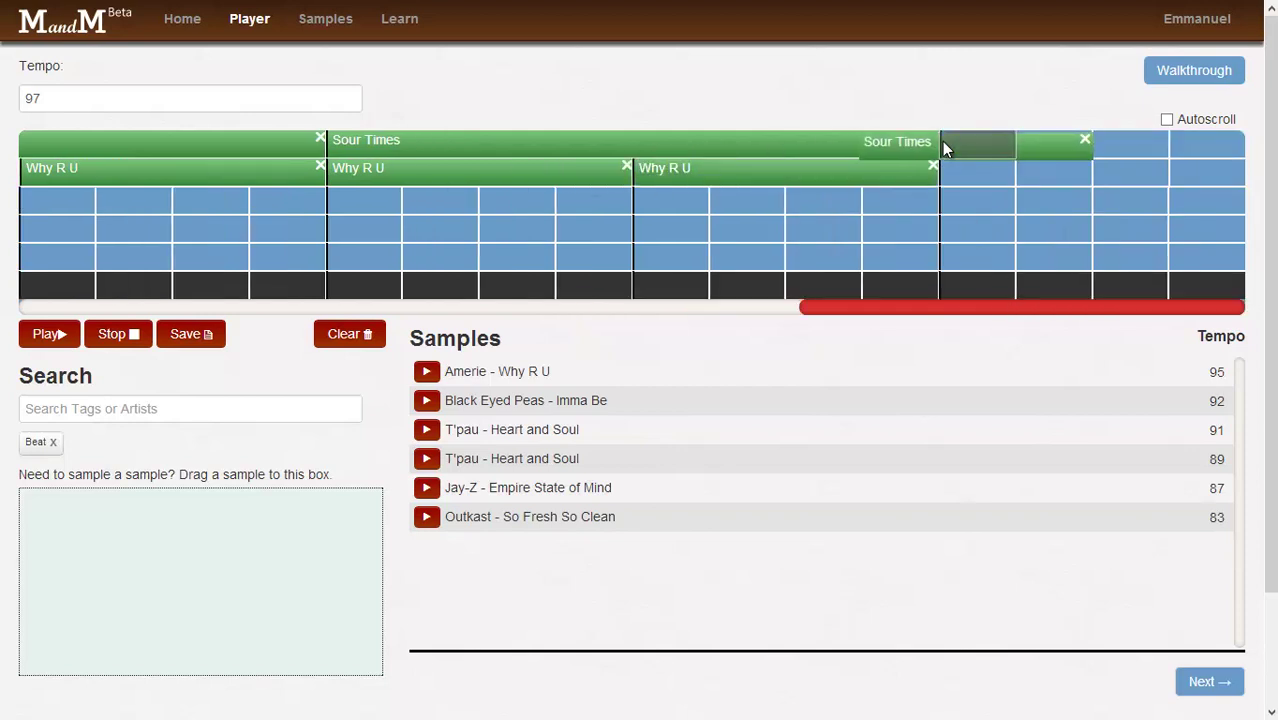
{"action": "left_click_drag", "start_coordinate": [885, 185], "coordinate": [944, 180]}
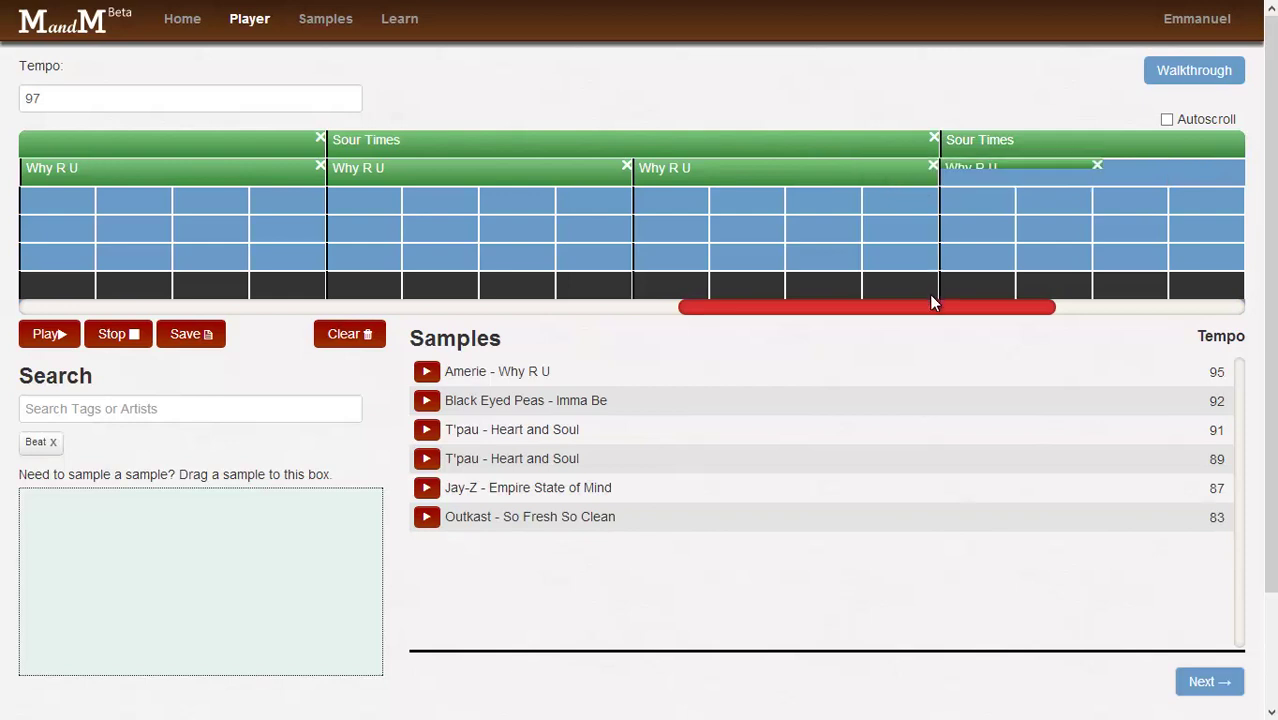
Step: Replace the Beat filter with the artist Big Boi and the Acapella tag
{"action": "left_click_drag", "start_coordinate": [864, 304], "coordinate": [488, 304]}
{"action": "left_click", "coordinate": [53, 442]}
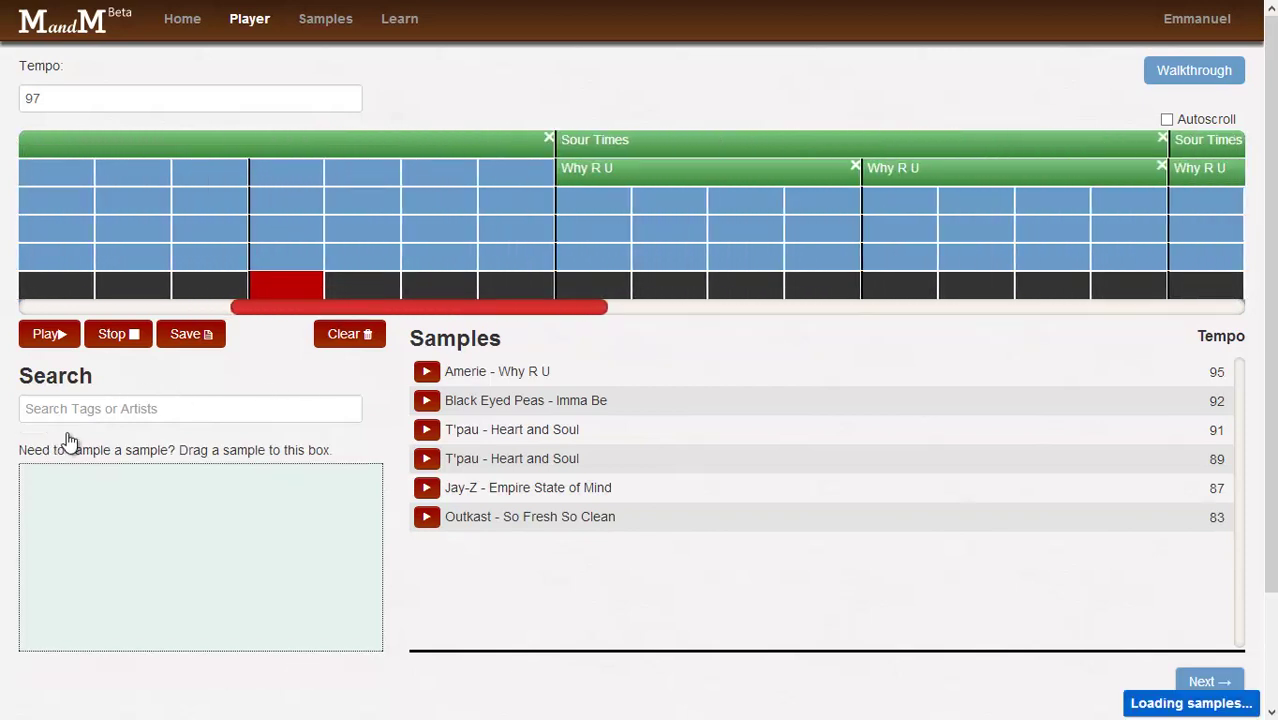
{"action": "left_click", "coordinate": [110, 408]}
{"action": "type", "text": "big"}
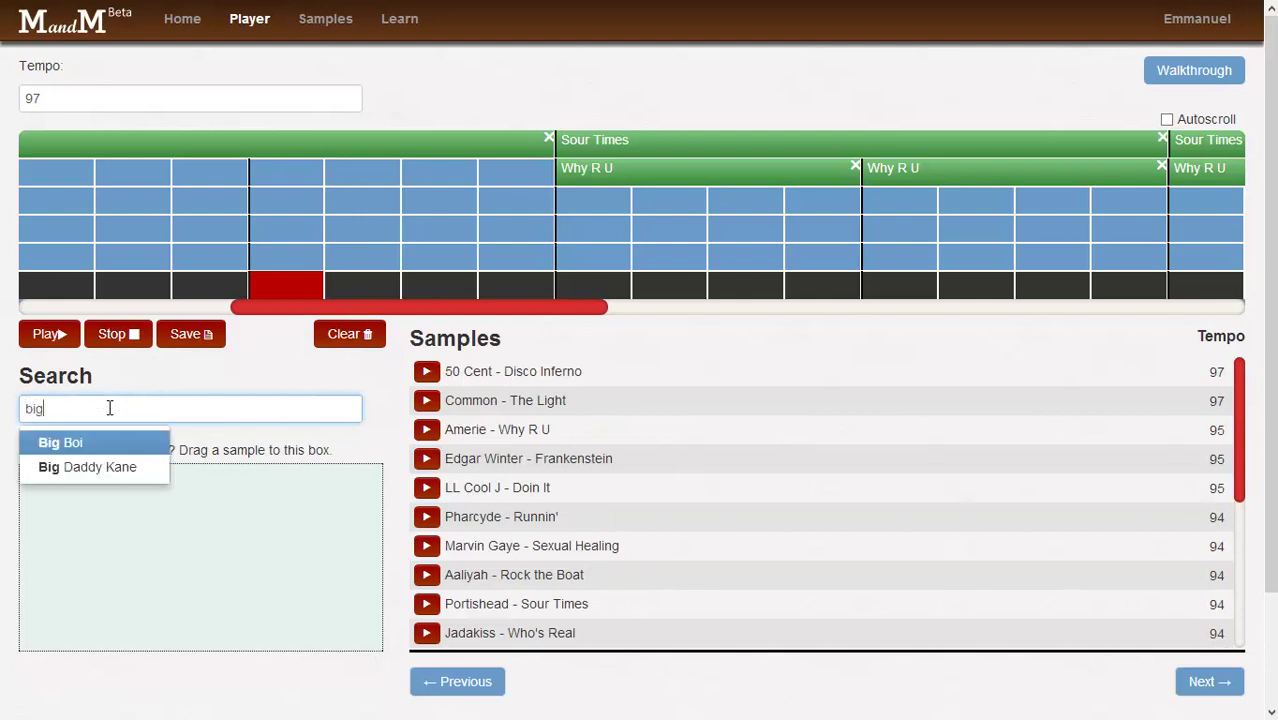
{"action": "key", "text": "Return"}
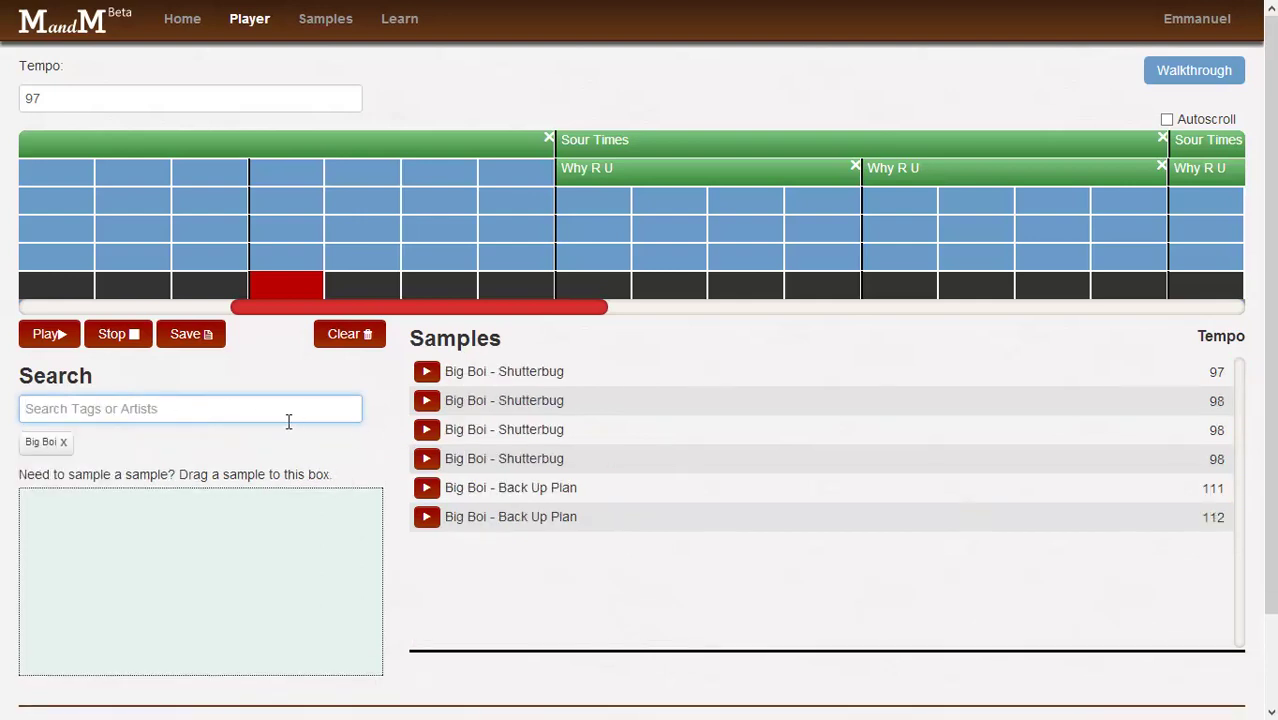
{"action": "type", "text": "aca"}
{"action": "key", "text": "Return"}
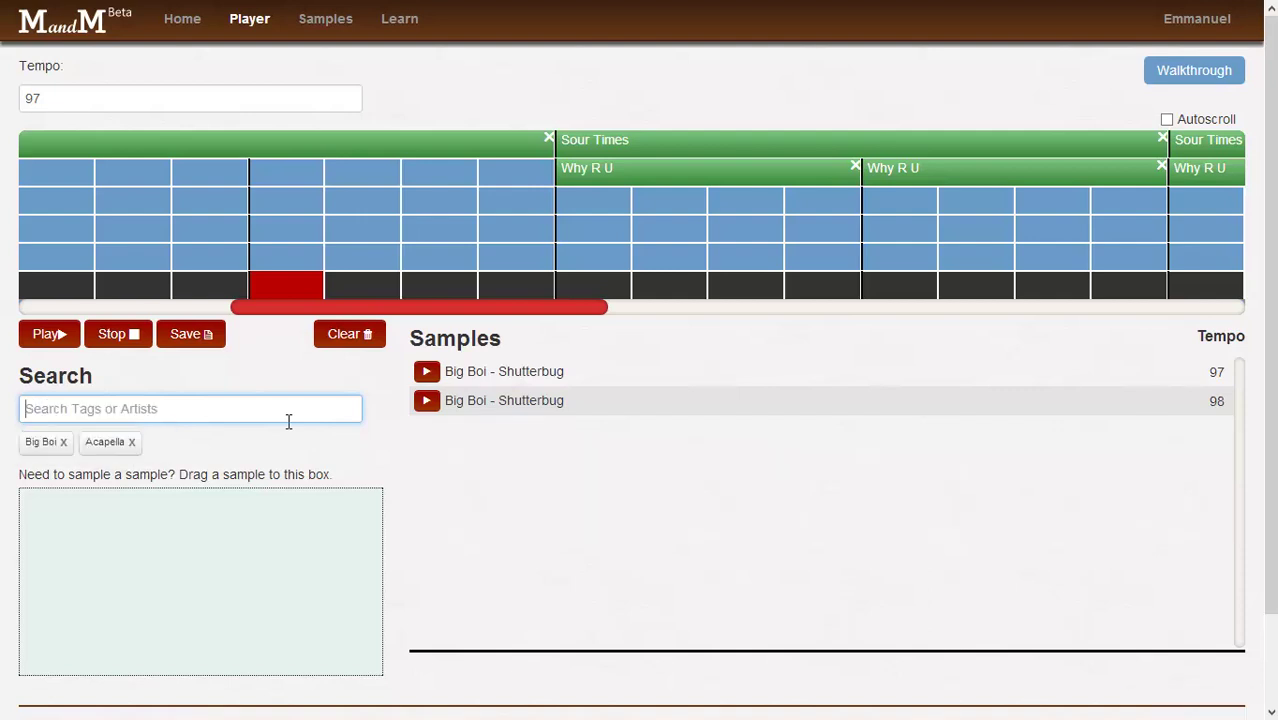
Step: Preview the 98-tempo Shutterbug sample and place it on the third track, starting one beat before the first Why R U clip
{"action": "left_click", "coordinate": [424, 407]}
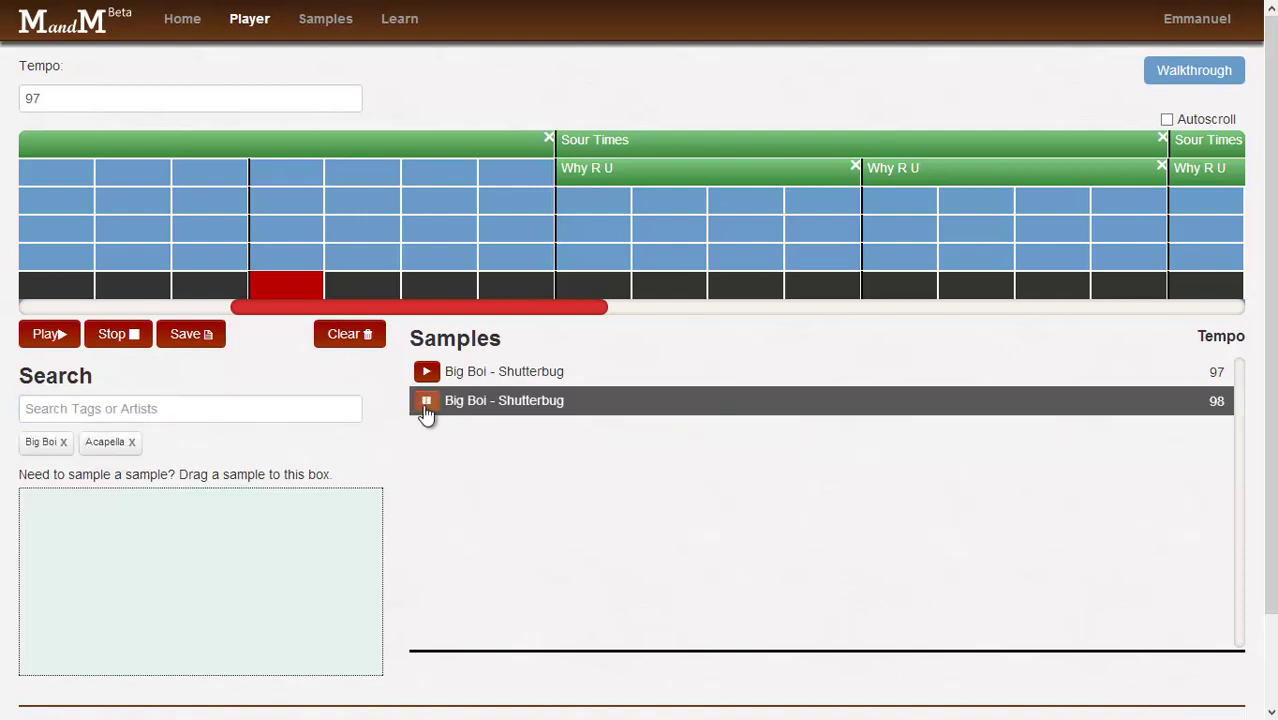
{"action": "left_click", "coordinate": [427, 404]}
{"action": "left_click_drag", "start_coordinate": [485, 405], "coordinate": [503, 217]}
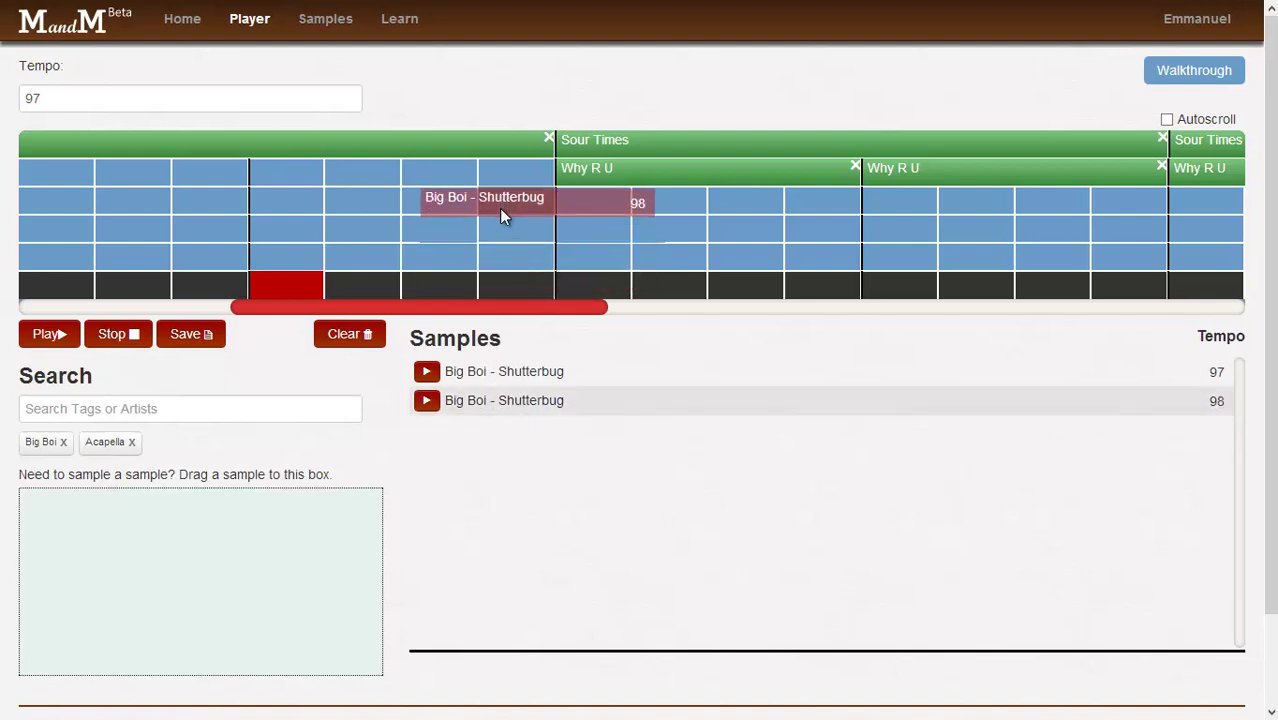
{"action": "left_click_drag", "start_coordinate": [510, 227], "coordinate": [510, 226]}
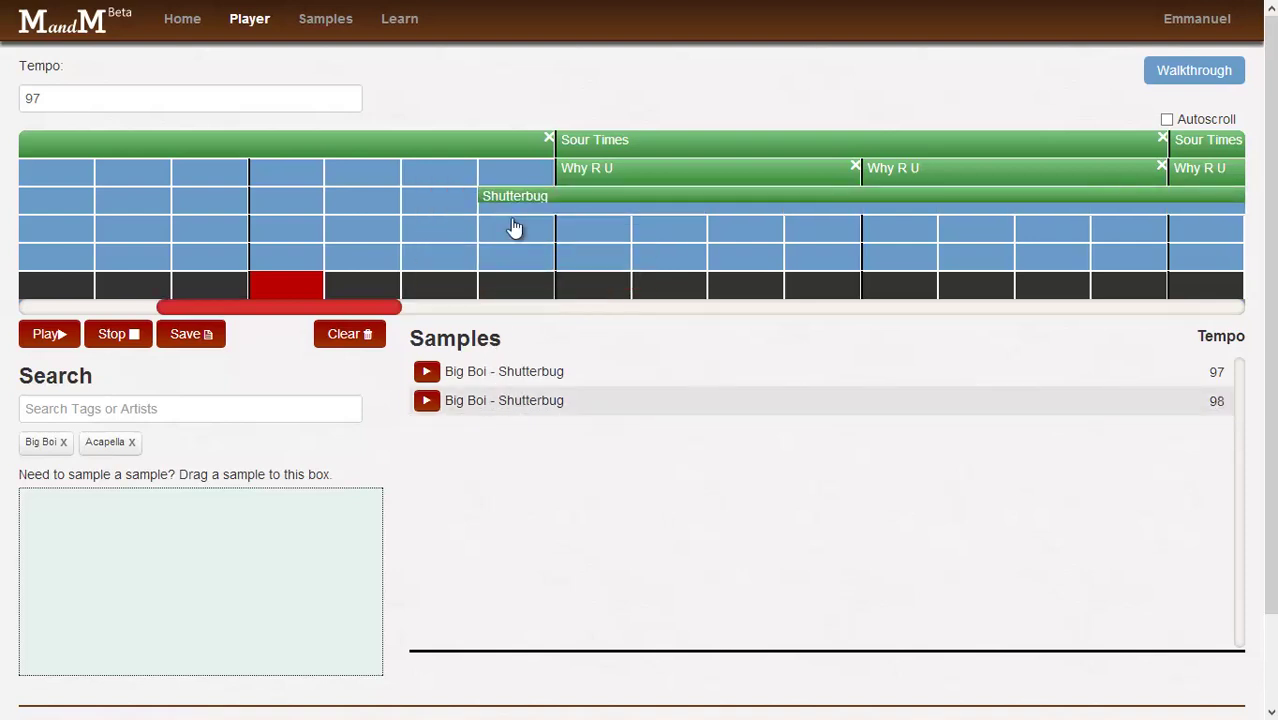
{"action": "mouse_move", "coordinate": [367, 309]}
{"action": "left_mouse_down"}
{"action": "mouse_move", "coordinate": [394, 305]}
{"action": "mouse_move", "coordinate": [240, 310]}
{"action": "mouse_move", "coordinate": [365, 318]}
{"action": "left_mouse_up"}
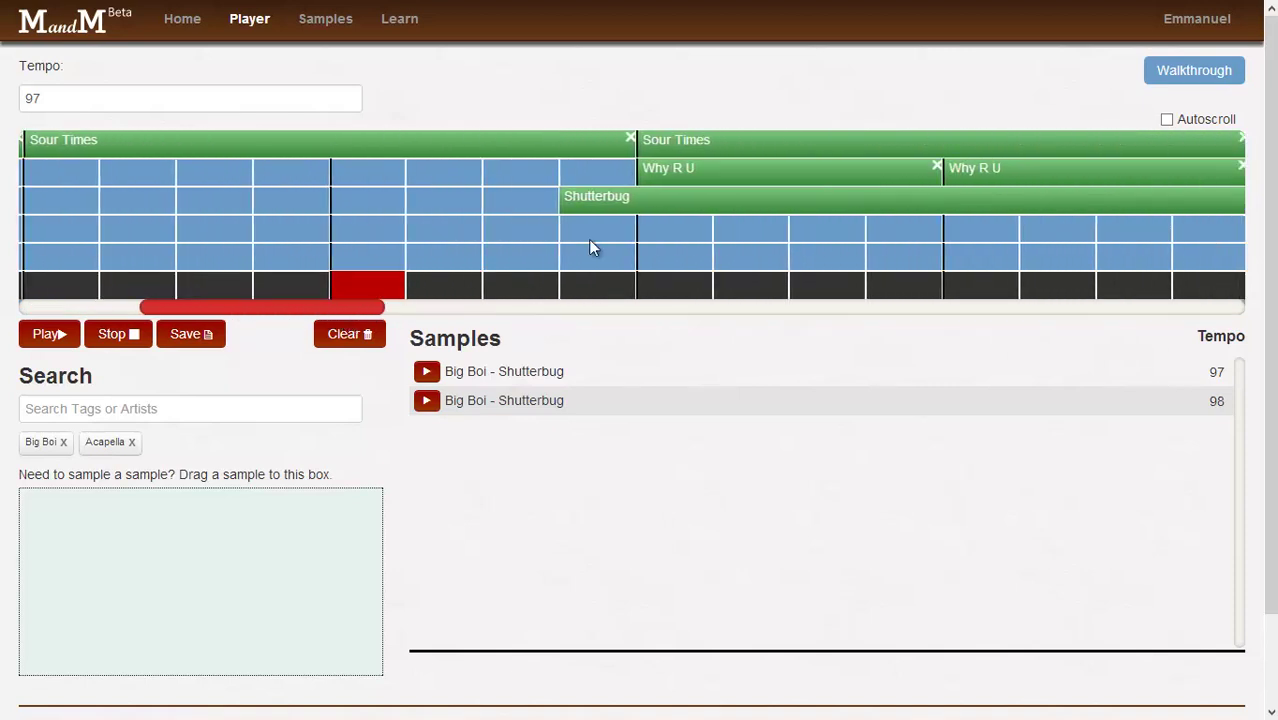
Step: Open the Shutterbug clip's sample settings and shift the sample by 3/4
{"action": "left_click", "coordinate": [626, 210]}
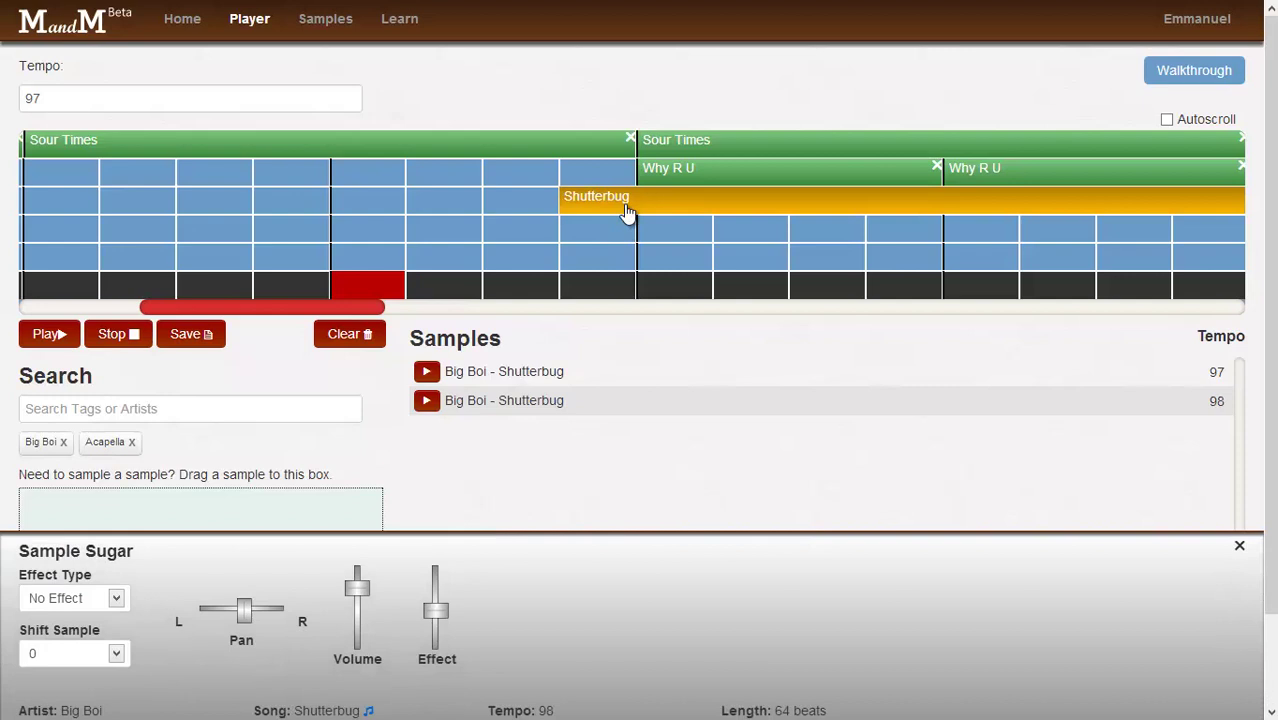
{"action": "left_click", "coordinate": [626, 210]}
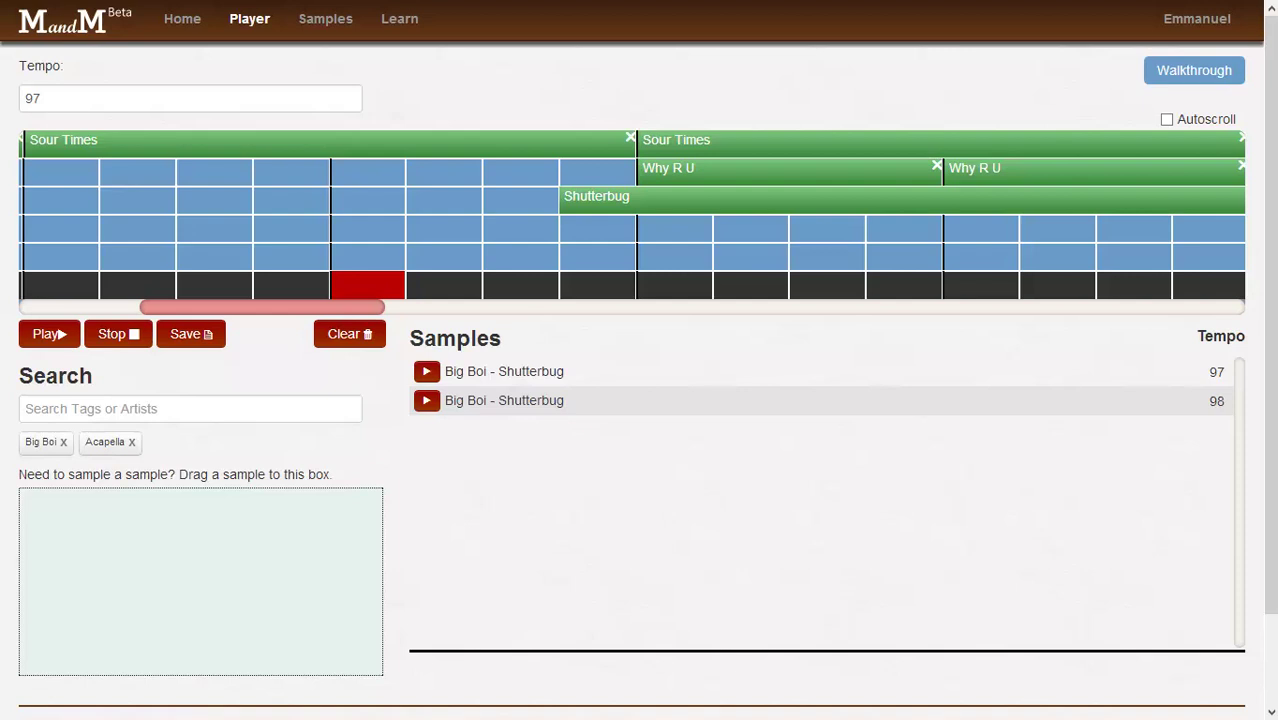
{"action": "left_click", "coordinate": [597, 205]}
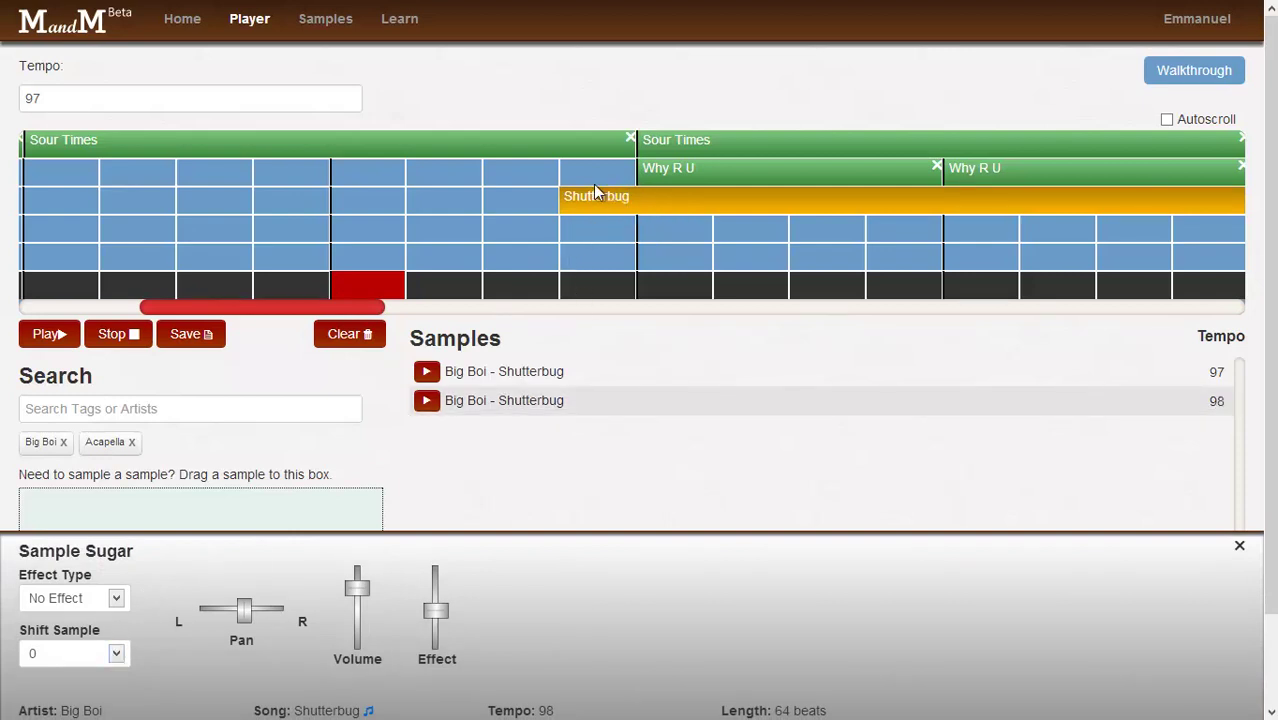
{"action": "left_click", "coordinate": [115, 653]}
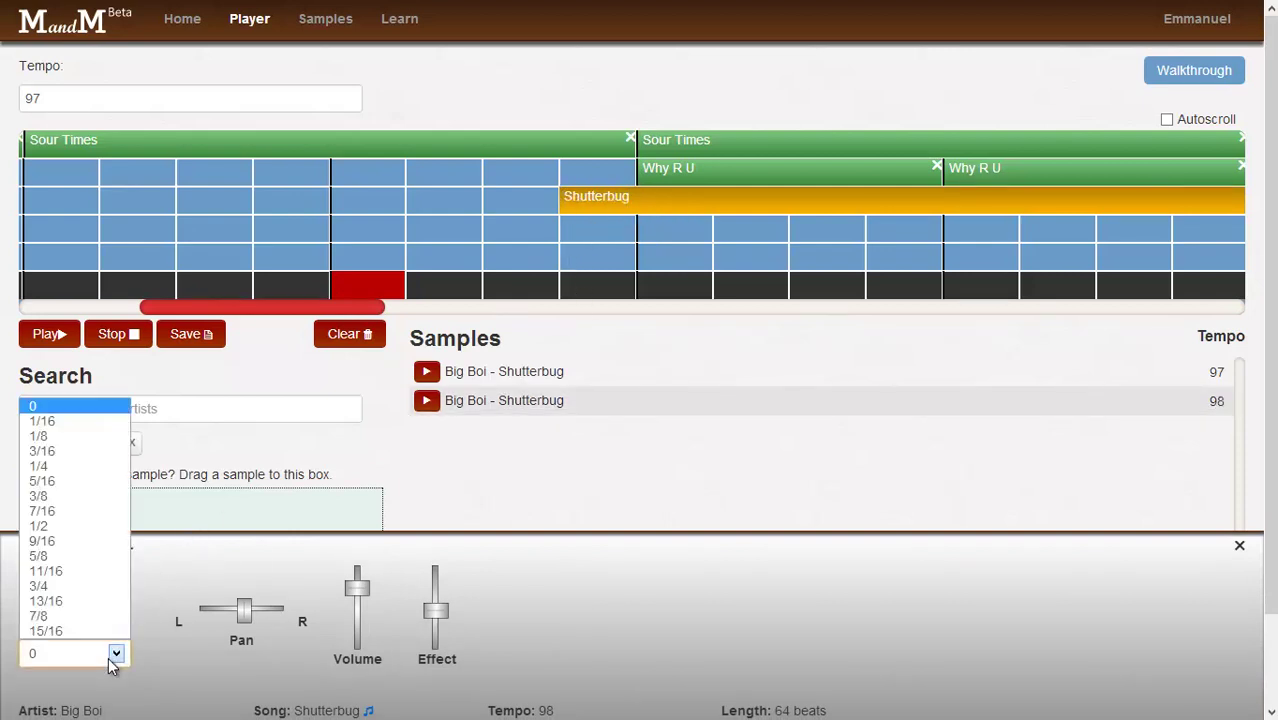
{"action": "left_click", "coordinate": [74, 588]}
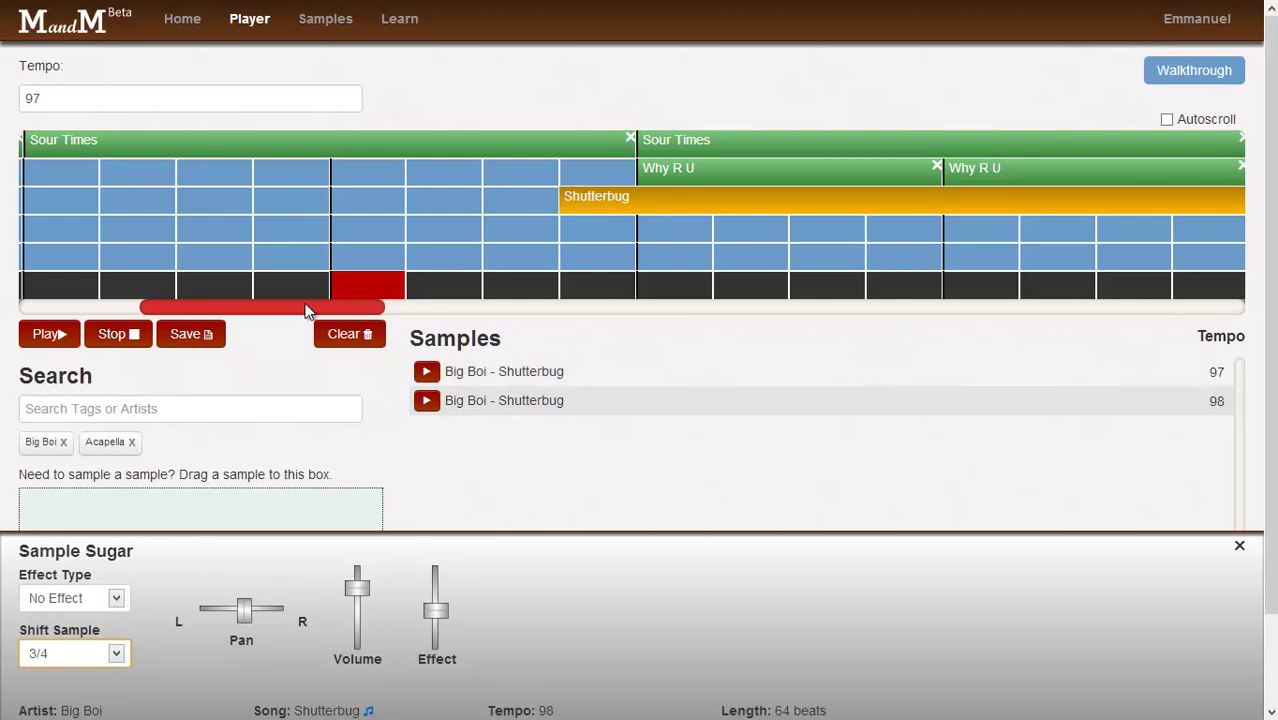
Step: Play the mashup from the start through the Shutterbug entry to check its timing, stop playback, and deselect the Shutterbug clip
{"action": "left_click_drag", "start_coordinate": [344, 301], "coordinate": [169, 308]}
{"action": "left_click_drag", "start_coordinate": [40, 296], "coordinate": [42, 302]}
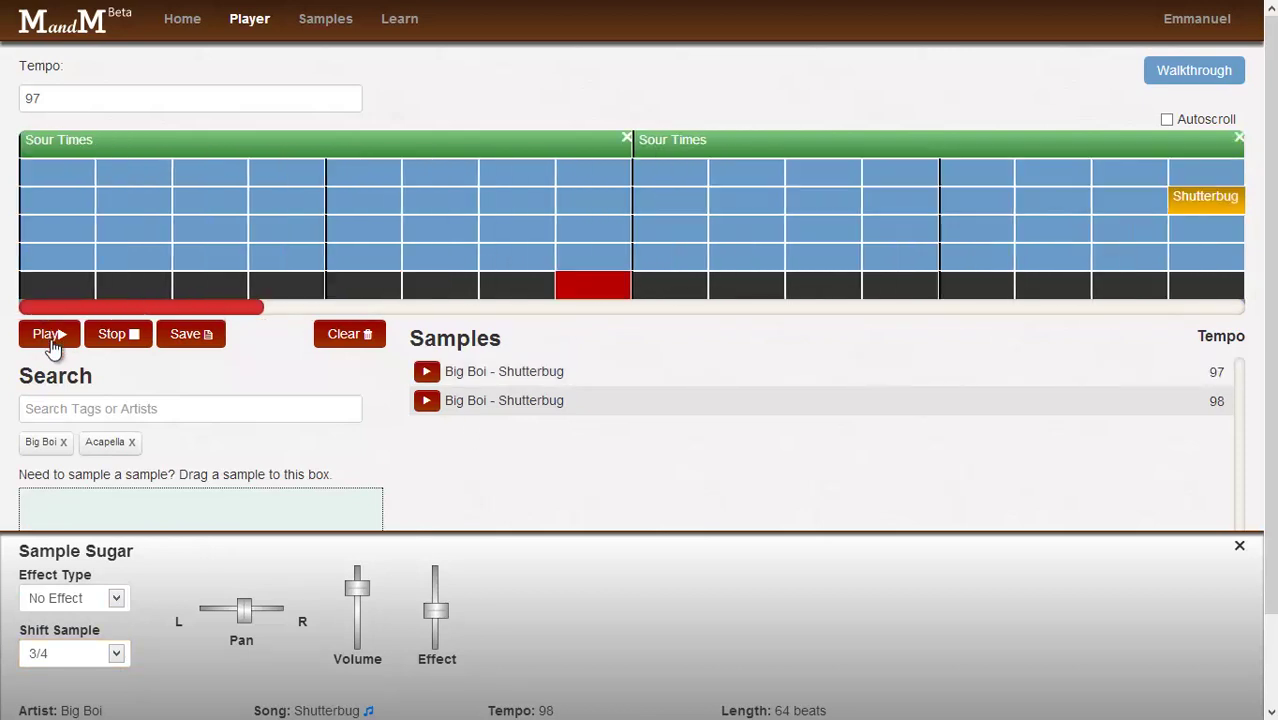
{"action": "left_click", "coordinate": [48, 334]}
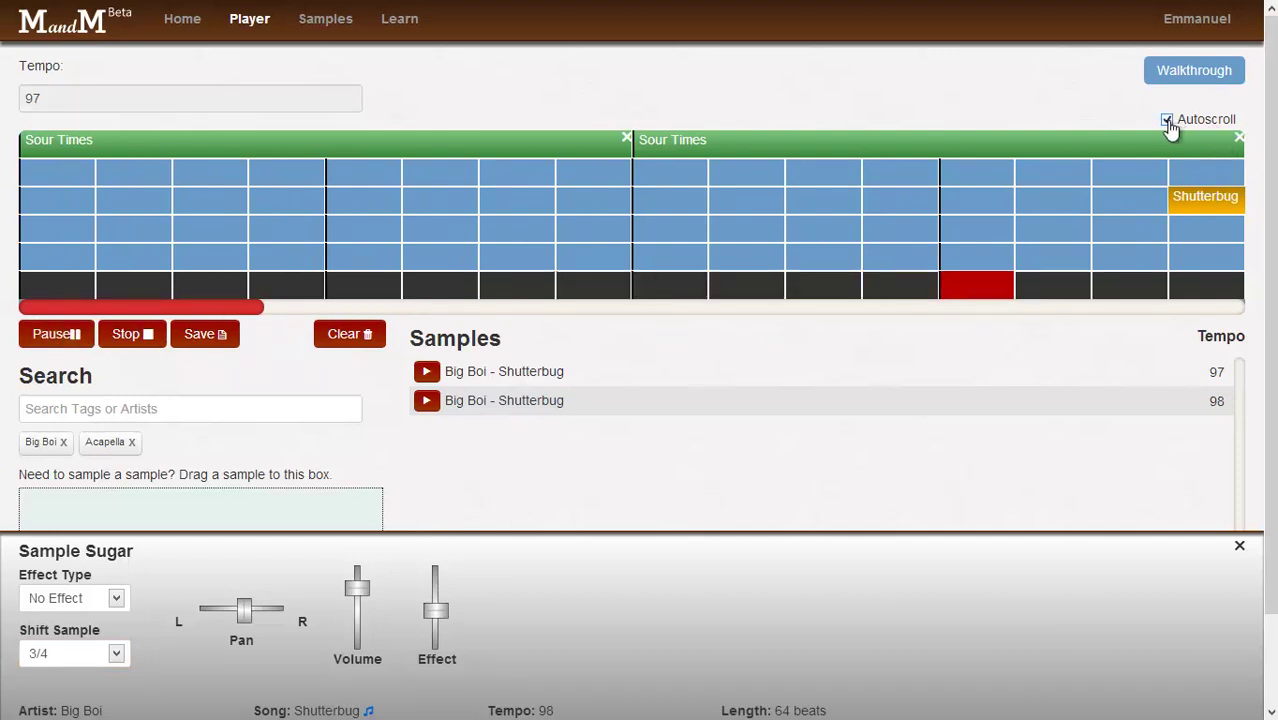
{"action": "mouse_move", "coordinate": [275, 307]}
{"action": "left_mouse_down"}
{"action": "mouse_move", "coordinate": [385, 316]}
{"action": "mouse_move", "coordinate": [408, 334]}
{"action": "mouse_move", "coordinate": [430, 326]}
{"action": "left_mouse_up"}
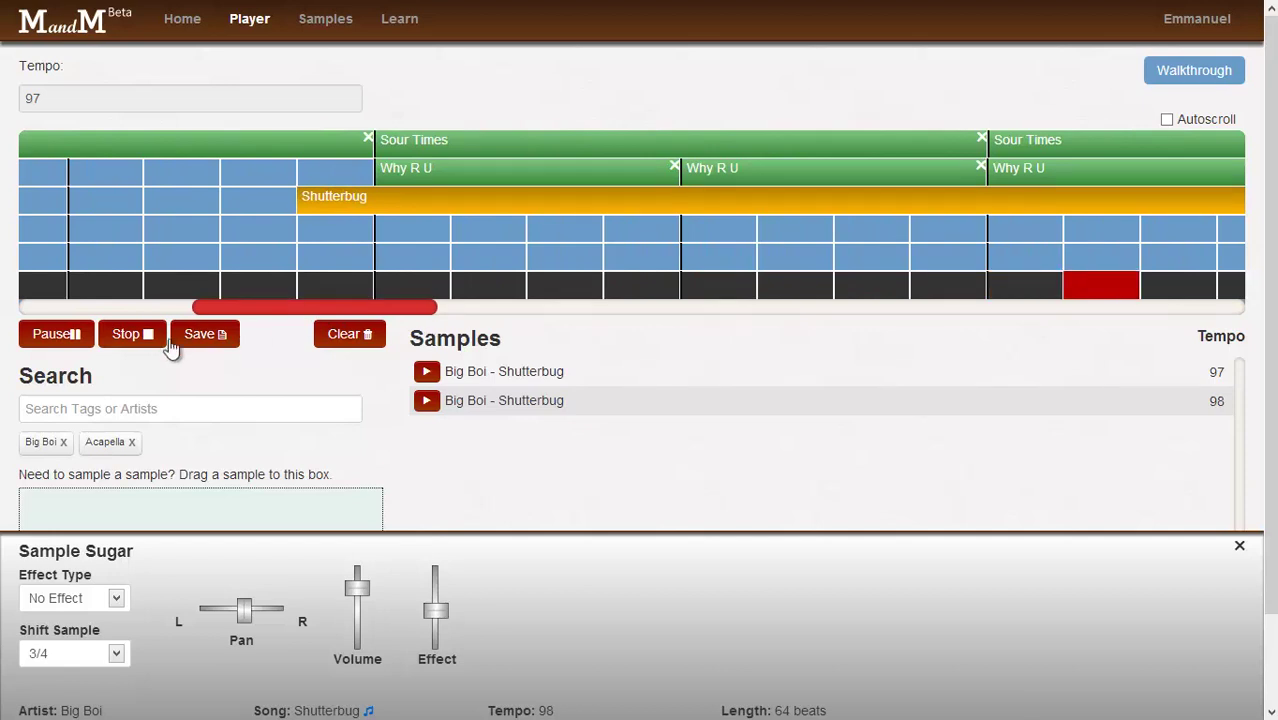
{"action": "left_click", "coordinate": [128, 333]}
{"action": "left_click", "coordinate": [465, 208]}
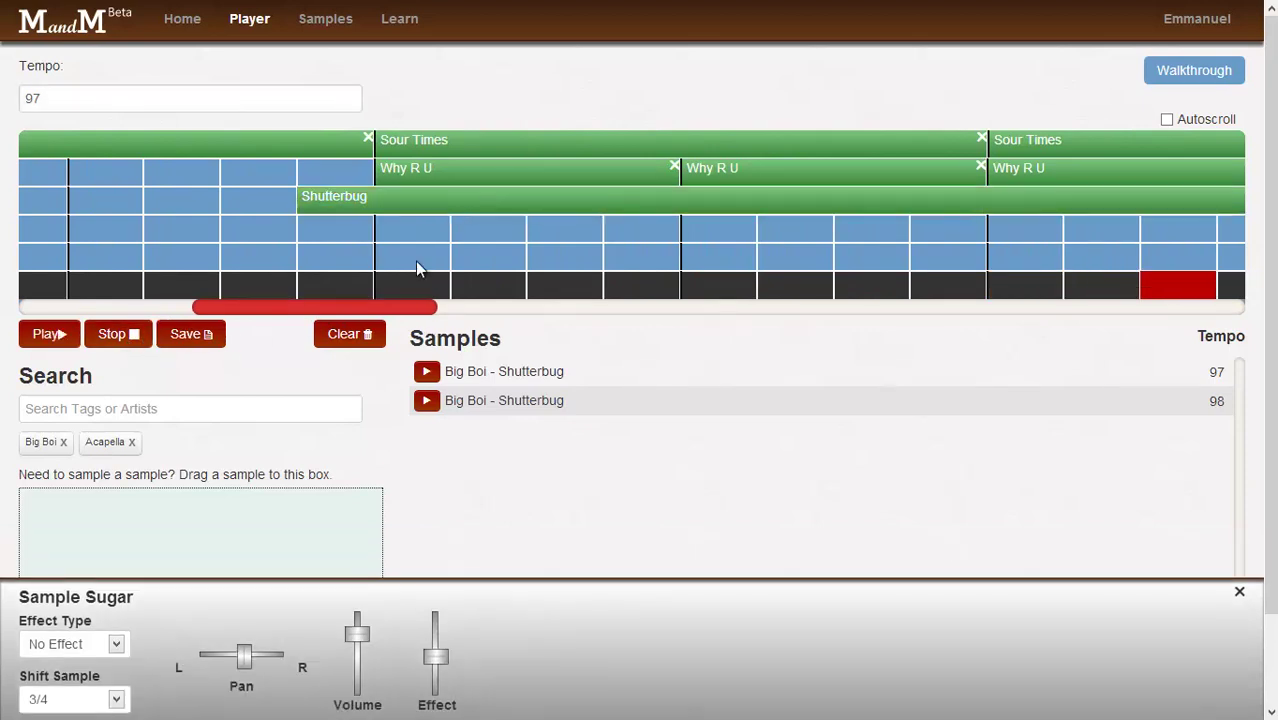
Step: Add one Sour Times clip at the end of the first track and three consecutive Why R U clips at the end of the second
{"action": "left_click_drag", "start_coordinate": [392, 306], "coordinate": [418, 311]}
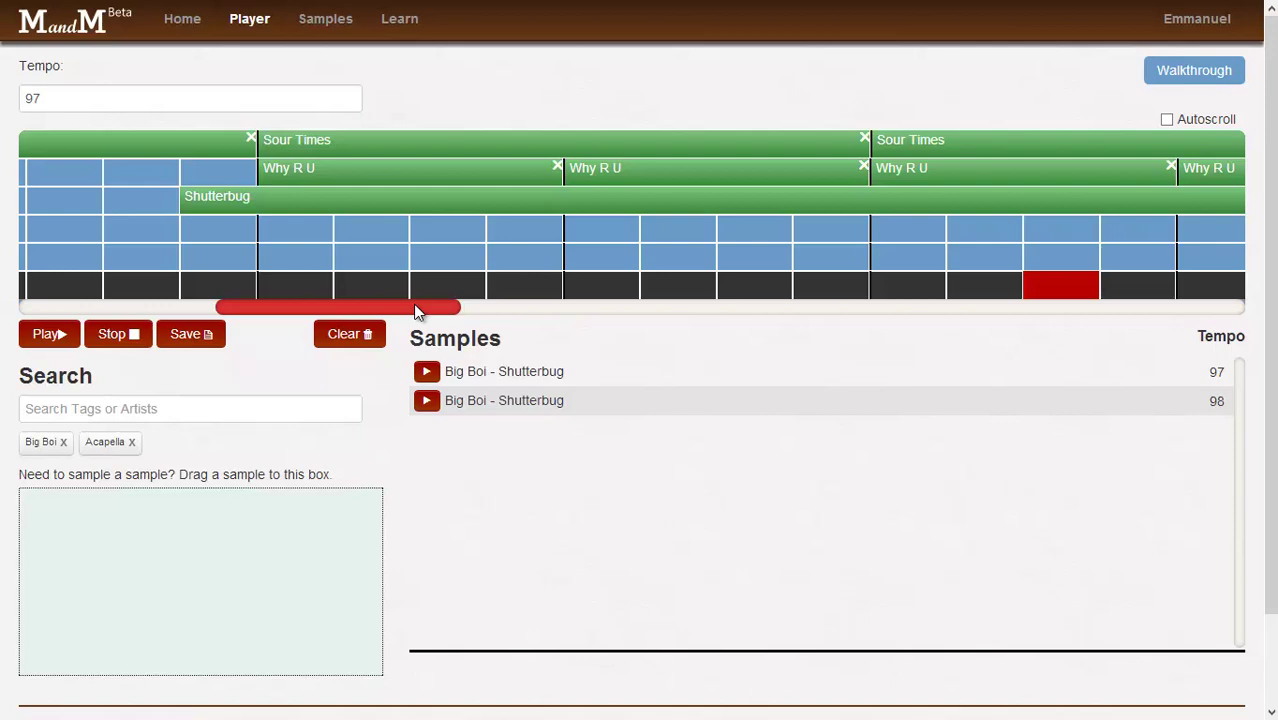
{"action": "left_click_drag", "start_coordinate": [417, 312], "coordinate": [688, 225]}
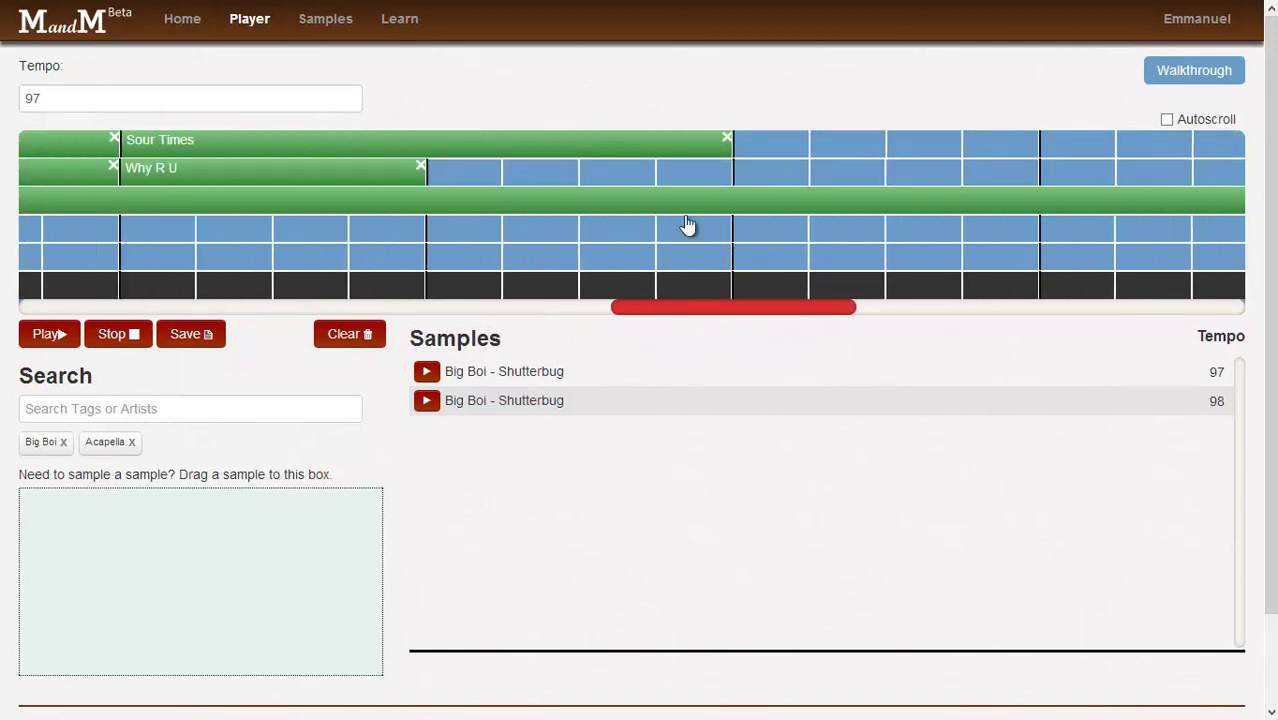
{"action": "left_click", "coordinate": [728, 146]}
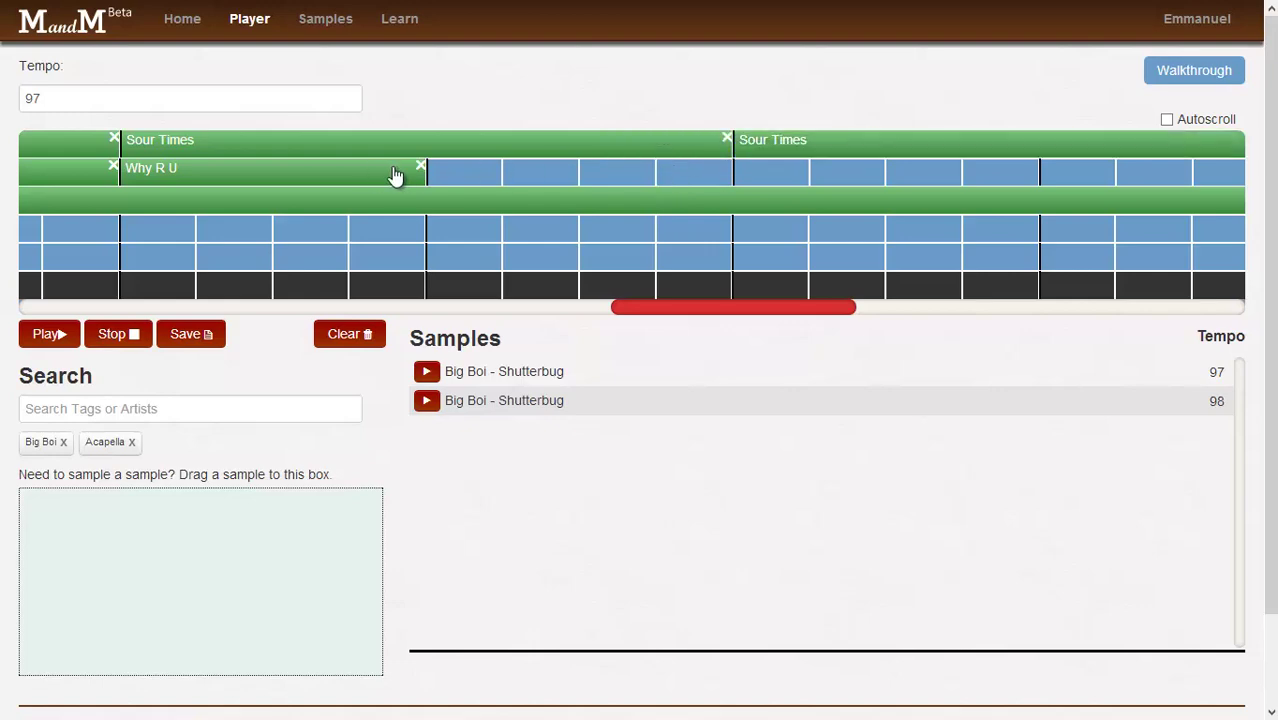
{"action": "left_click", "coordinate": [447, 173]}
{"action": "left_click_drag", "start_coordinate": [730, 305], "coordinate": [836, 308]}
{"action": "left_click", "coordinate": [676, 175]}
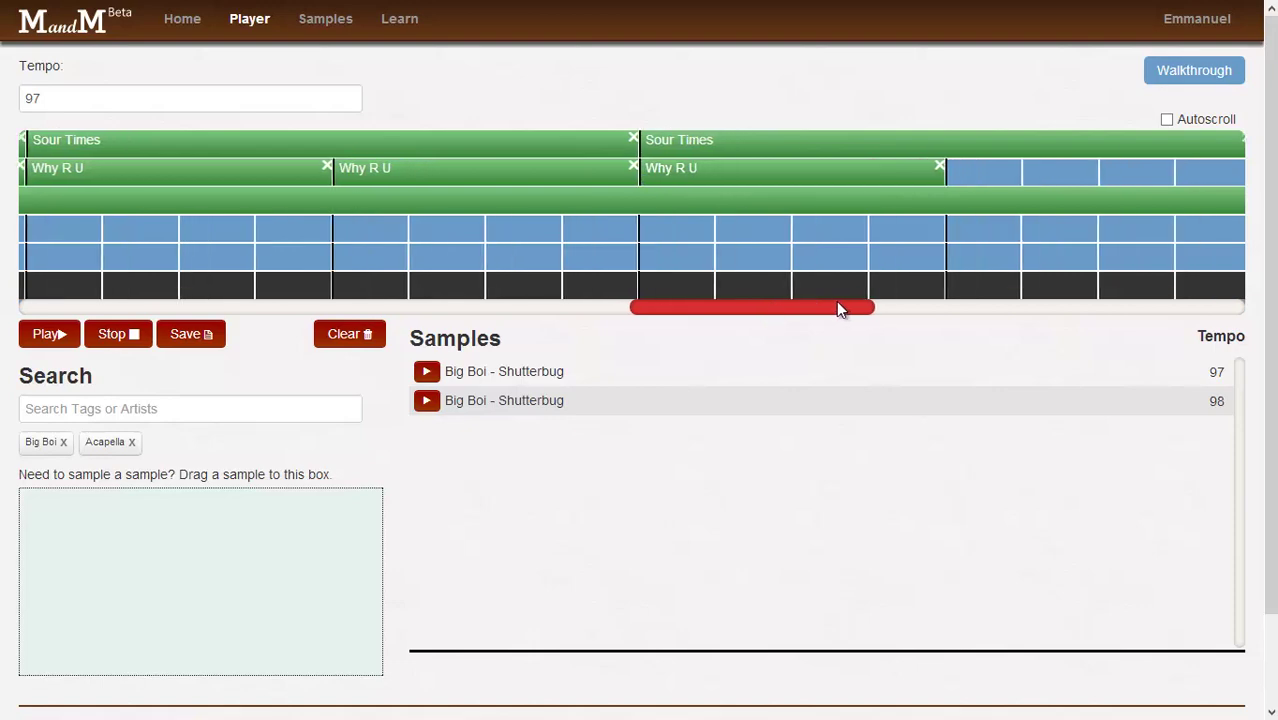
{"action": "left_click", "coordinate": [644, 175]}
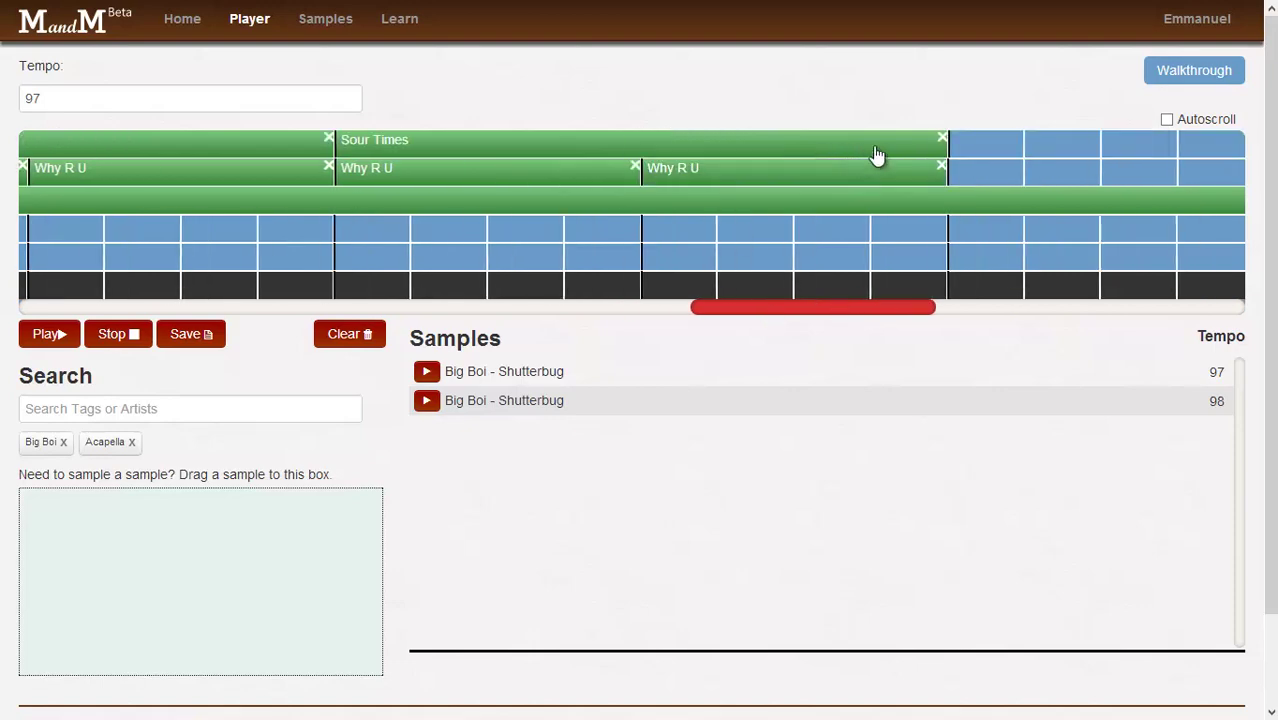
Step: Append two more Sour Times clips to the first track and four back-to-back Why R U clips beneath them on the second track
{"action": "left_click", "coordinate": [950, 151]}
{"action": "left_click", "coordinate": [958, 176]}
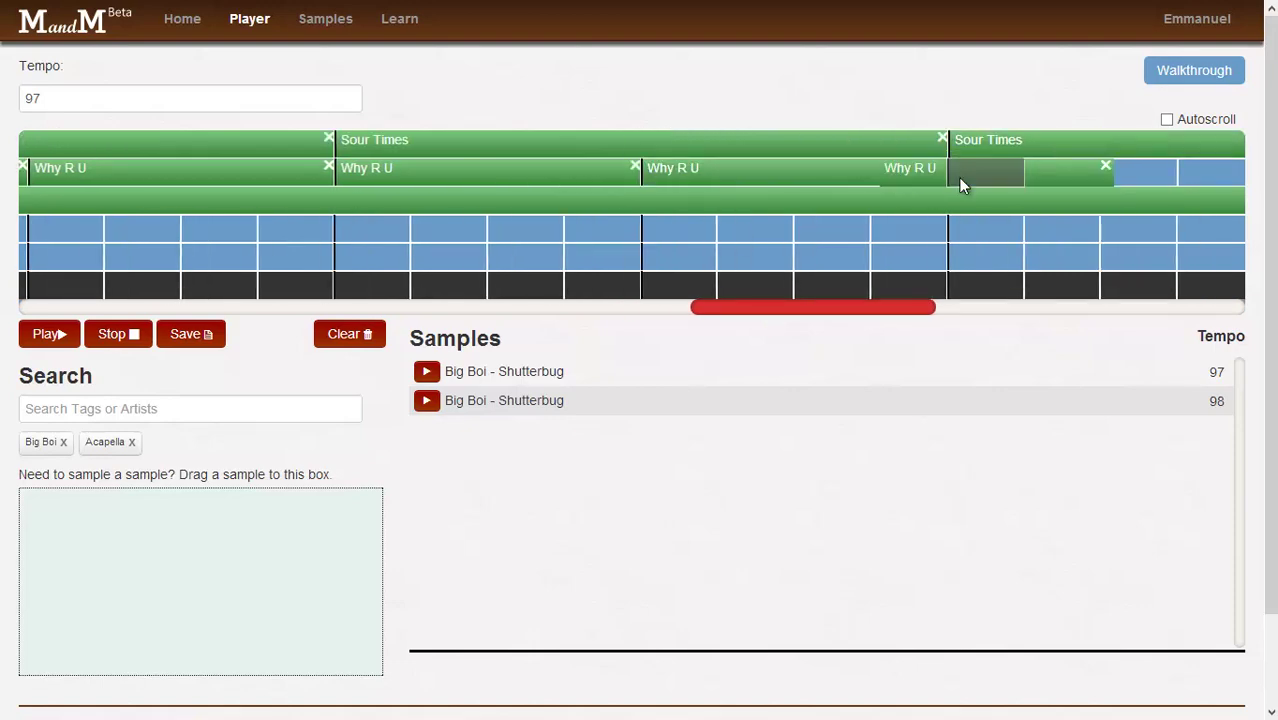
{"action": "left_click_drag", "start_coordinate": [882, 310], "coordinate": [970, 310]}
{"action": "left_click", "coordinate": [765, 170]}
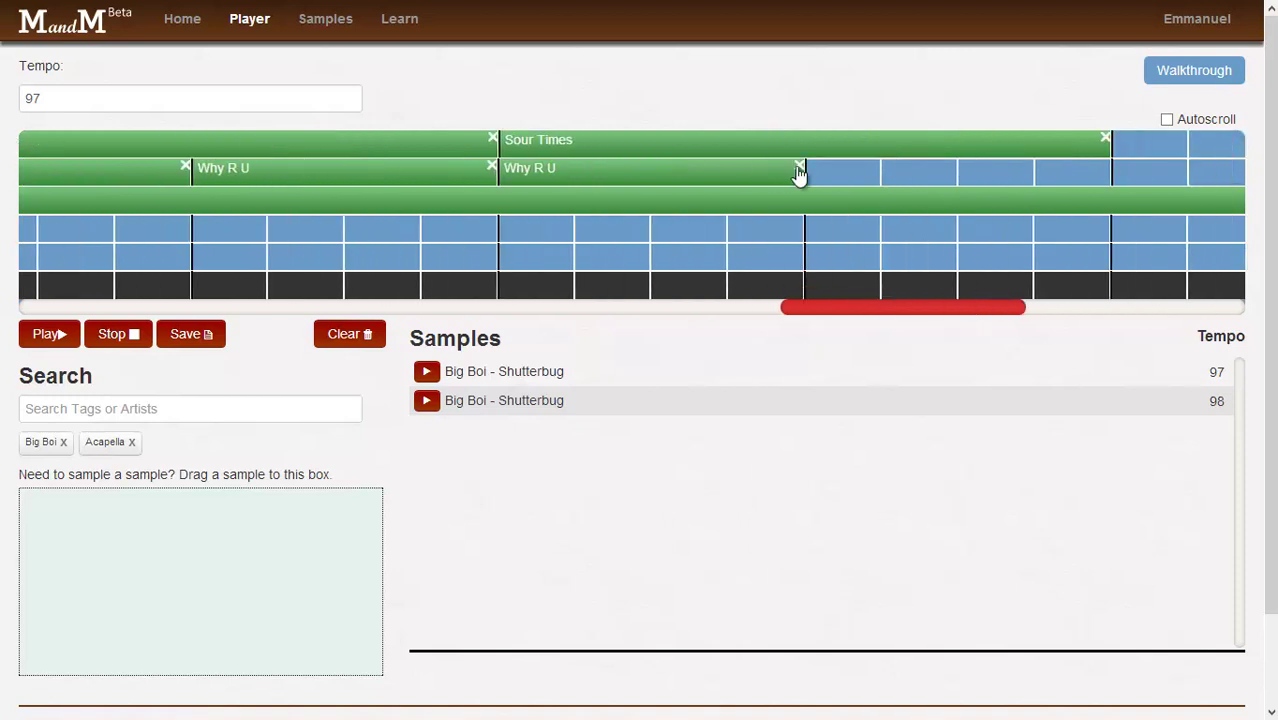
{"action": "left_click", "coordinate": [1115, 150]}
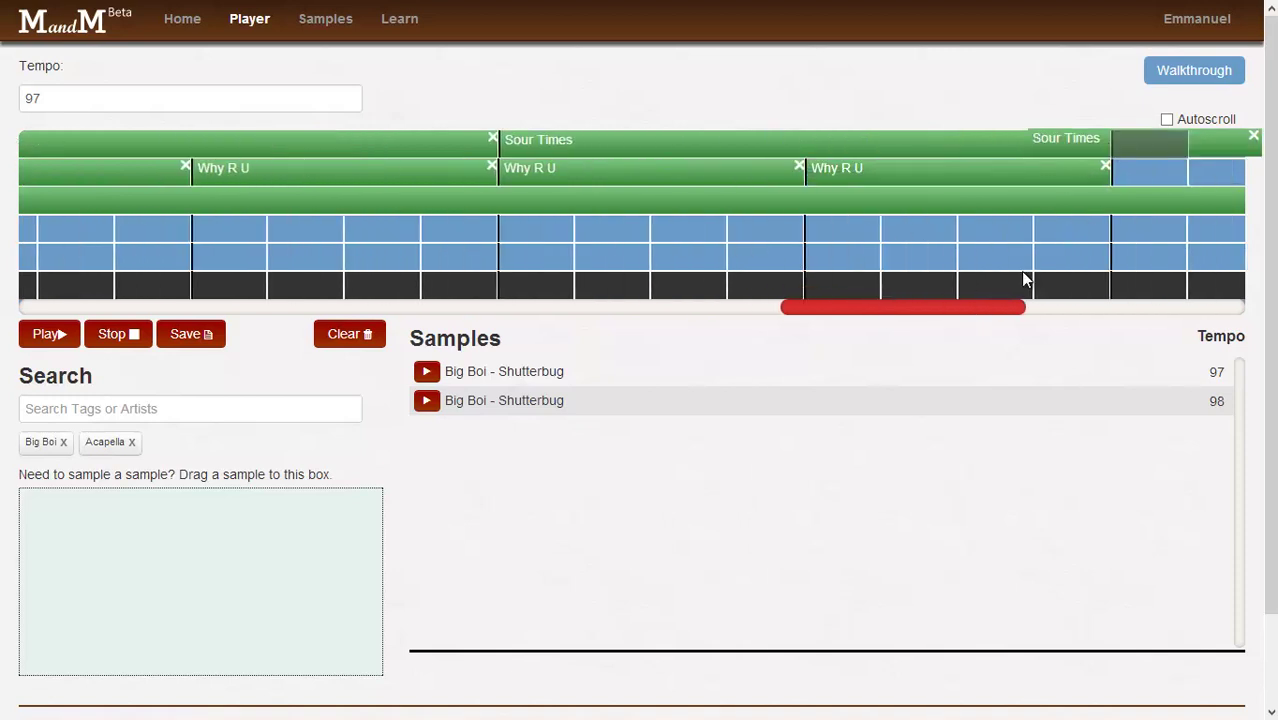
{"action": "left_click_drag", "start_coordinate": [1016, 312], "coordinate": [1123, 310]}
{"action": "left_click", "coordinate": [590, 172]}
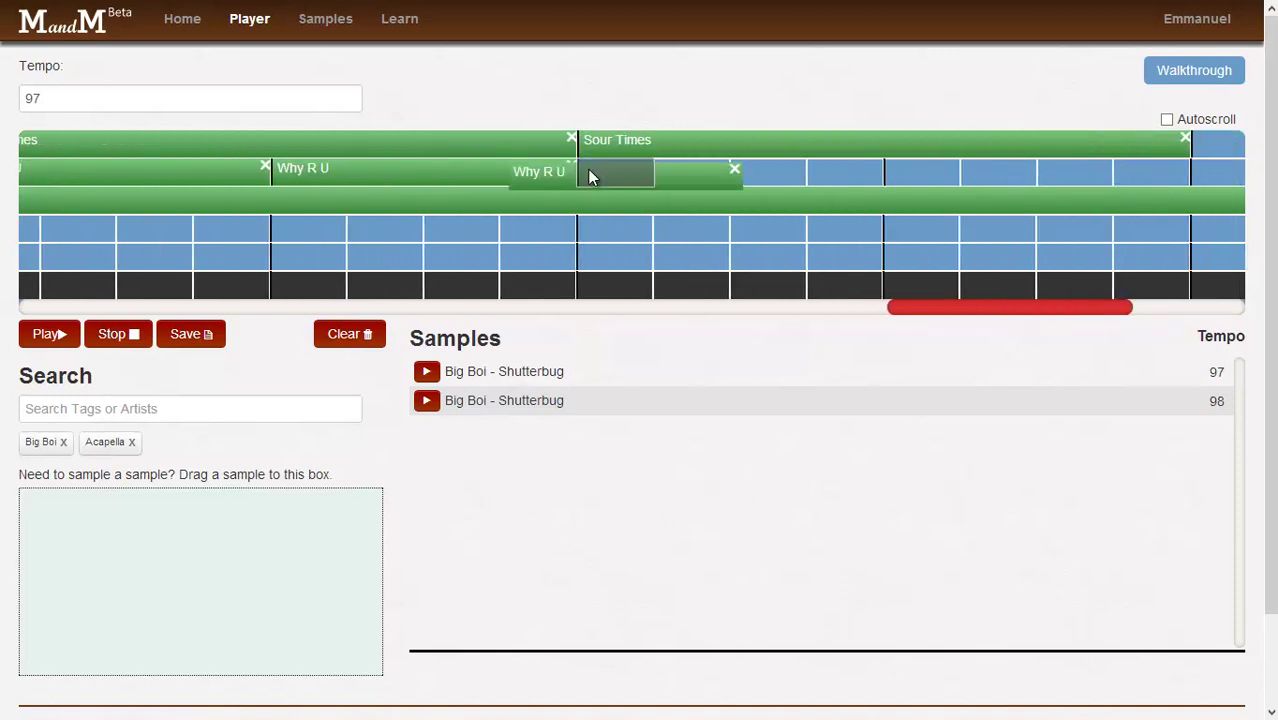
{"action": "left_click", "coordinate": [878, 170]}
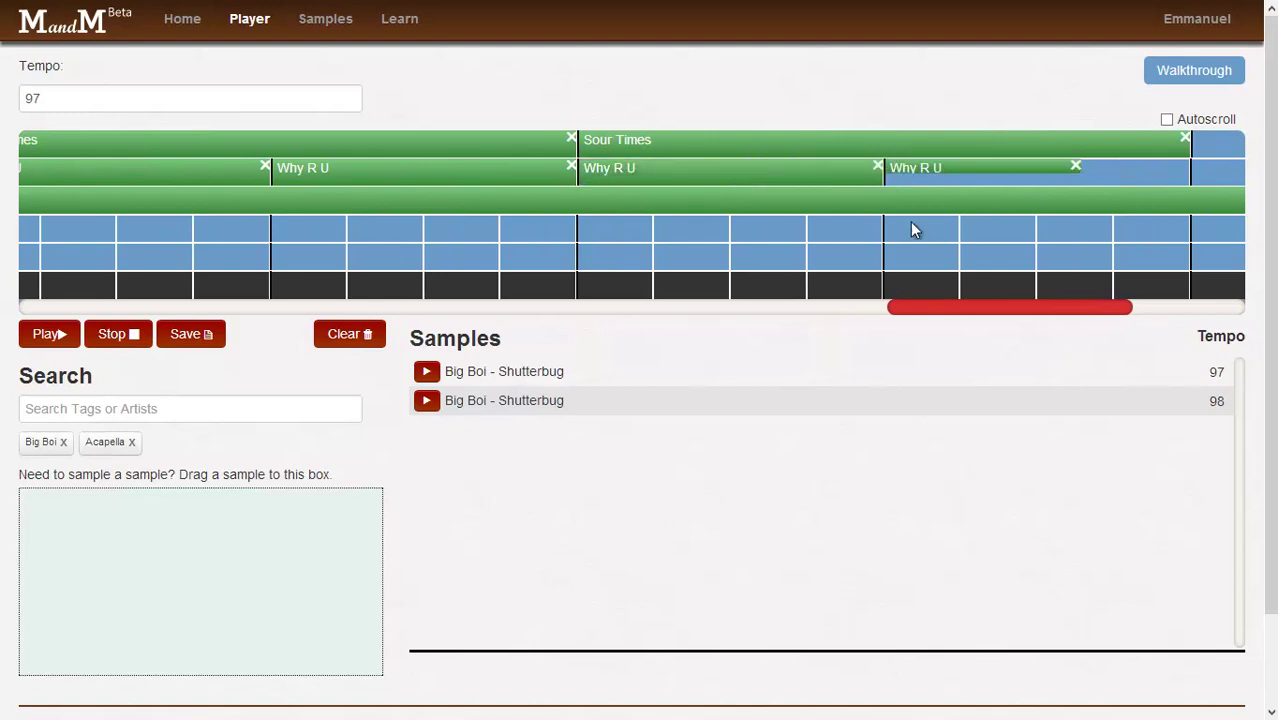
Step: Add another Sour Times clip and two matching Why R U clips so both tracks run one beat past the end of Shutterbug
{"action": "left_click_drag", "start_coordinate": [996, 311], "coordinate": [1069, 308]}
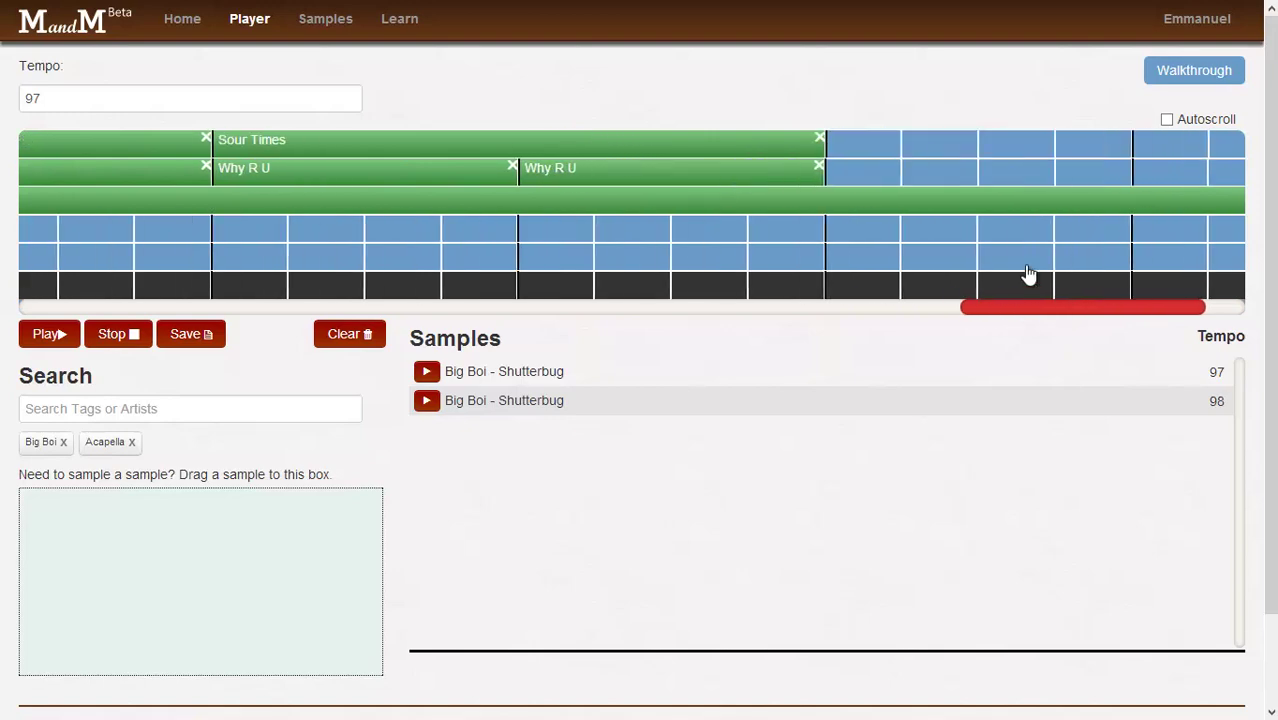
{"action": "left_click", "coordinate": [843, 146]}
{"action": "left_click", "coordinate": [842, 177]}
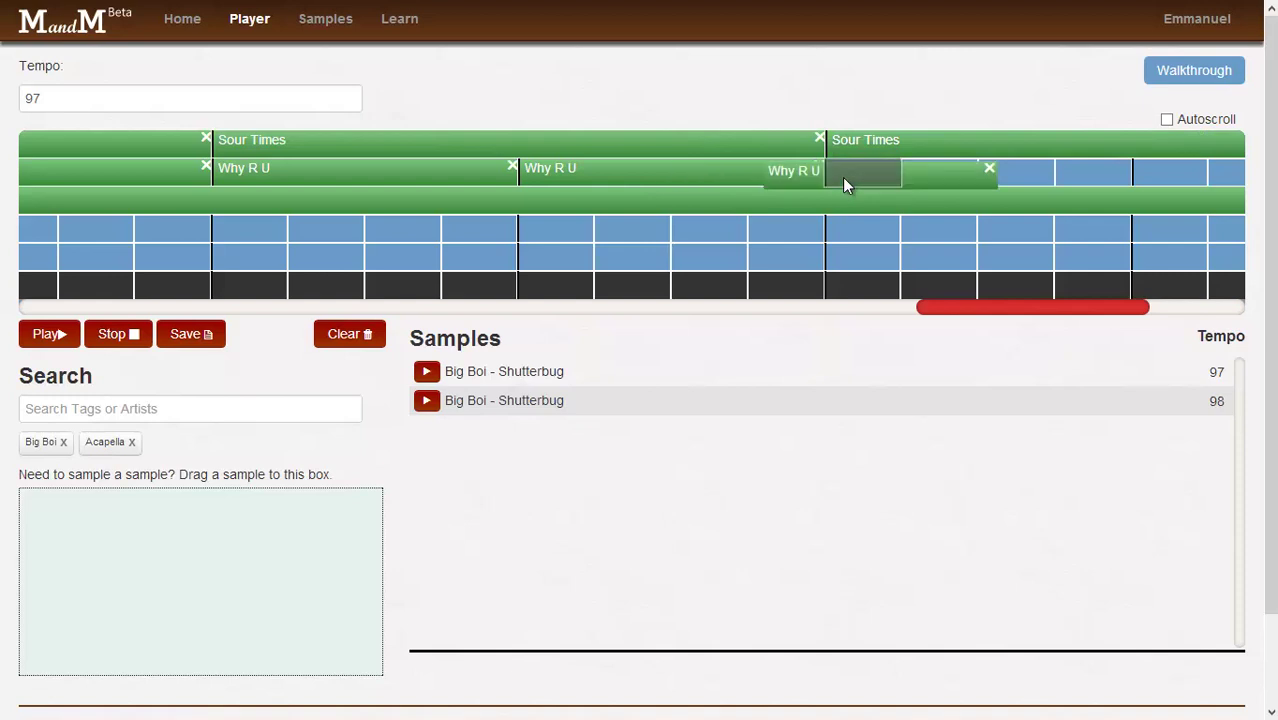
{"action": "left_click_drag", "start_coordinate": [1003, 302], "coordinate": [1148, 310]}
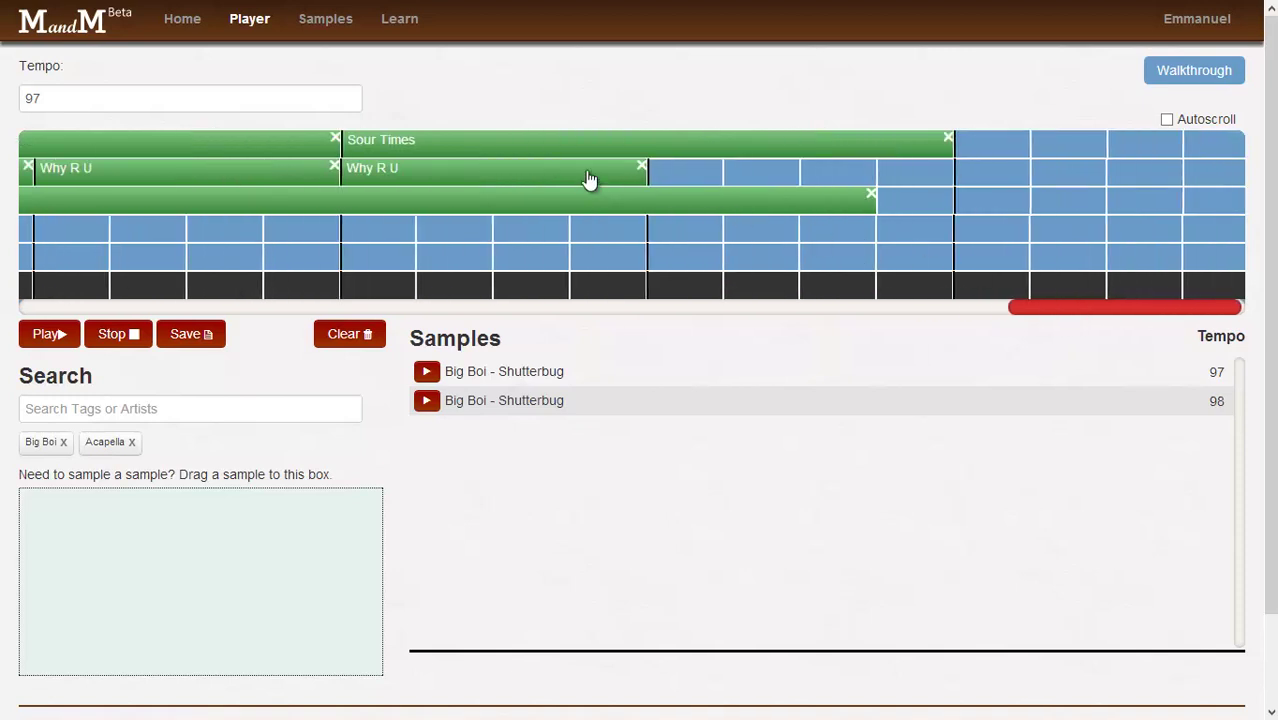
{"action": "left_click", "coordinate": [659, 175]}
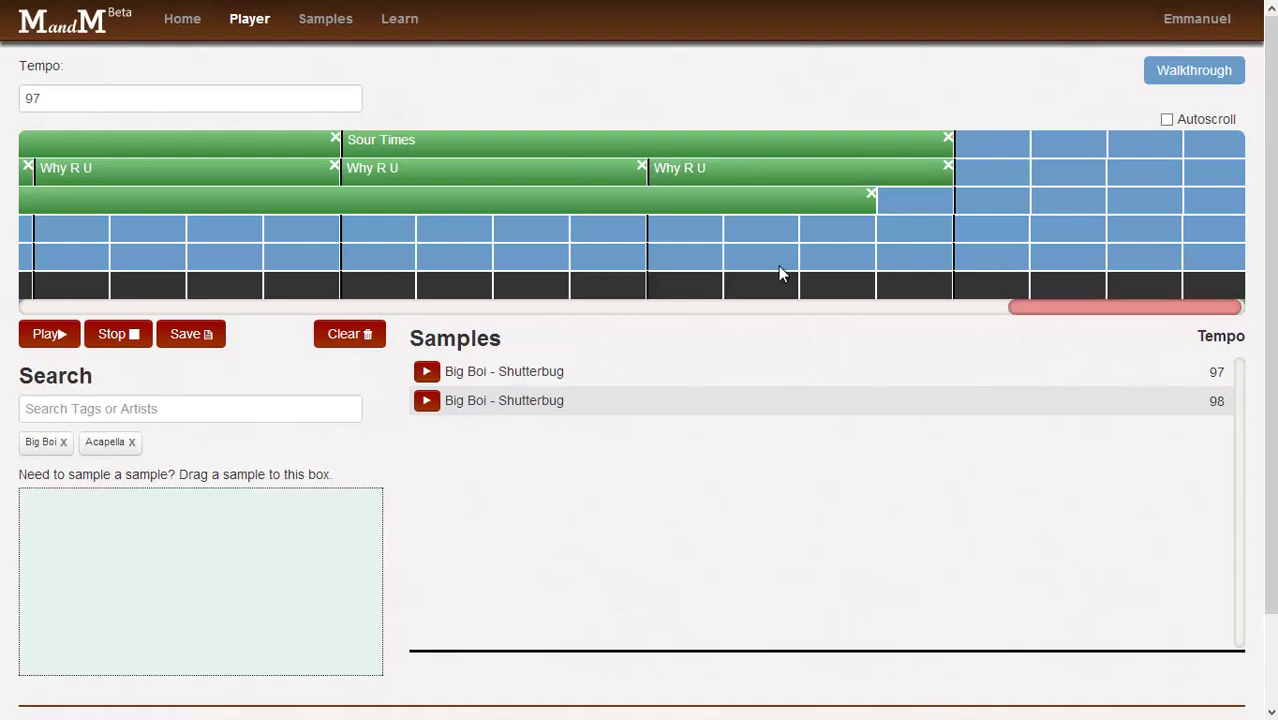
Step: Check the last Sour Times clip's details, and replace the Acapella and Big Boi filters with the artist Portishead
{"action": "left_click", "coordinate": [897, 149]}
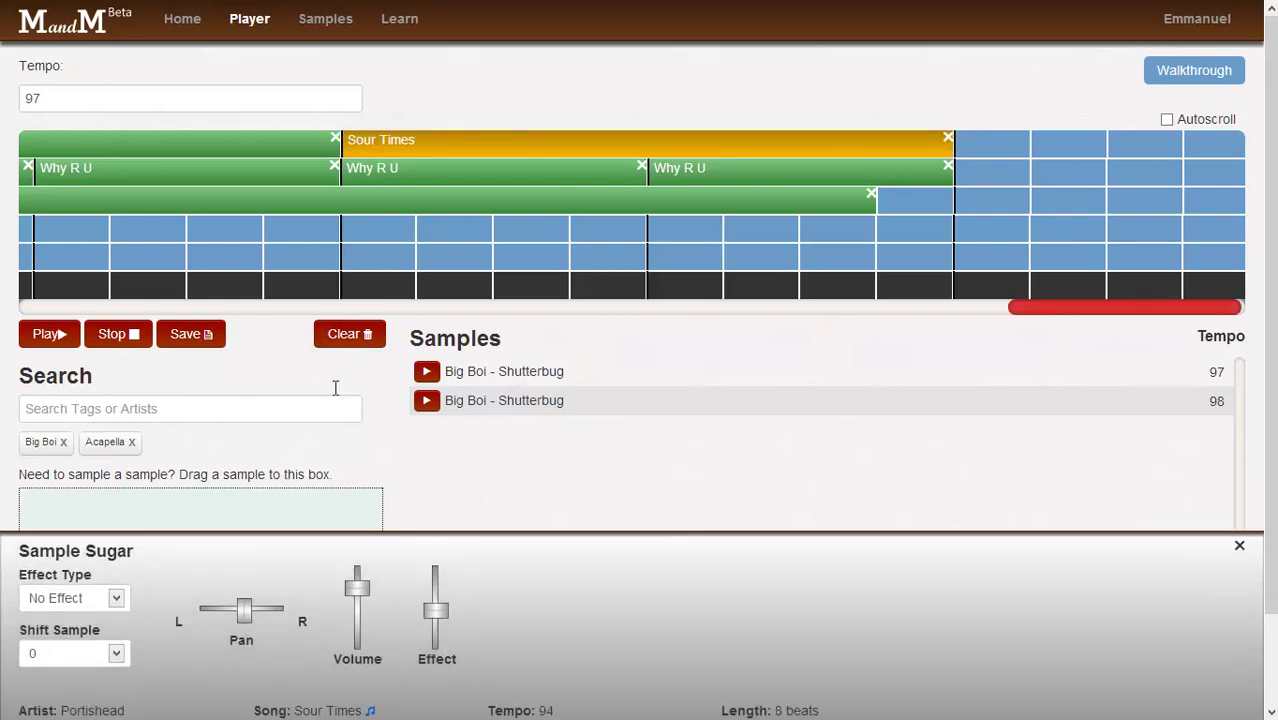
{"action": "left_click", "coordinate": [90, 441]}
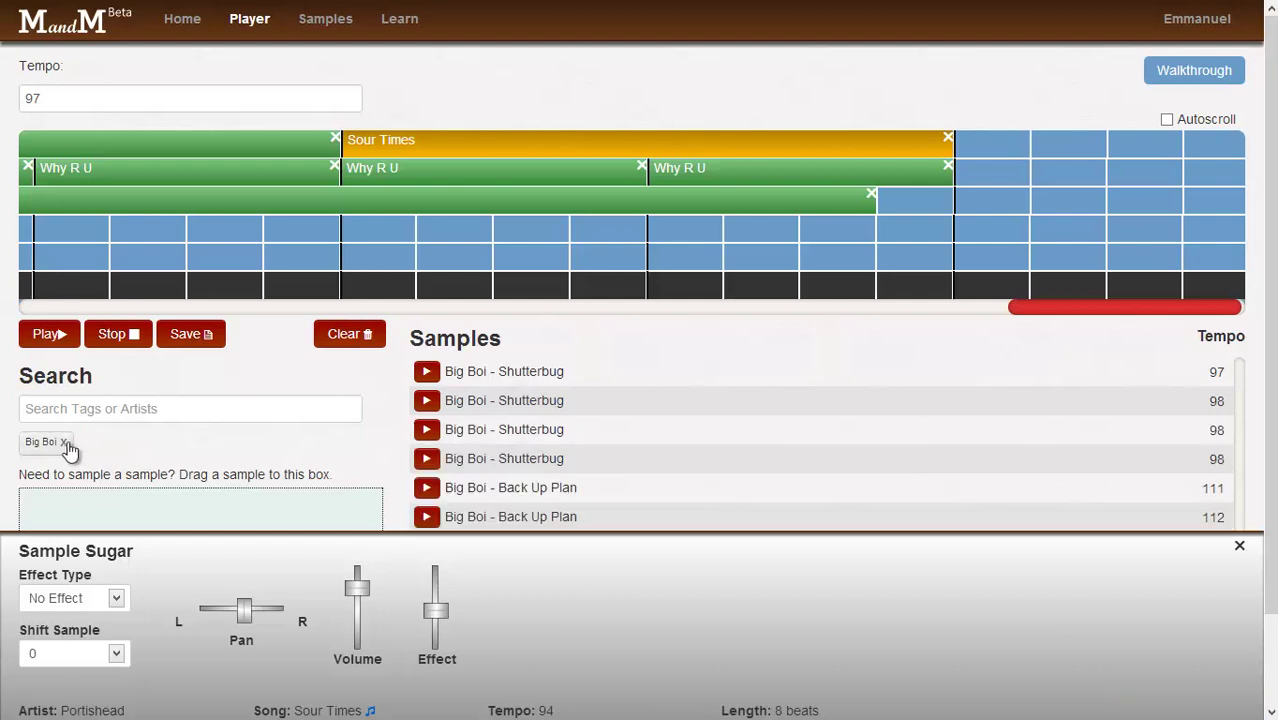
{"action": "left_click", "coordinate": [63, 441]}
{"action": "left_click", "coordinate": [74, 410]}
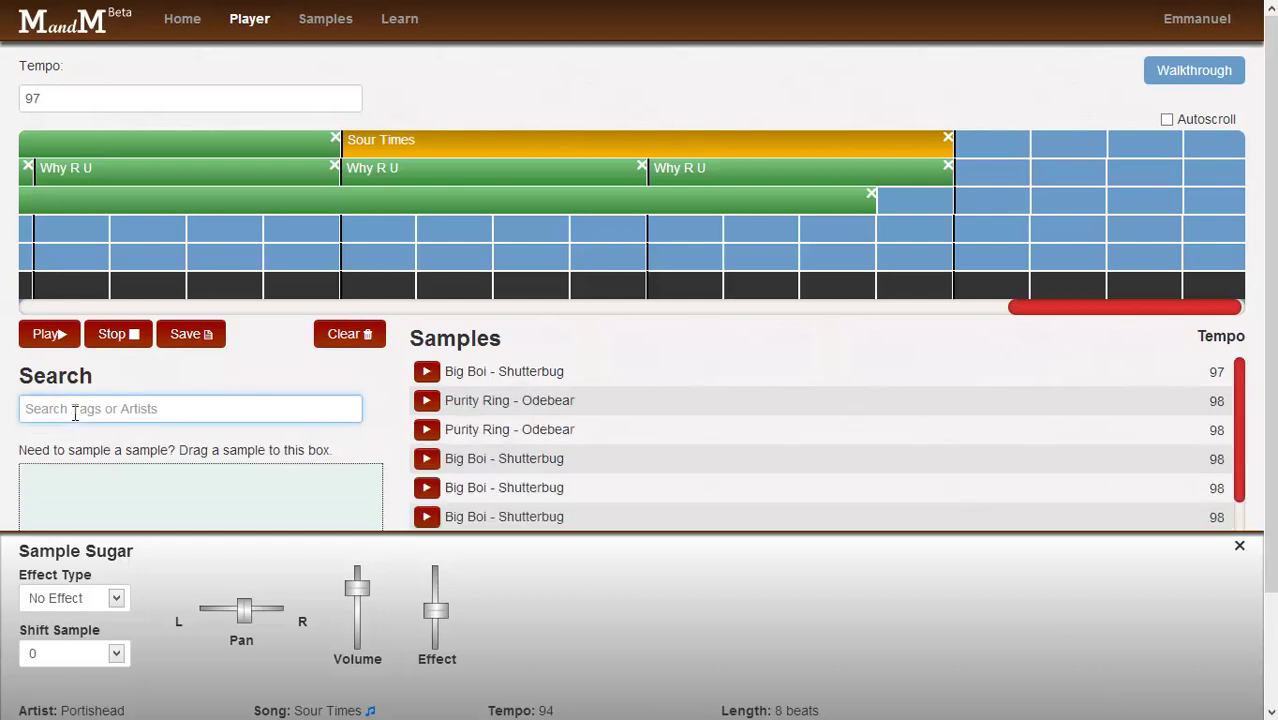
{"action": "type", "text": "port"}
{"action": "key", "text": "Return"}
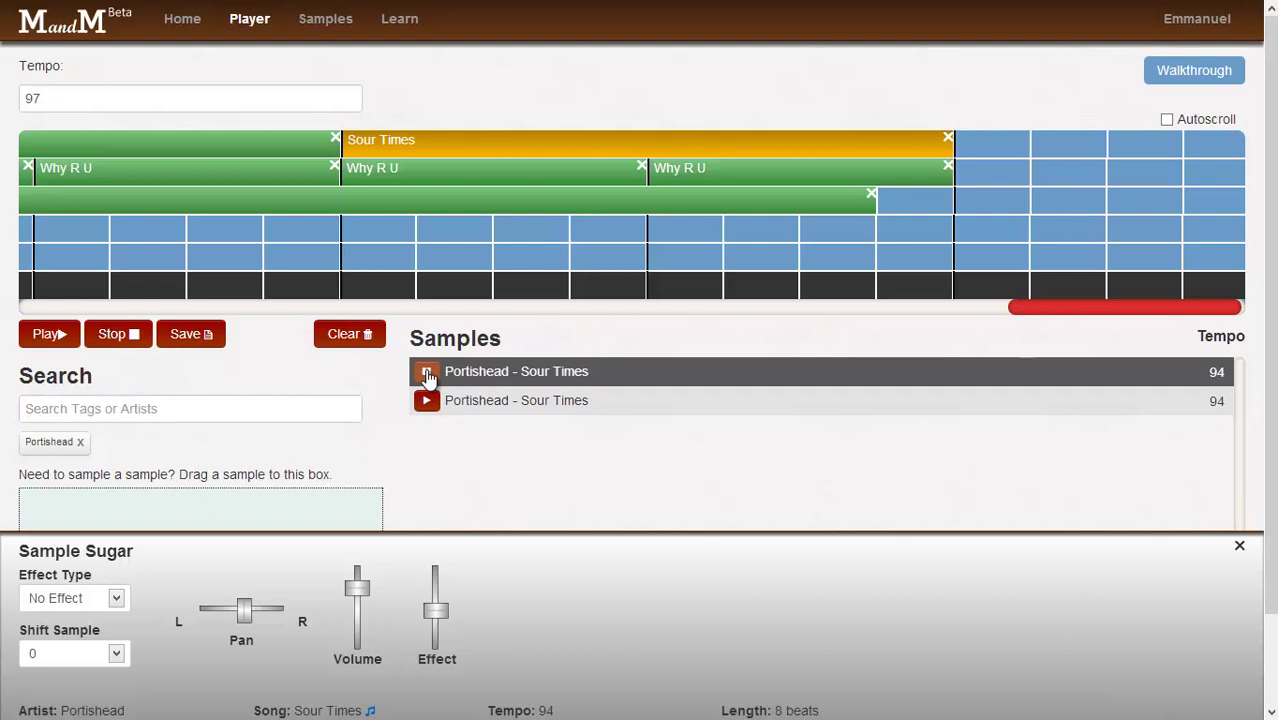
Step: Place the first listed Portishead Sour Times sample at the end of the first track, followed by a second copy, and deselect the highlighted clip
{"action": "left_click_drag", "start_coordinate": [513, 374], "coordinate": [956, 151]}
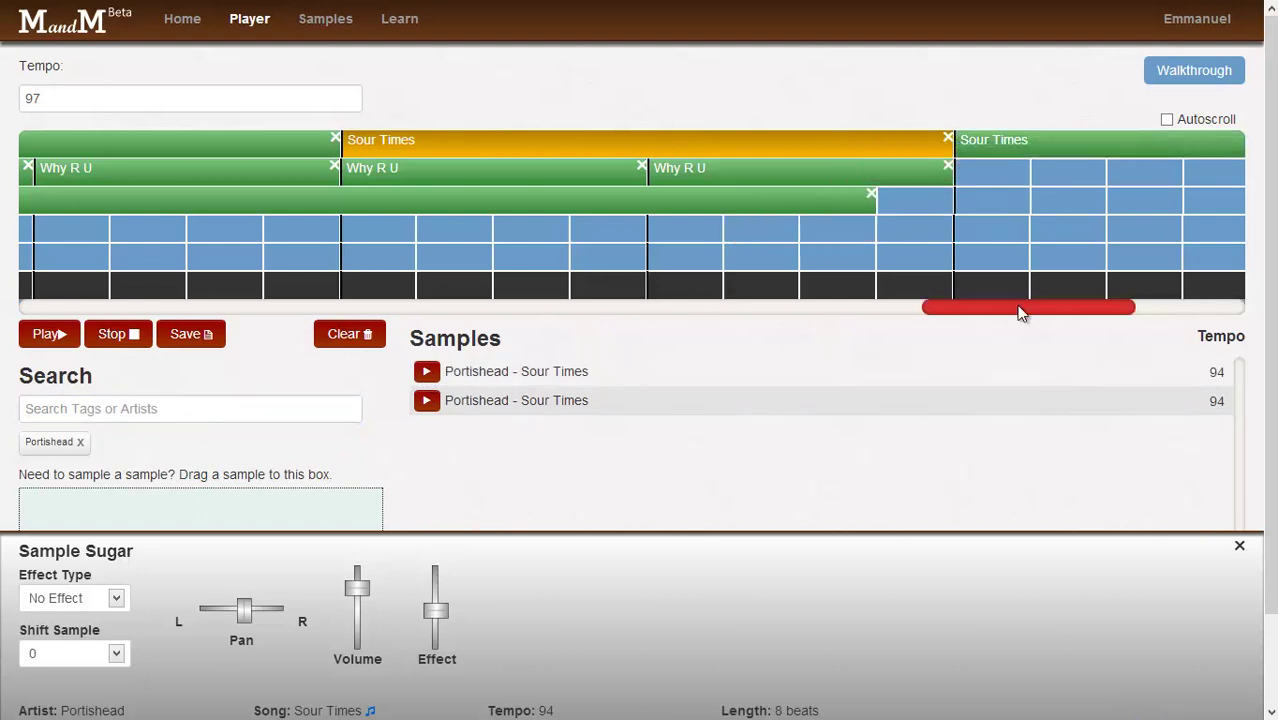
{"action": "left_click_drag", "start_coordinate": [1015, 315], "coordinate": [1104, 316]}
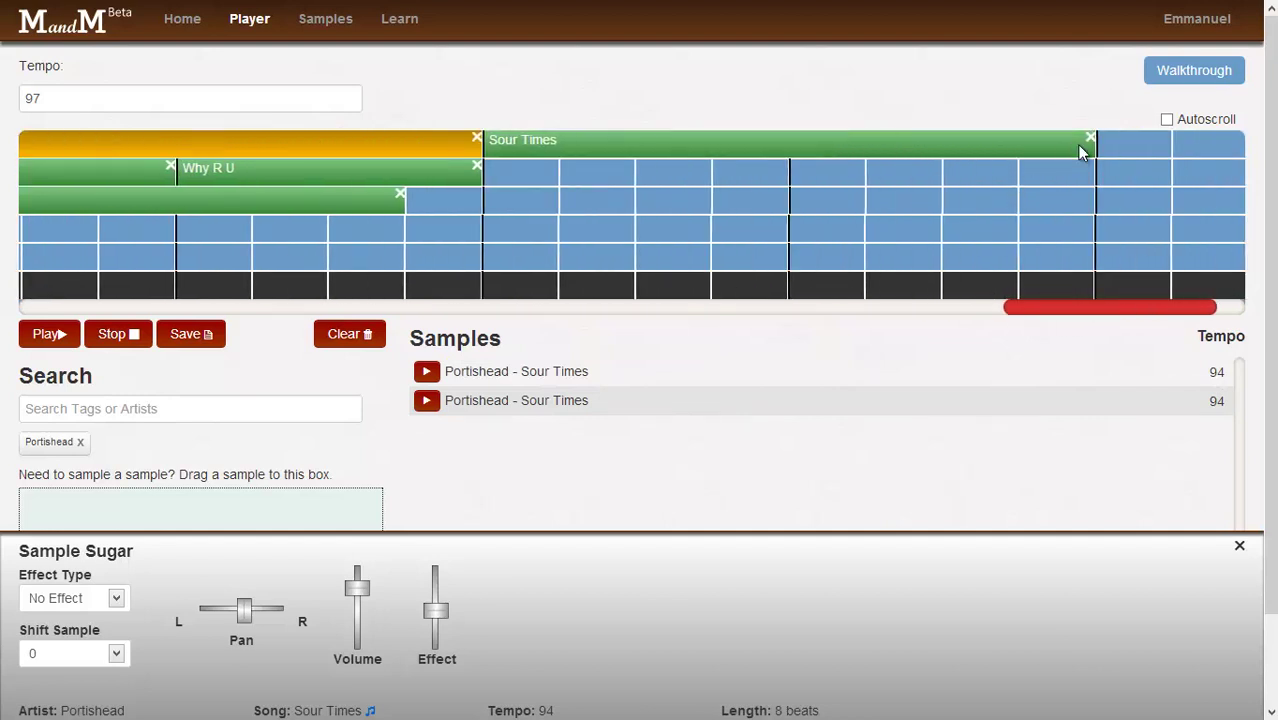
{"action": "left_click", "coordinate": [390, 149]}
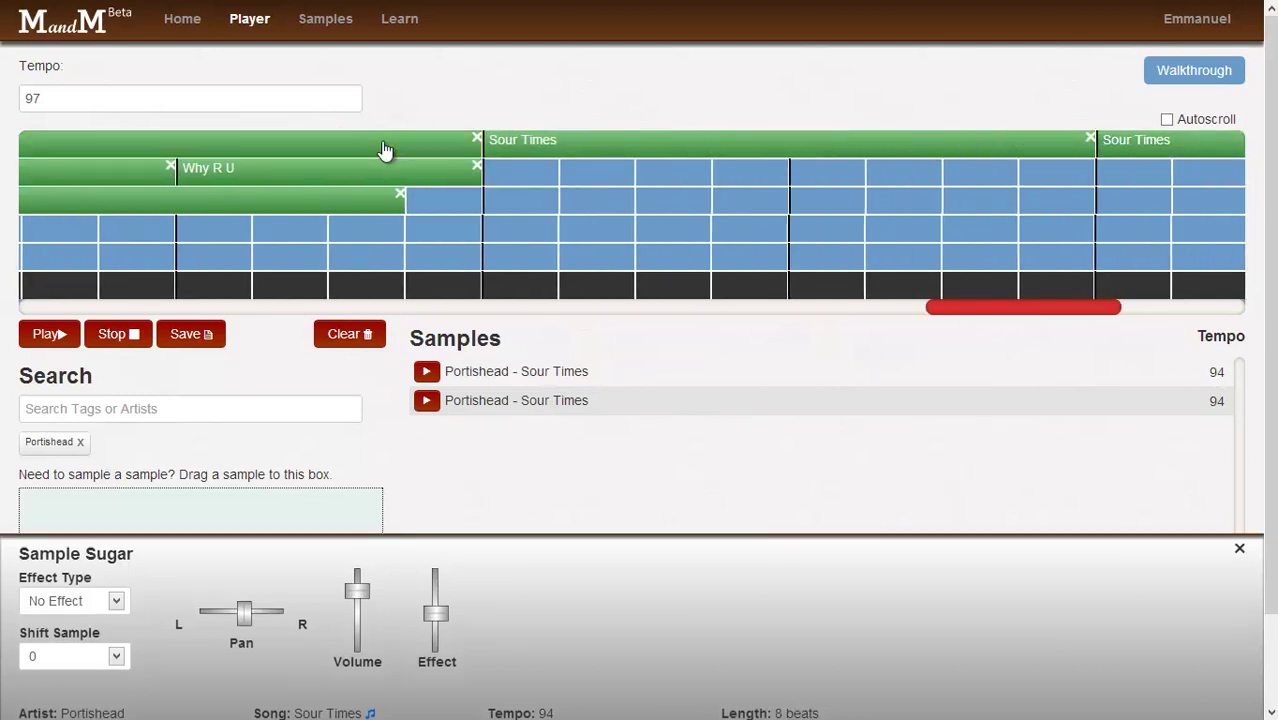
Step: Add four consecutive Why R U clips on the second track beneath the last two Sour Times clips
{"action": "left_click_drag", "start_coordinate": [1085, 316], "coordinate": [1070, 317]}
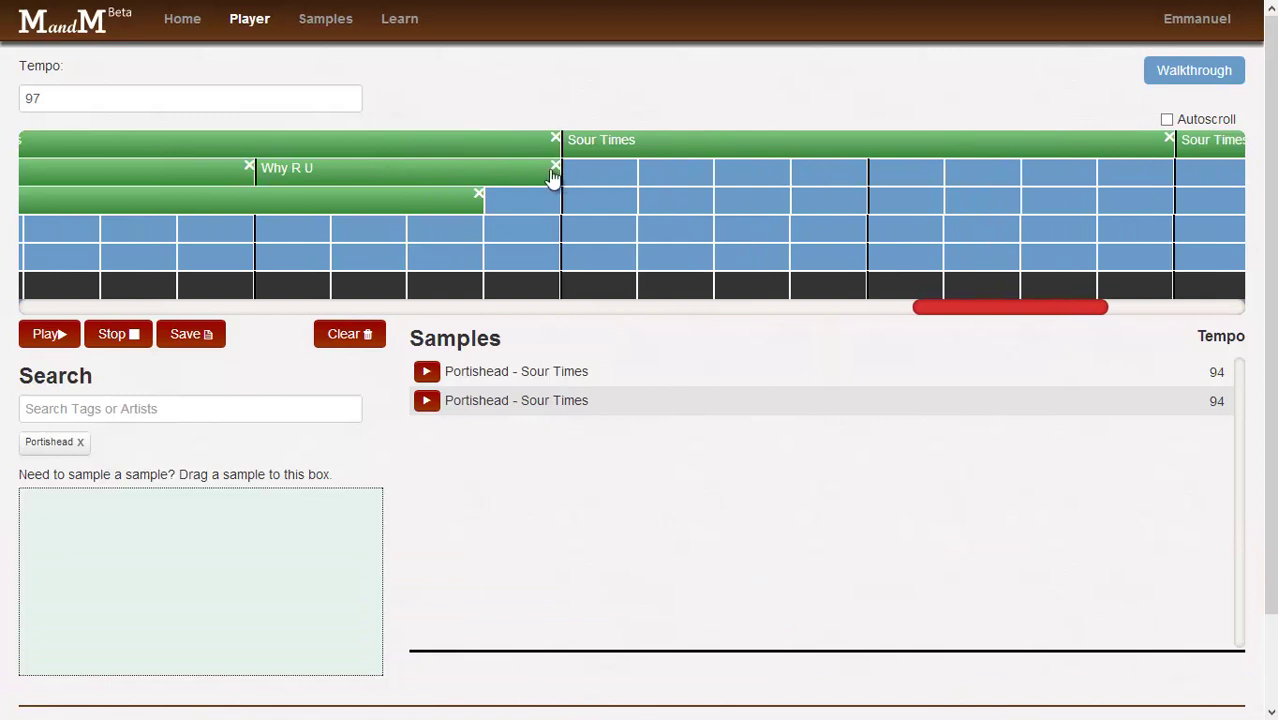
{"action": "left_click_drag", "start_coordinate": [565, 180], "coordinate": [582, 176]}
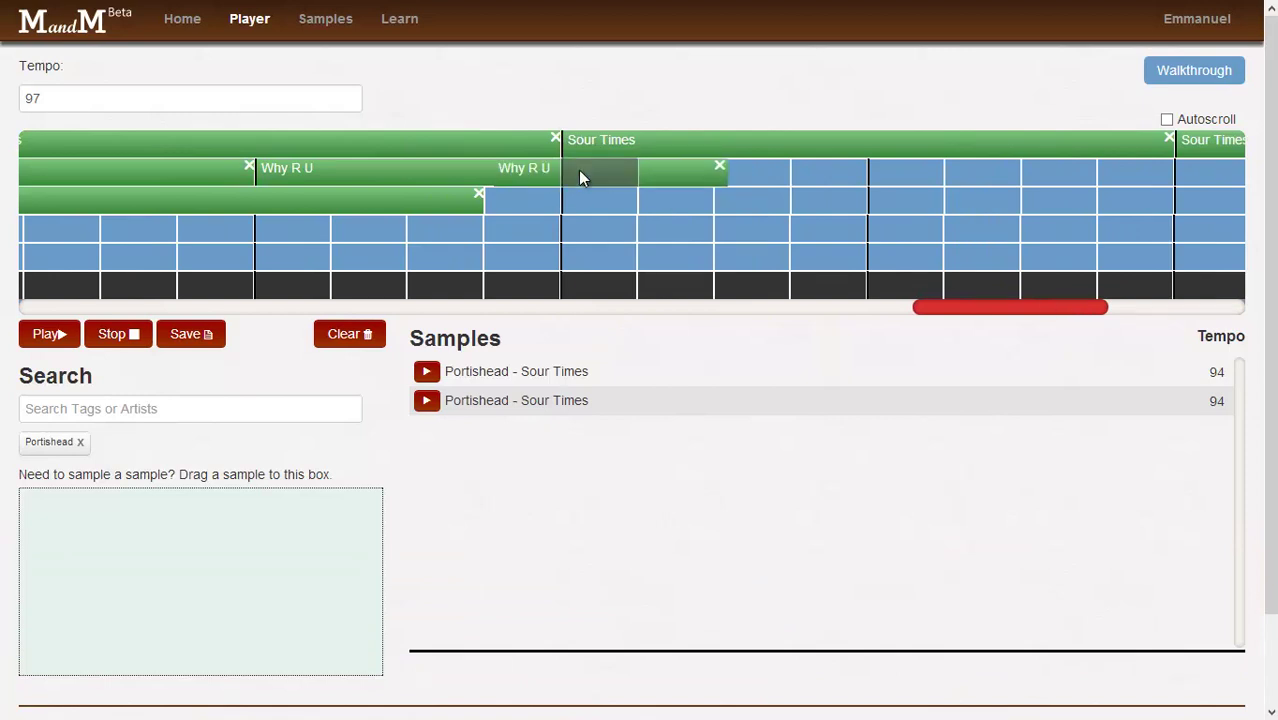
{"action": "left_click", "coordinate": [876, 178]}
{"action": "left_click_drag", "start_coordinate": [1064, 308], "coordinate": [982, 321]}
{"action": "left_click", "coordinate": [1046, 178]}
{"action": "left_click", "coordinate": [995, 185]}
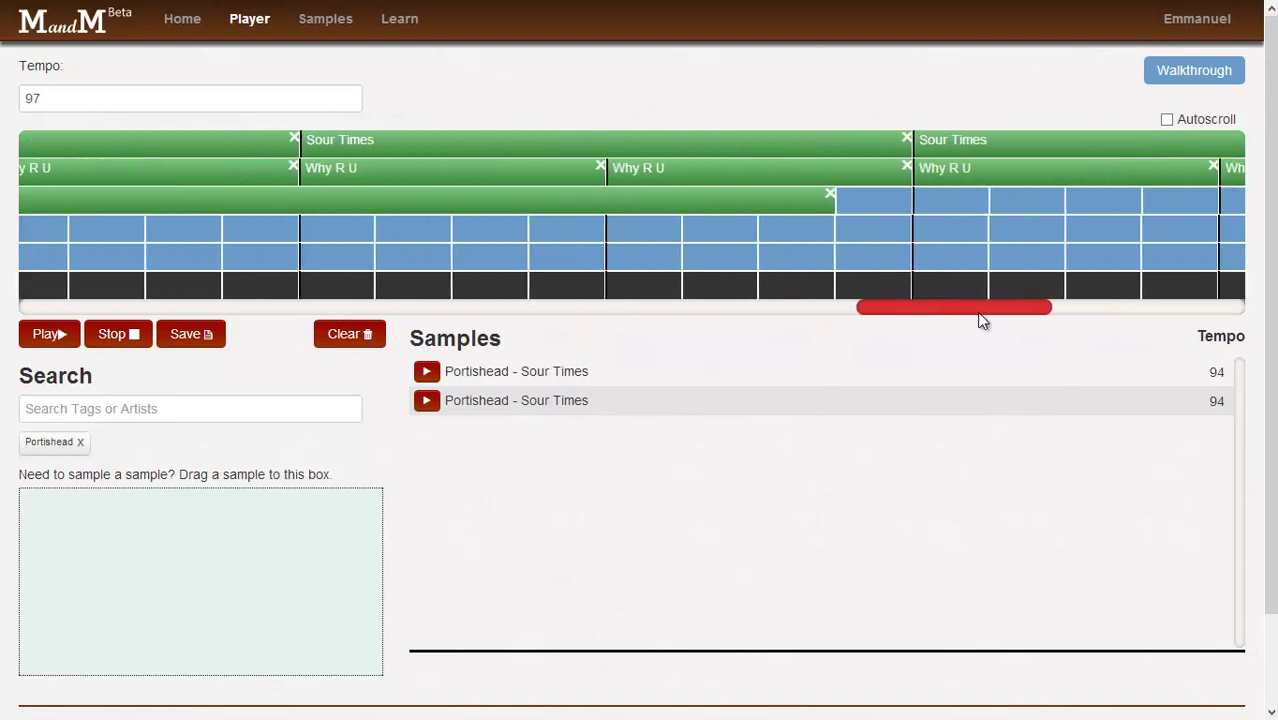
Step: Replace the Portishead filter with the artist Big Boi and preview the fourth listed Shutterbug sample
{"action": "left_click", "coordinate": [84, 445]}
{"action": "left_click", "coordinate": [141, 405]}
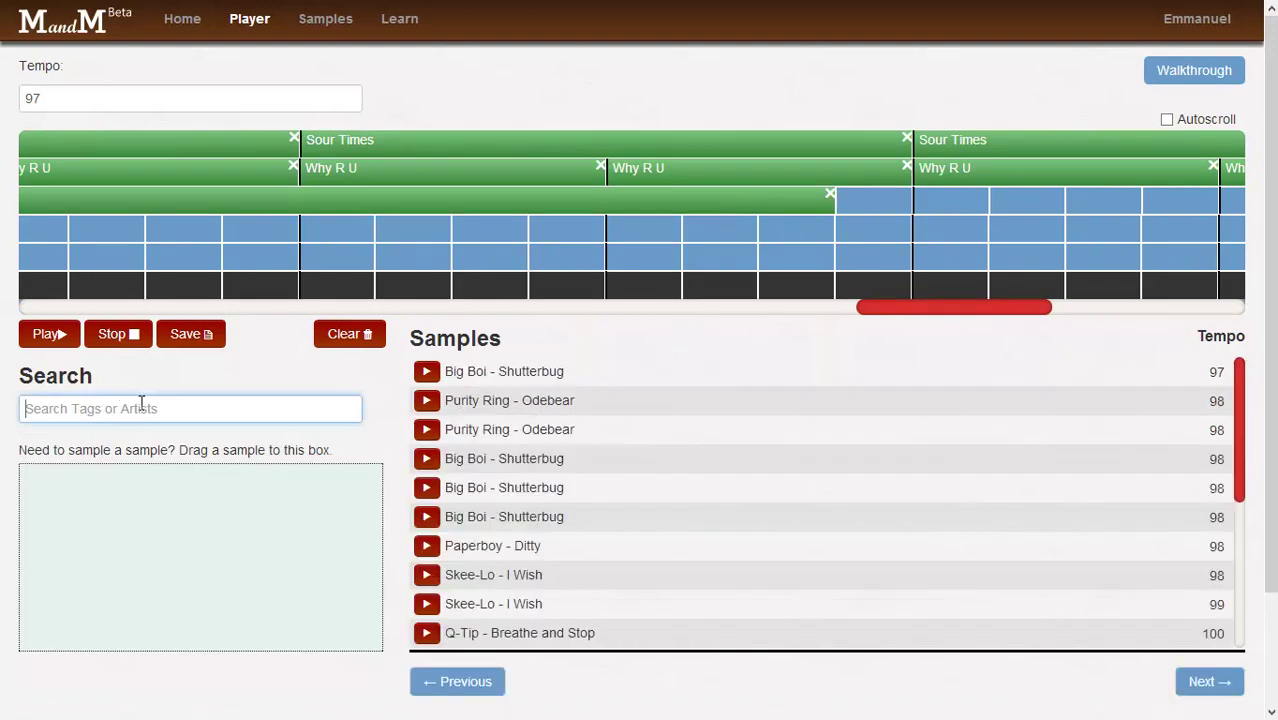
{"action": "type", "text": "big"}
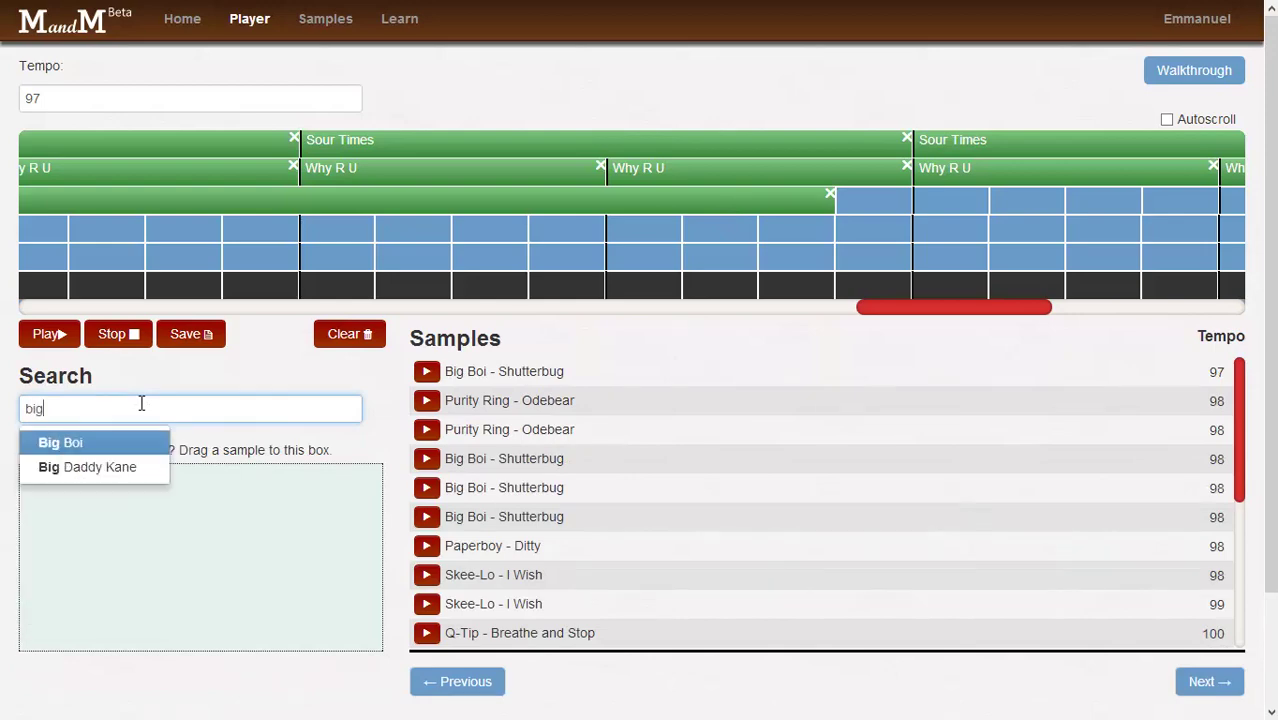
{"action": "key", "text": "Return"}
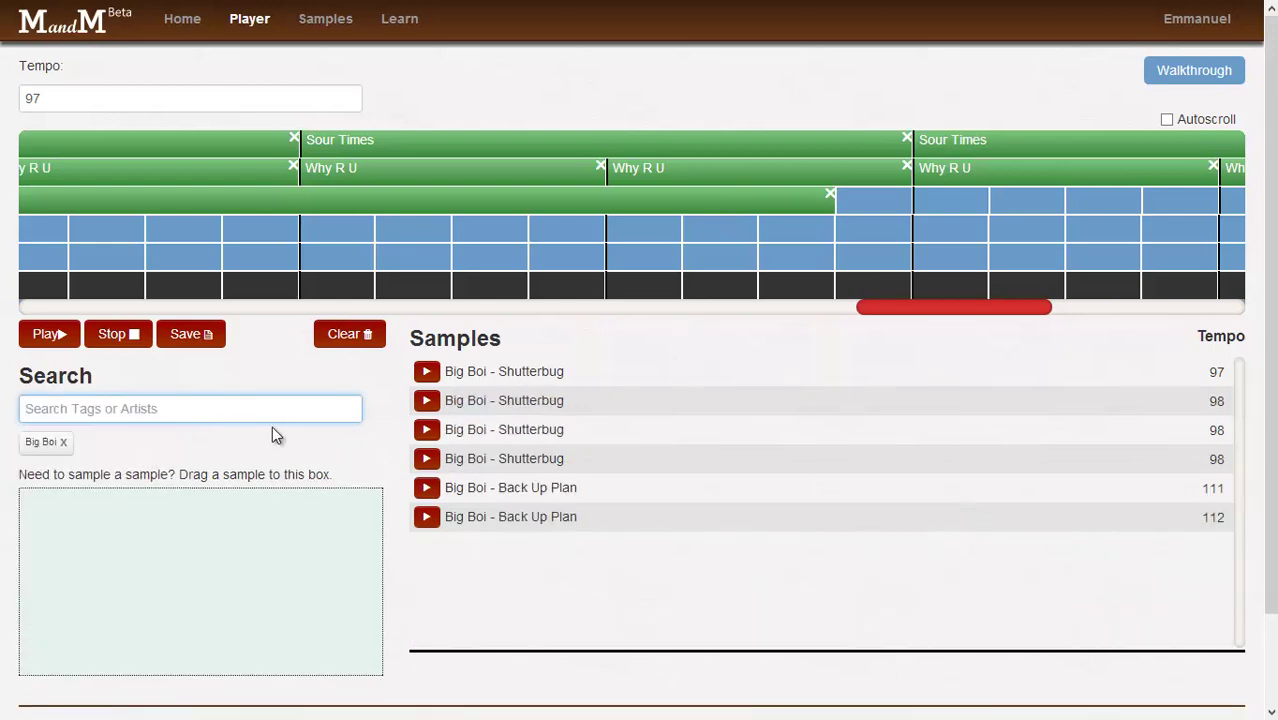
{"action": "left_click", "coordinate": [428, 459]}
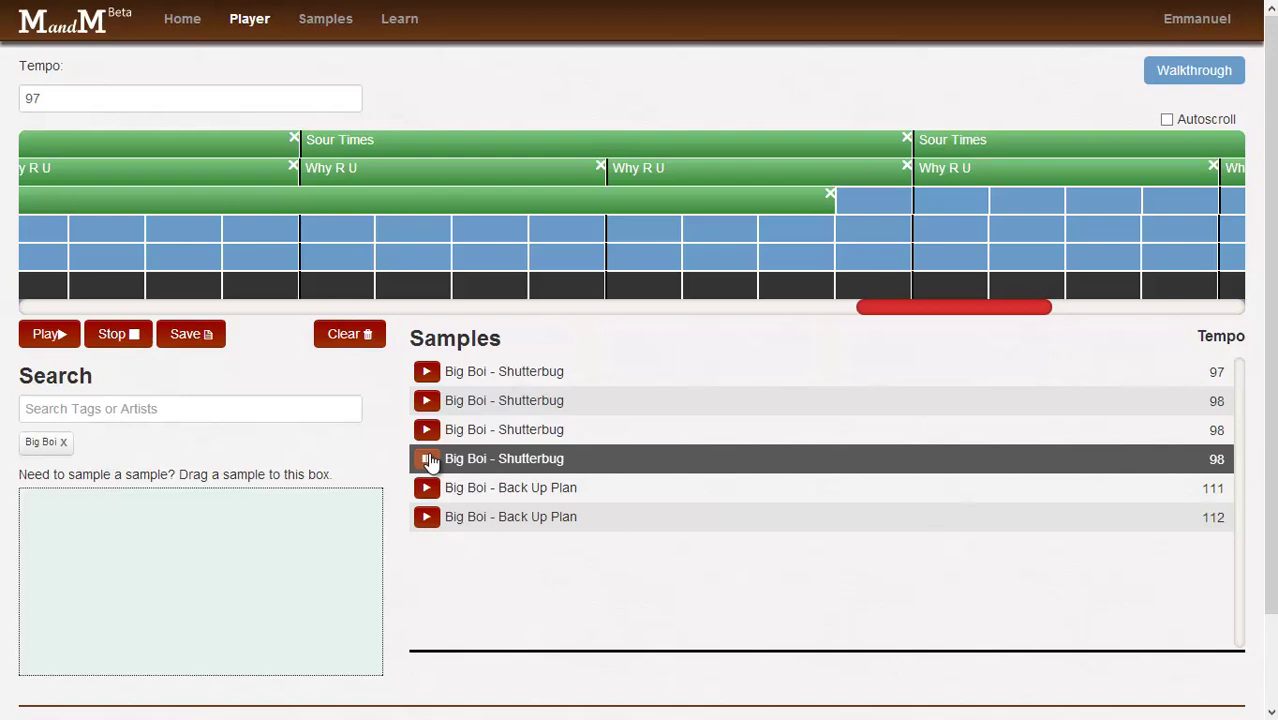
Step: Load that Shutterbug sample into the sampling box, select about the first 87% of its waveform, and preview the selection
{"action": "left_click_drag", "start_coordinate": [509, 455], "coordinate": [168, 530]}
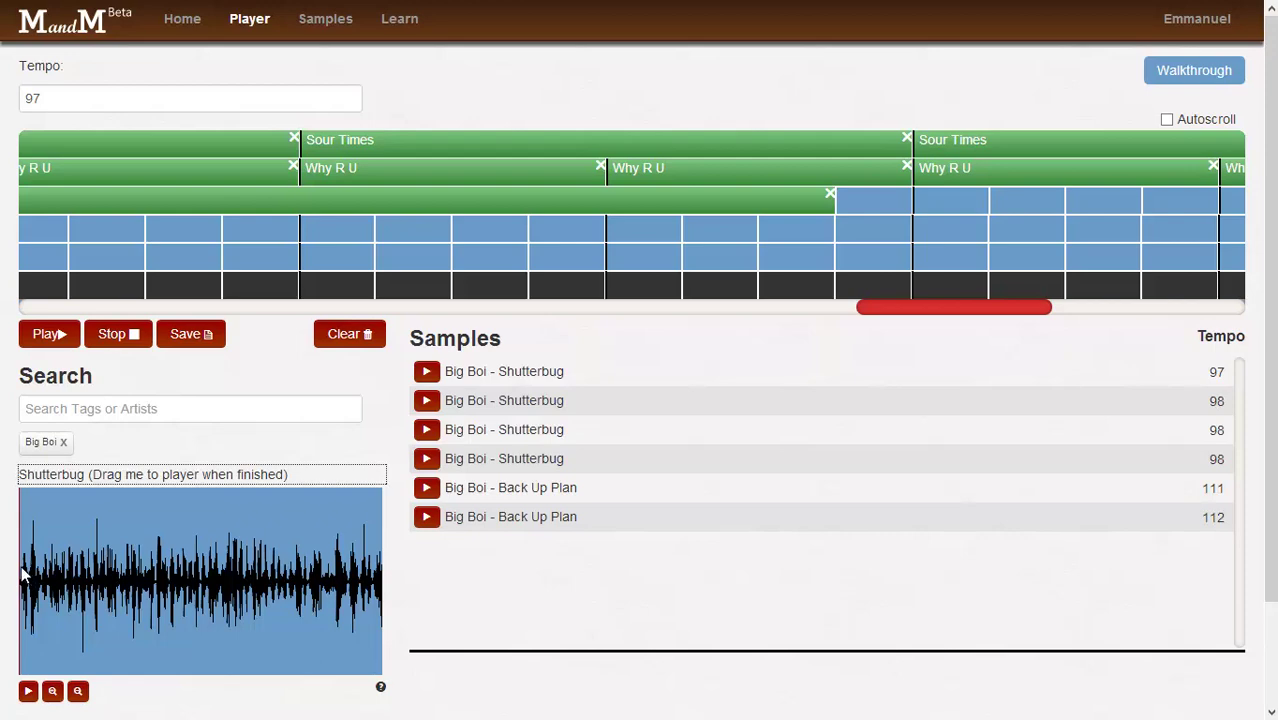
{"action": "left_click_drag", "start_coordinate": [22, 572], "coordinate": [333, 588]}
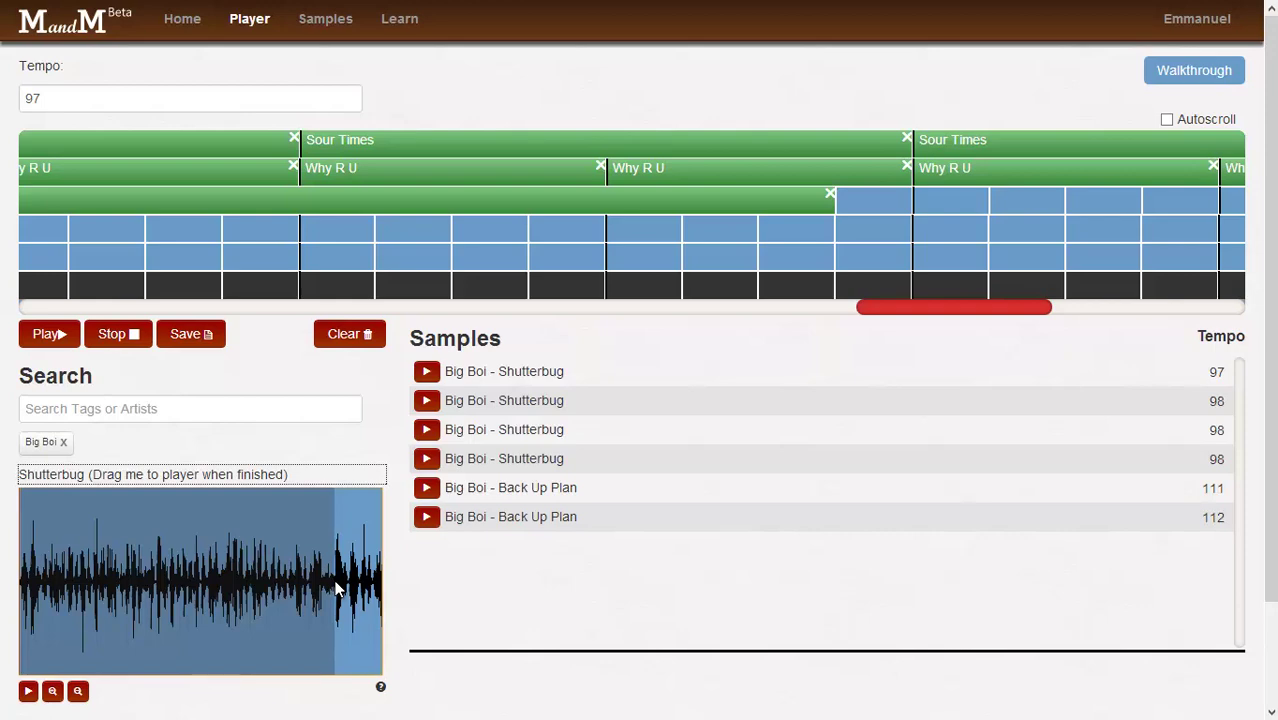
{"action": "left_click", "coordinate": [28, 690]}
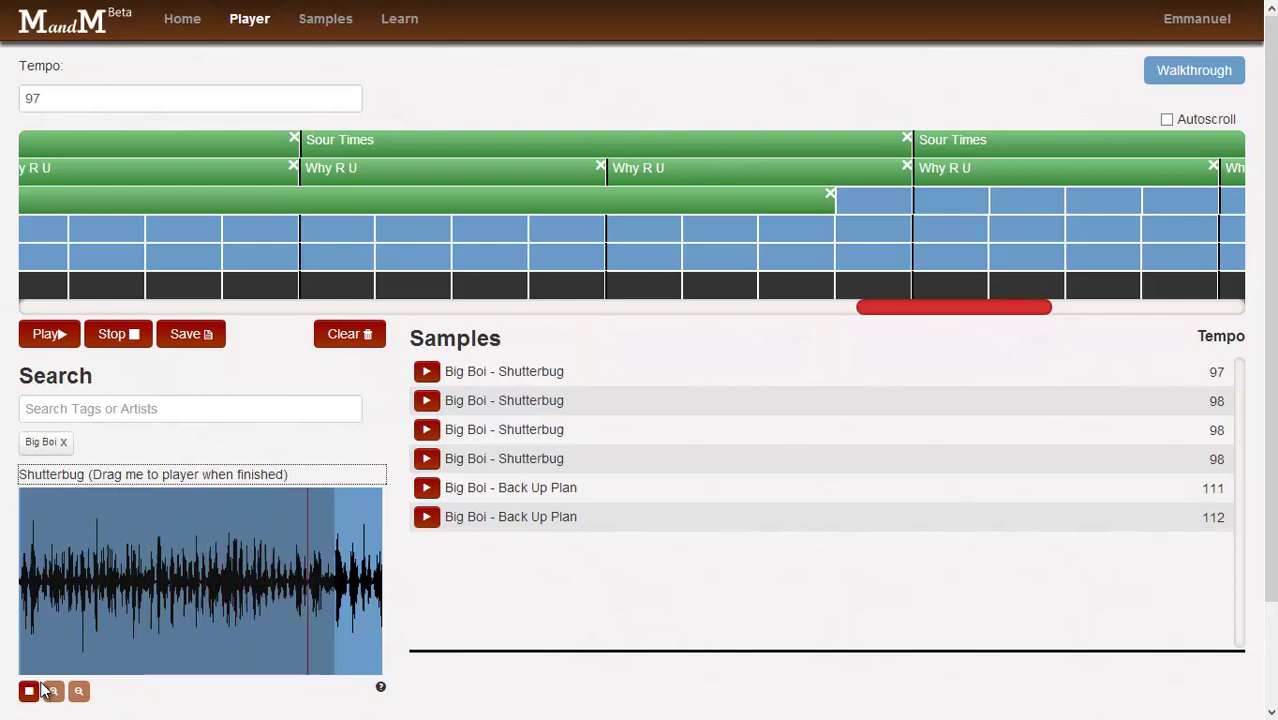
{"action": "left_click", "coordinate": [29, 691]}
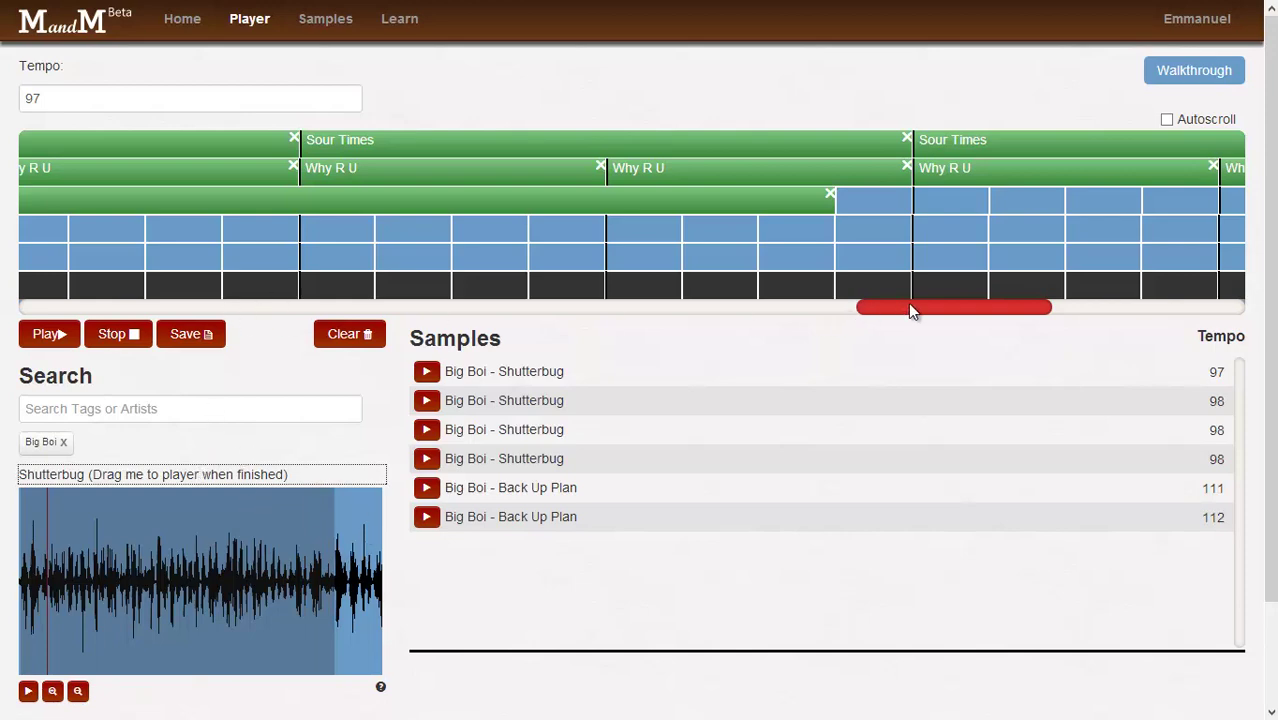
Step: Place the trimmed Shutterbug selection on the third track, aligned with the start of the second-to-last Sour Times clip
{"action": "left_click_drag", "start_coordinate": [910, 310], "coordinate": [939, 314]}
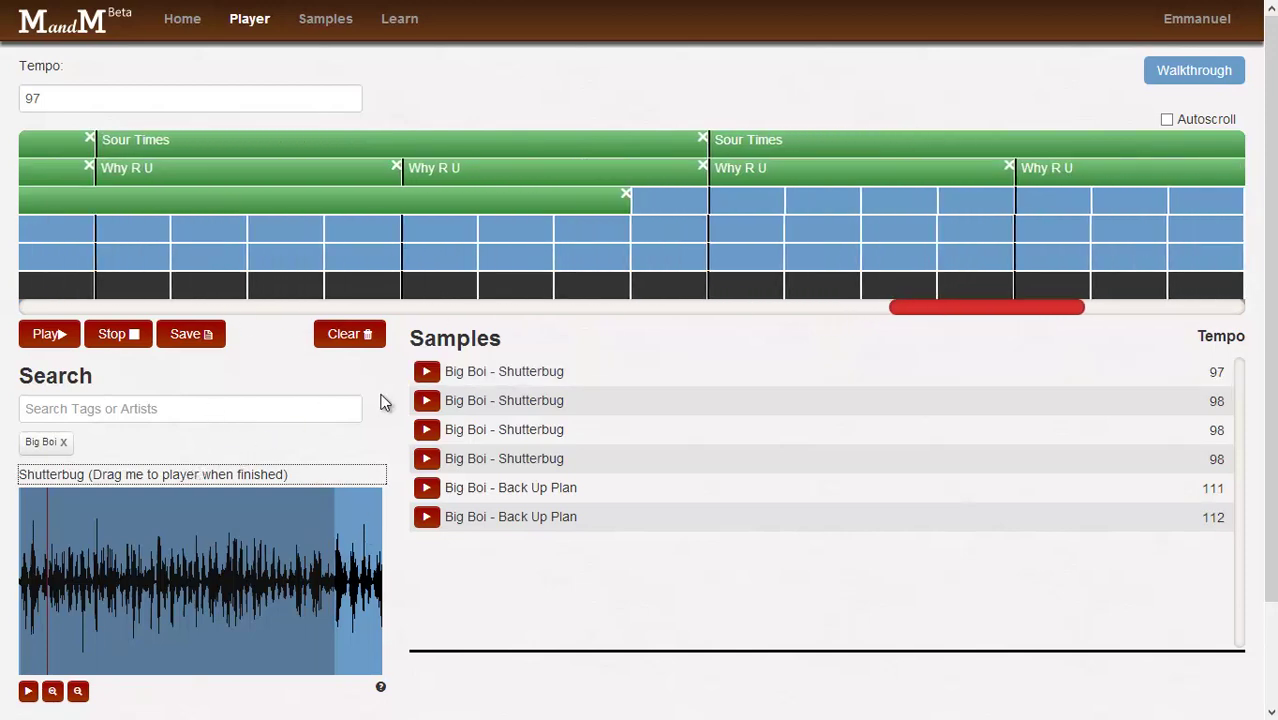
{"action": "left_click_drag", "start_coordinate": [88, 475], "coordinate": [146, 474]}
{"action": "left_click_drag", "start_coordinate": [370, 474], "coordinate": [719, 210]}
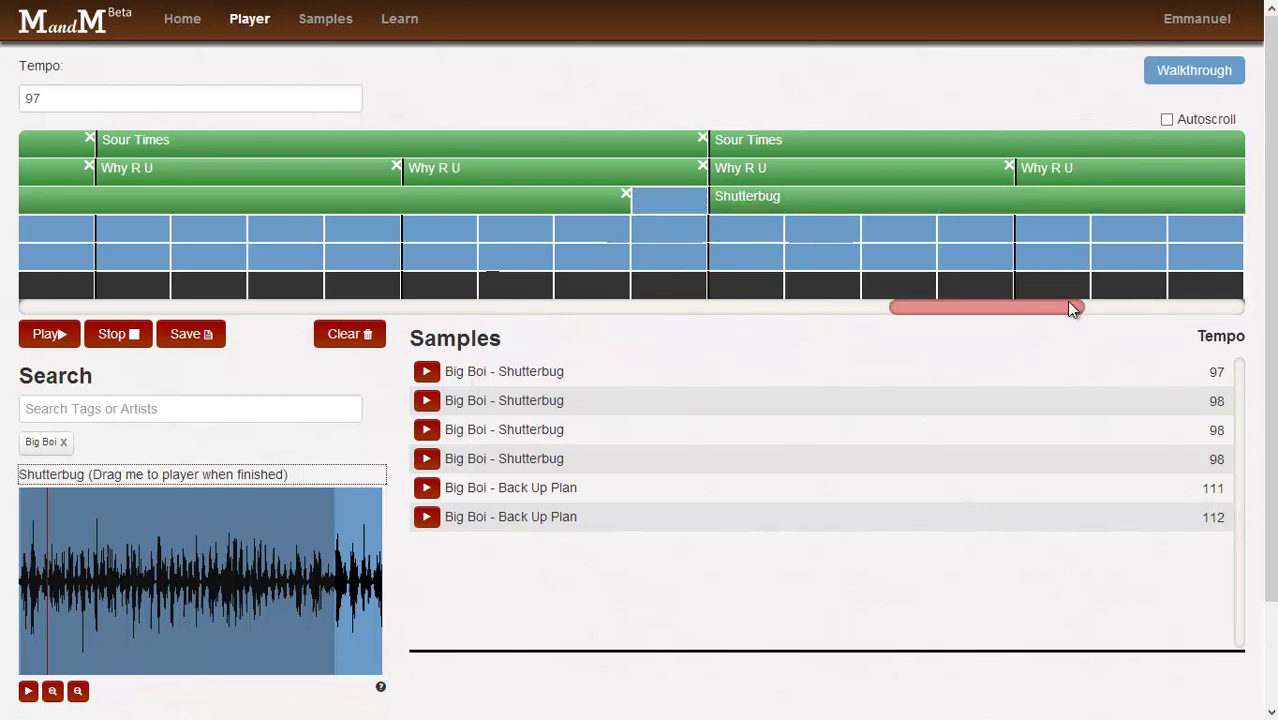
Step: Shift the newly placed Shutterbug clip by 1/8, check where it ends, and deselect it
{"action": "left_click", "coordinate": [751, 200]}
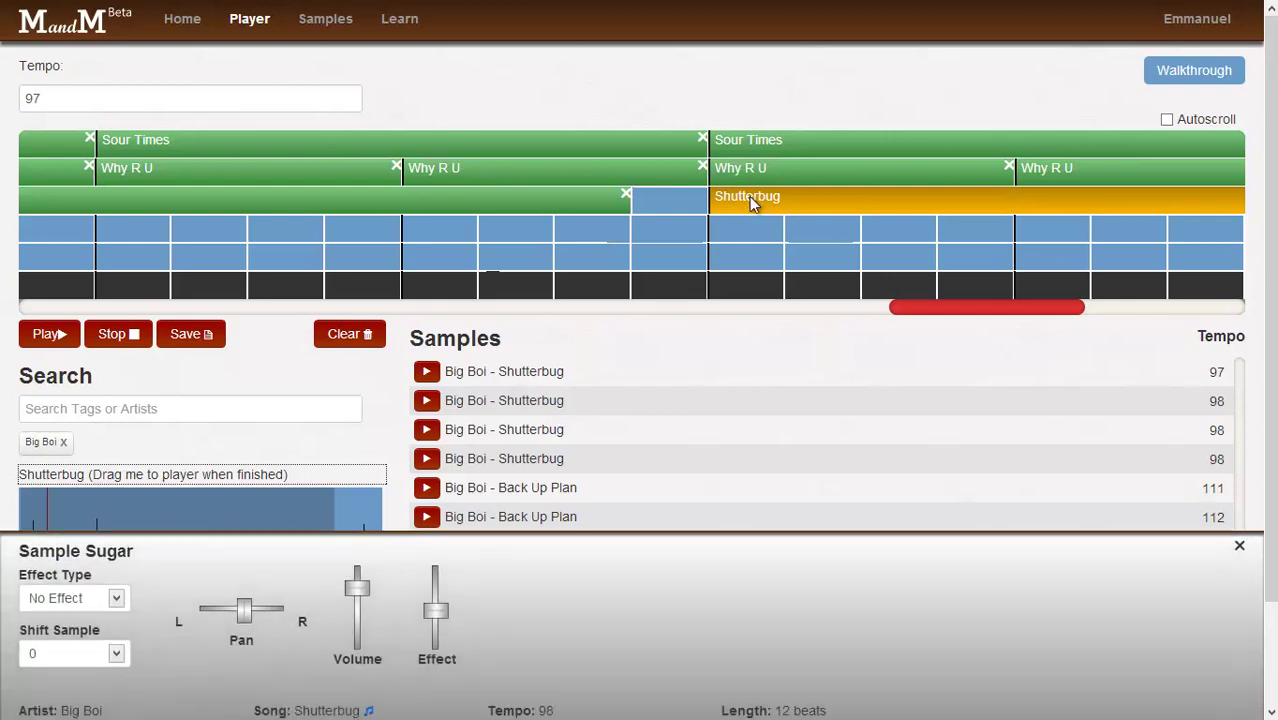
{"action": "left_click", "coordinate": [74, 655]}
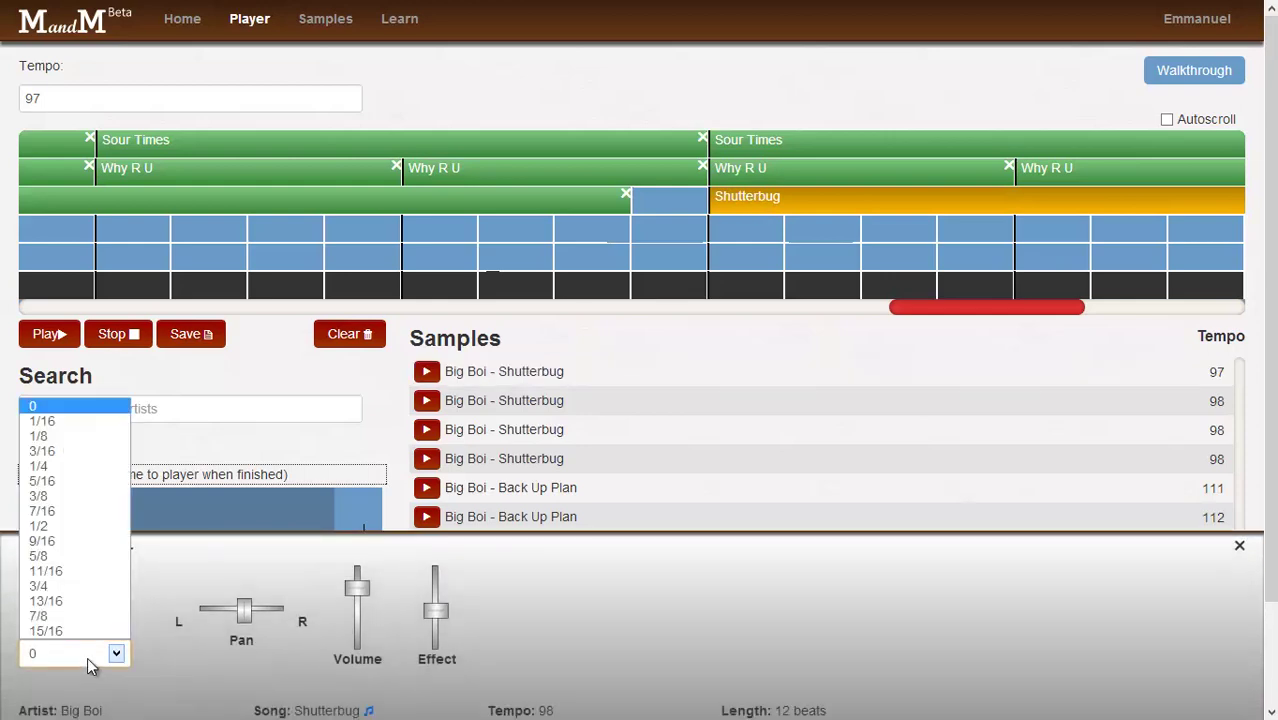
{"action": "left_click", "coordinate": [46, 441]}
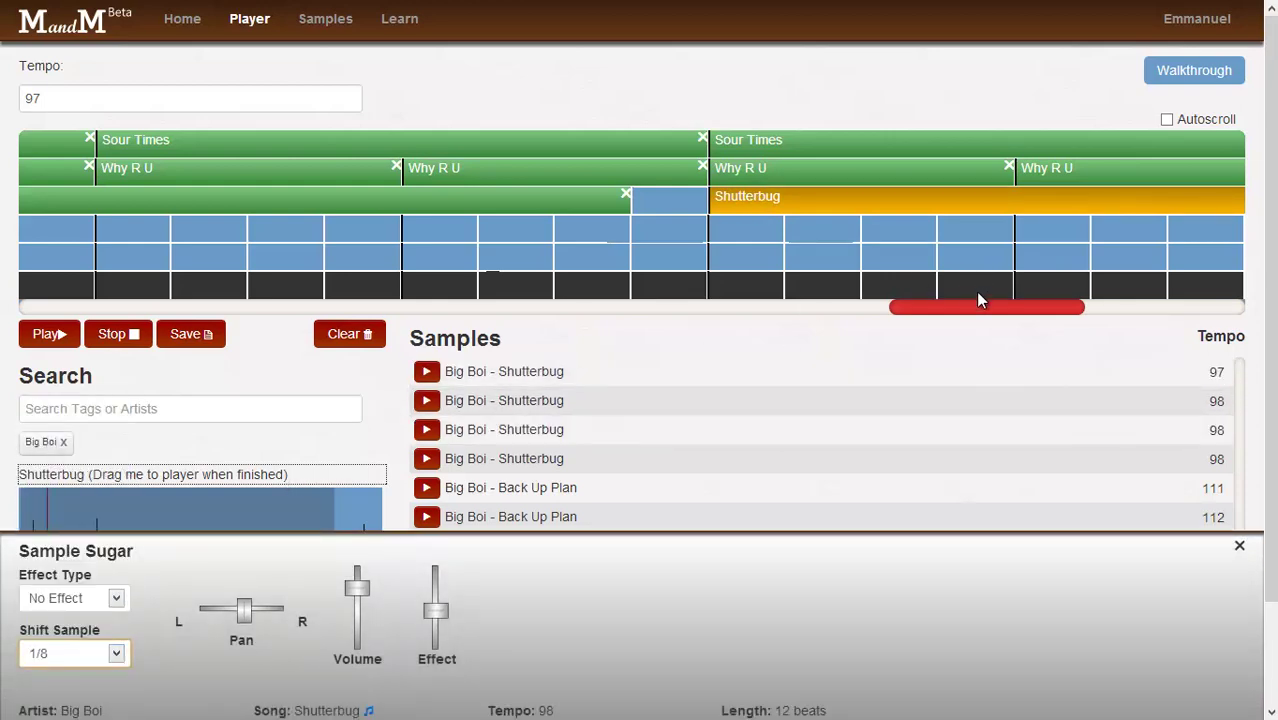
{"action": "left_click_drag", "start_coordinate": [981, 316], "coordinate": [1080, 316]}
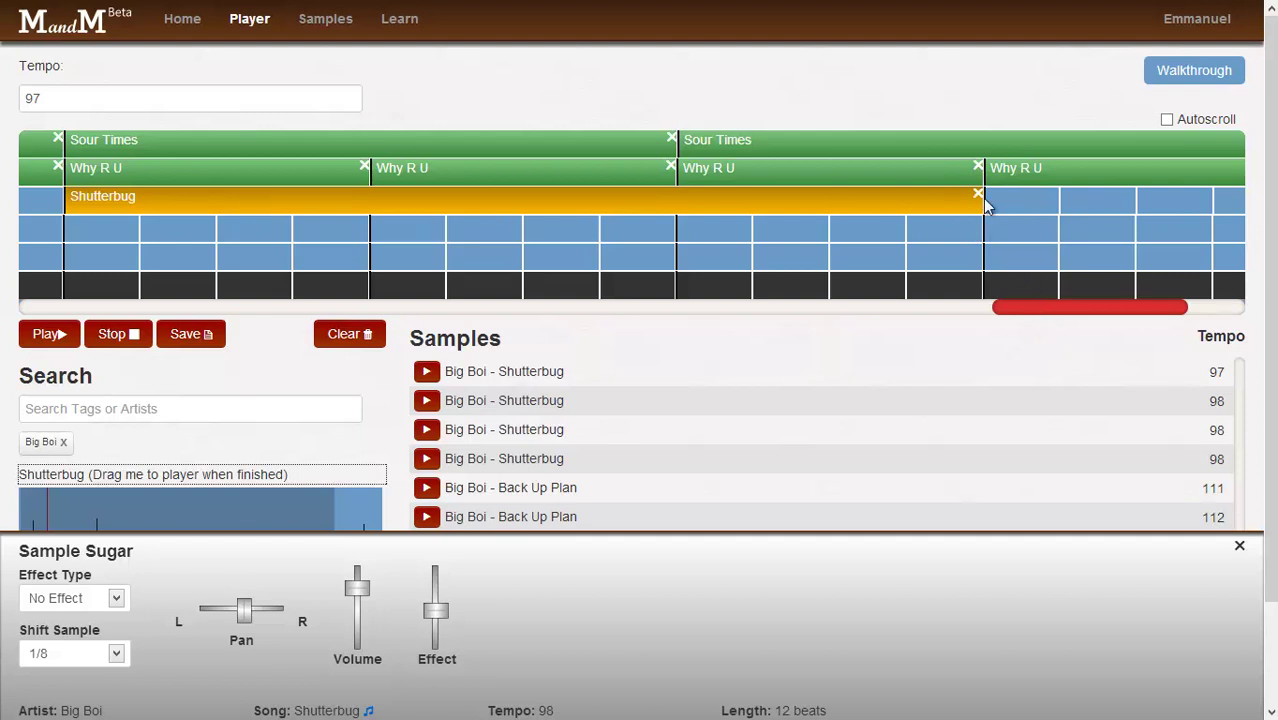
{"action": "left_click_drag", "start_coordinate": [1088, 311], "coordinate": [1111, 309]}
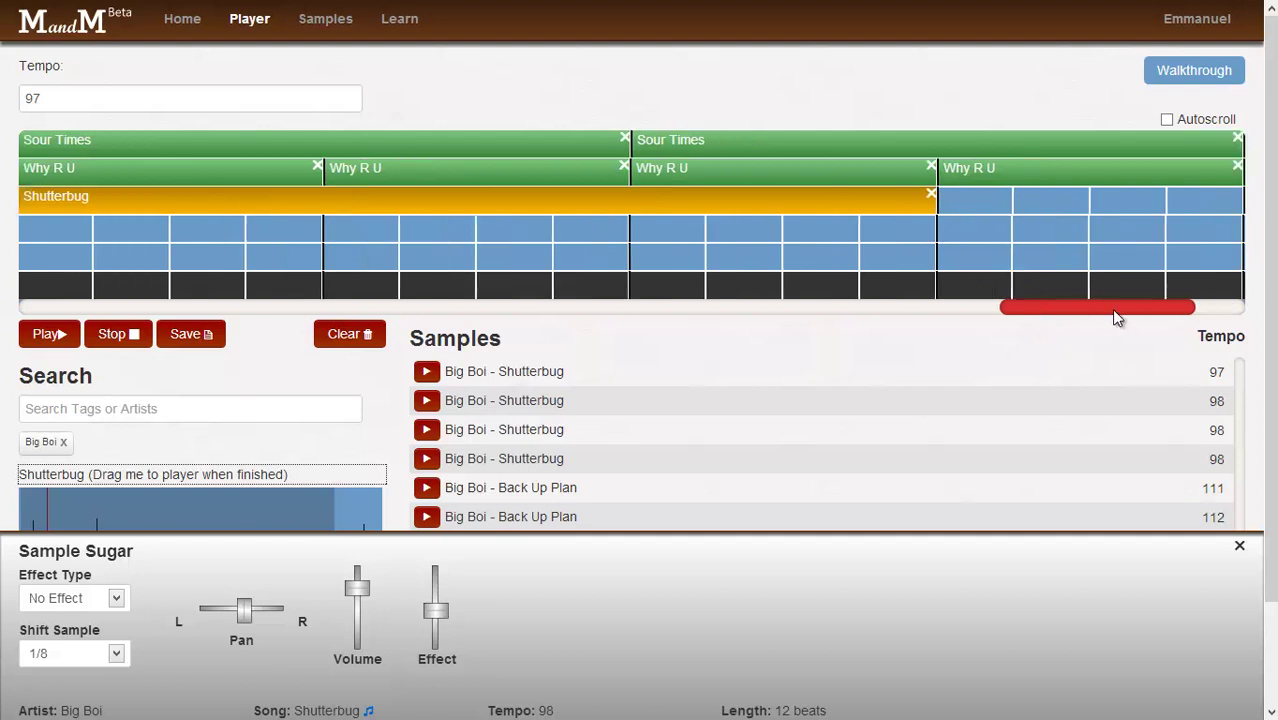
{"action": "left_click", "coordinate": [472, 213]}
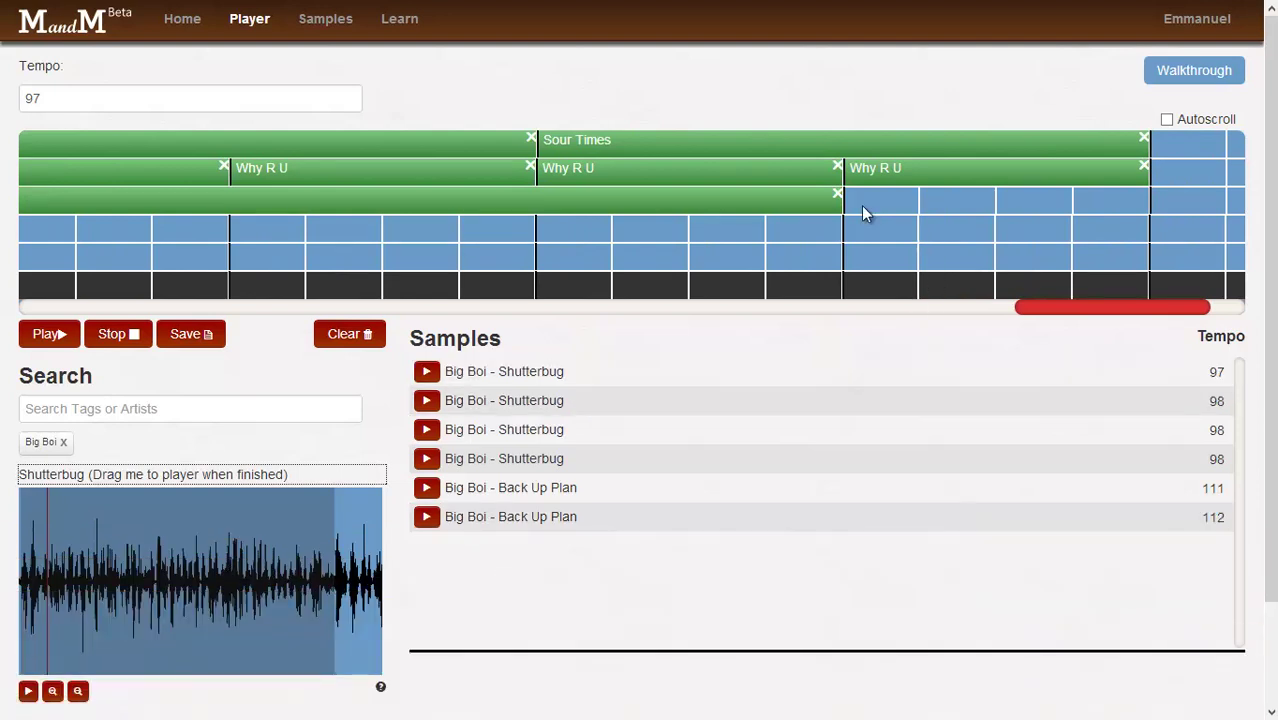
Step: Reselect only the Shutterbug waveform section from about 57% to 87% of its length and preview it
{"action": "left_click", "coordinate": [249, 590]}
{"action": "left_click", "coordinate": [28, 691]}
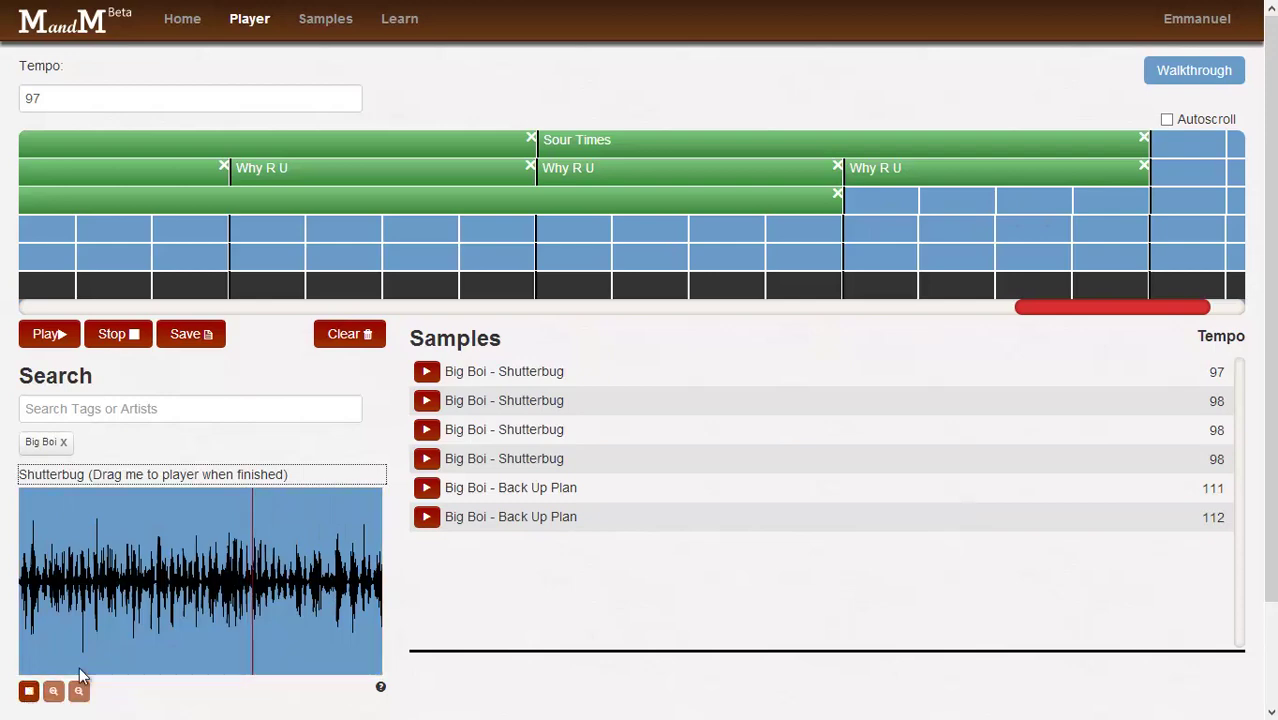
{"action": "left_click", "coordinate": [226, 568]}
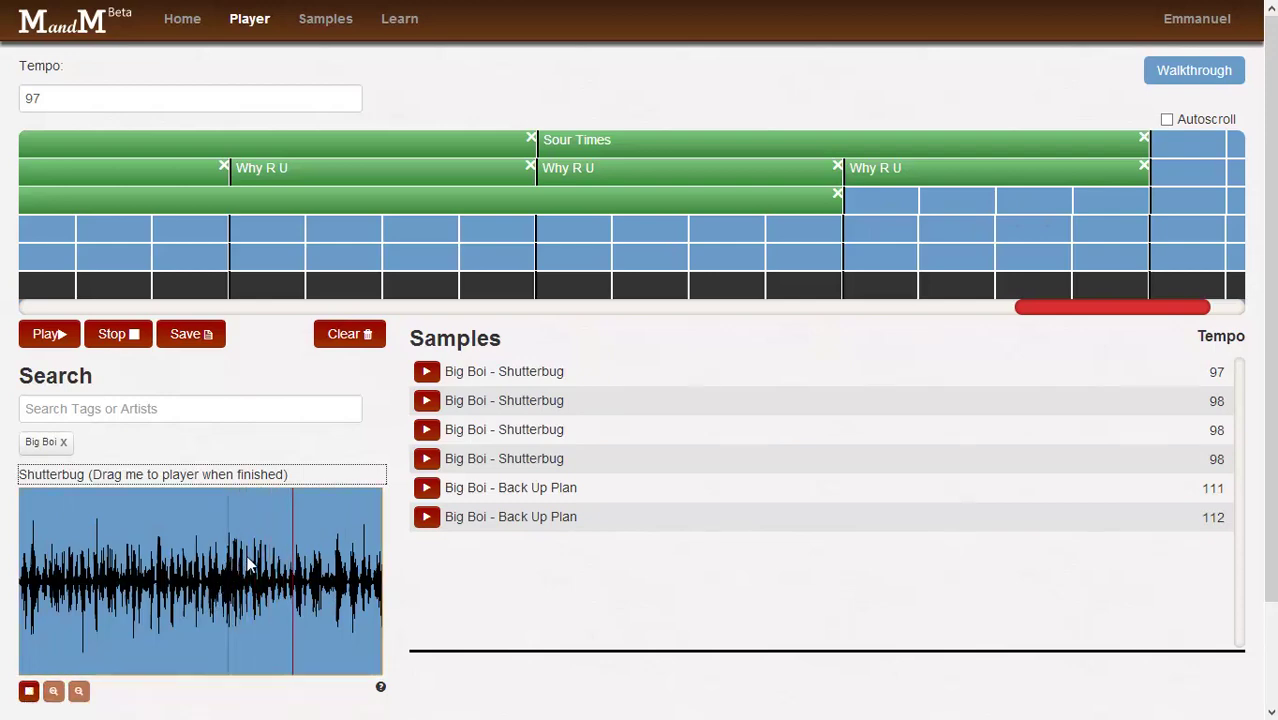
{"action": "left_click_drag", "start_coordinate": [229, 566], "coordinate": [336, 563]}
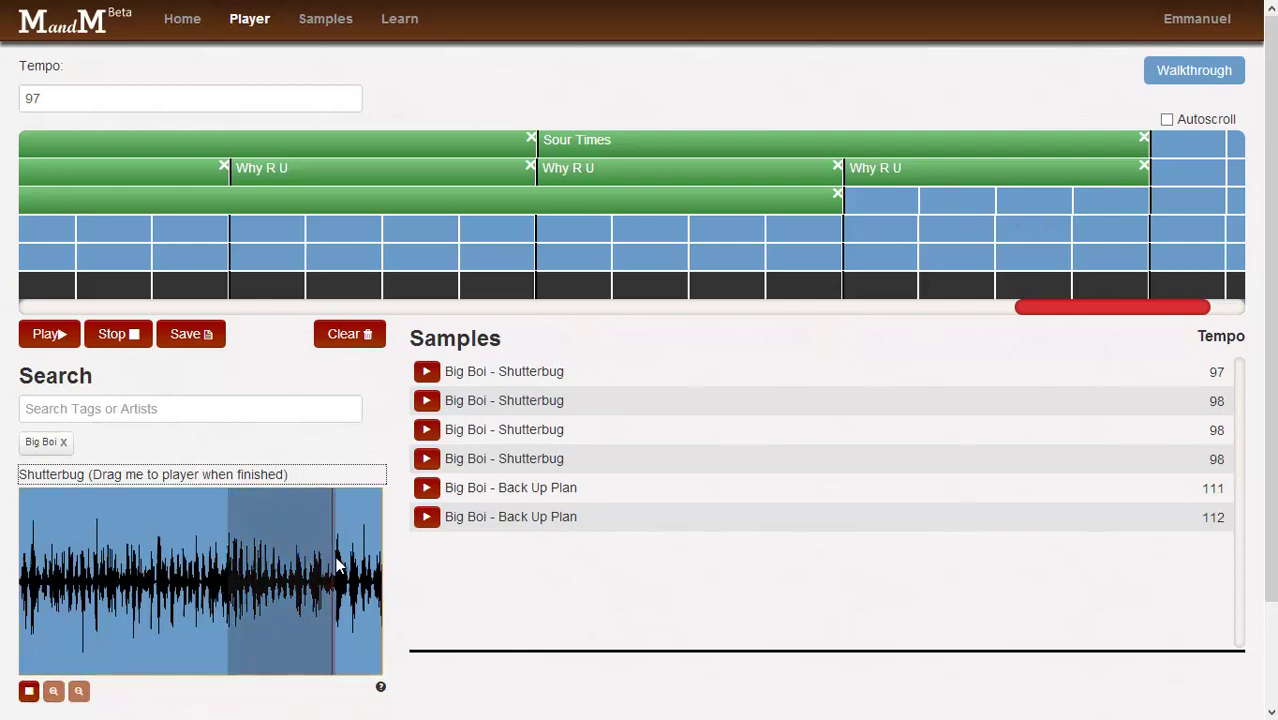
{"action": "left_click", "coordinate": [24, 694]}
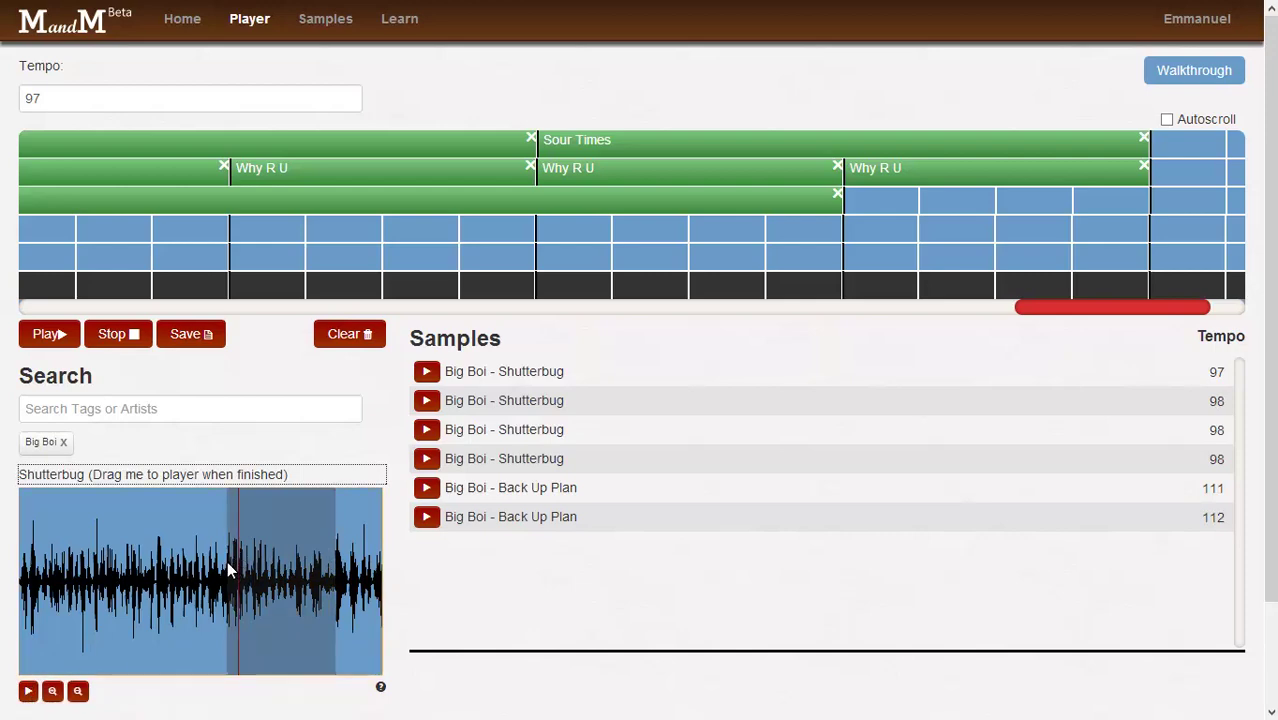
{"action": "left_click_drag", "start_coordinate": [225, 563], "coordinate": [230, 565]}
{"action": "left_click", "coordinate": [28, 691]}
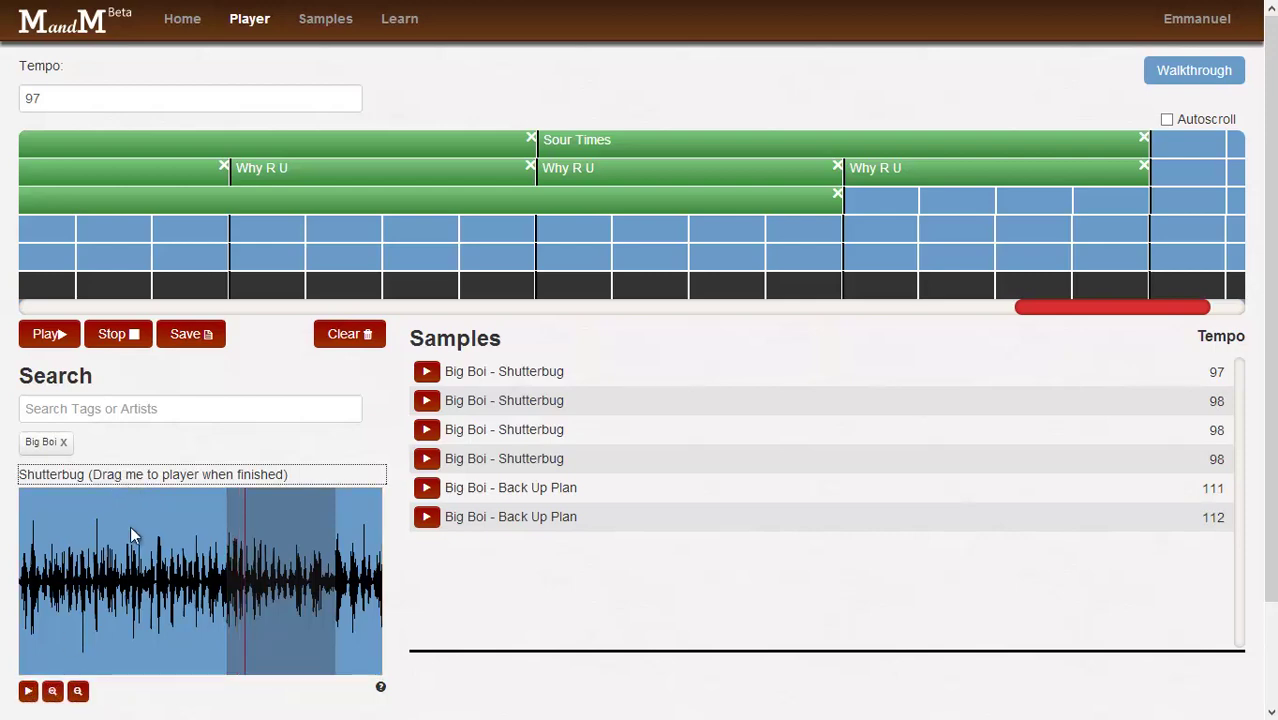
Step: Place the short Shutterbug section directly after the 12-beat Shutterbug clip on the third track and shift it by 1/4
{"action": "left_click_drag", "start_coordinate": [150, 476], "coordinate": [868, 214]}
{"action": "left_click", "coordinate": [870, 214]}
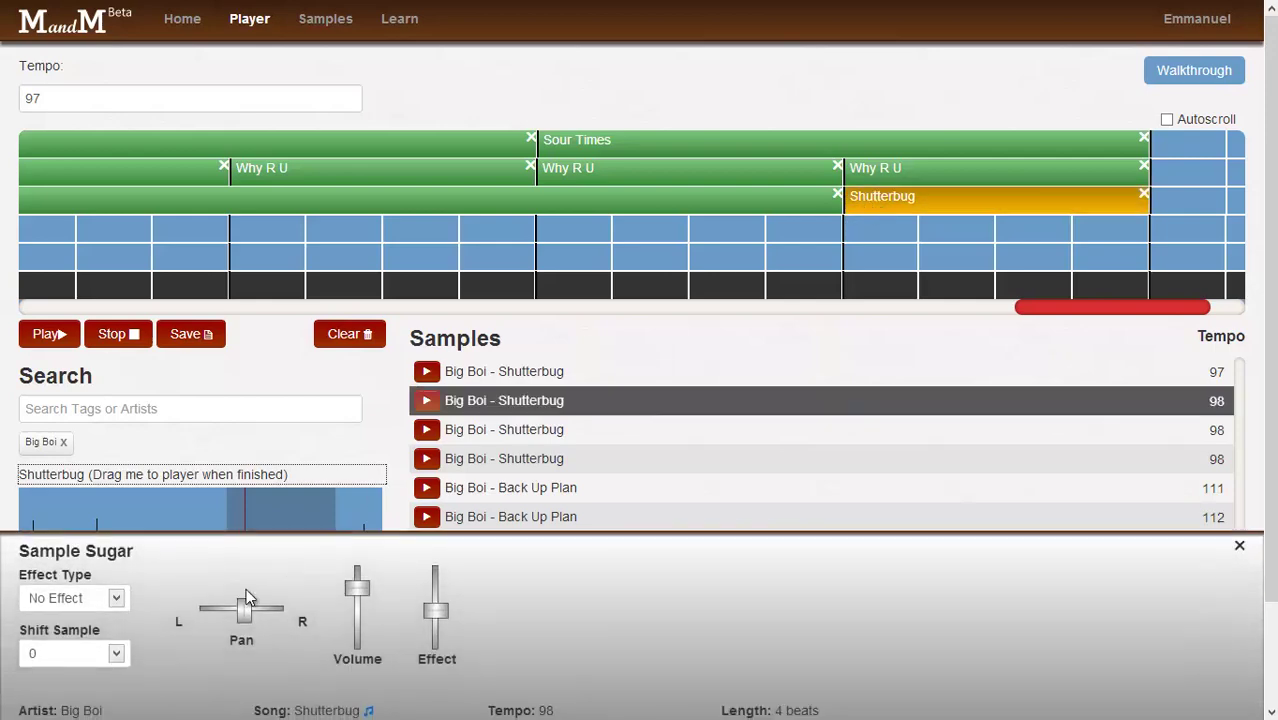
{"action": "left_click", "coordinate": [90, 653]}
{"action": "left_click", "coordinate": [74, 467]}
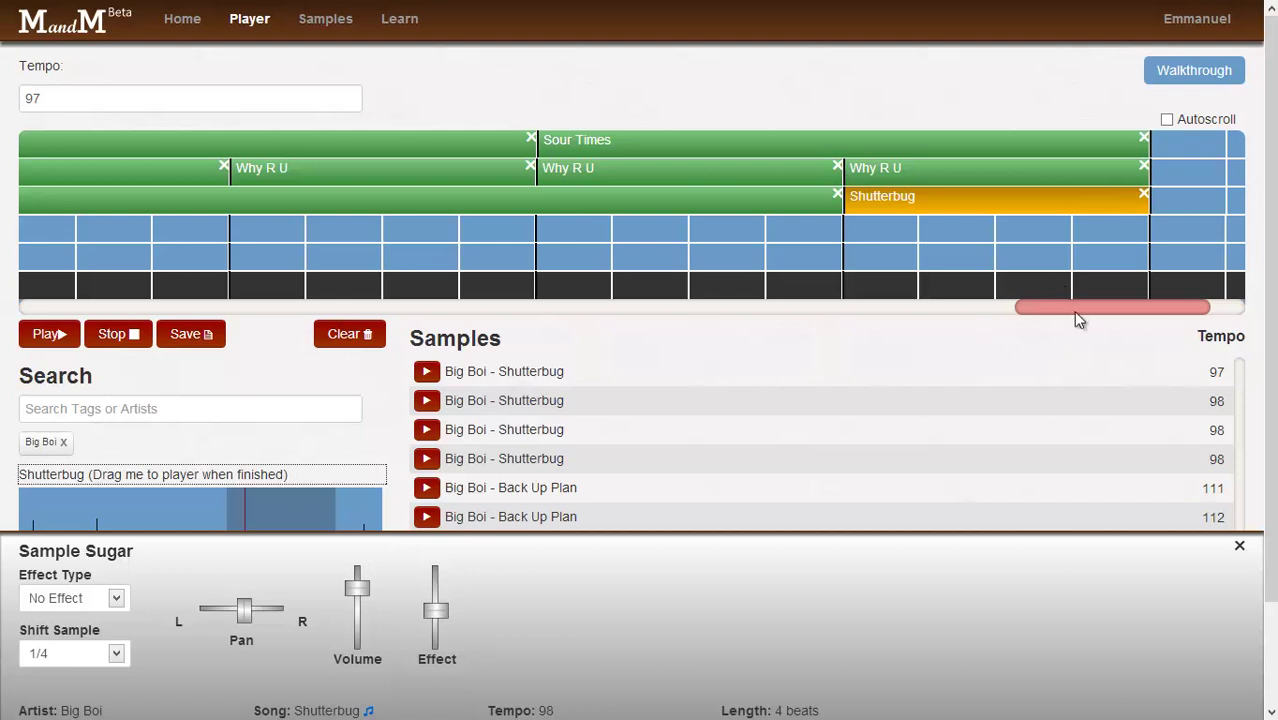
Step: Play the arrangement briefly from the second beat of the 12-beat Shutterbug clip and stop it
{"action": "left_click_drag", "start_coordinate": [1079, 316], "coordinate": [1056, 312]}
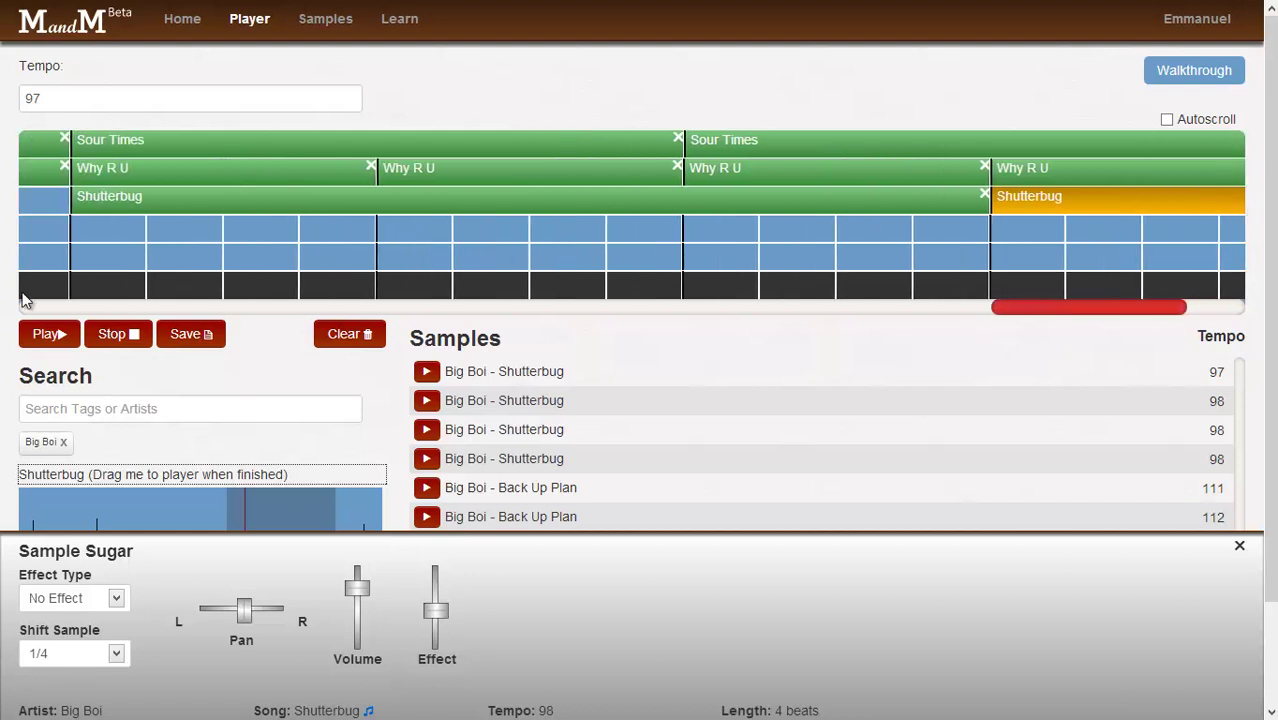
{"action": "left_click_drag", "start_coordinate": [991, 311], "coordinate": [966, 311]}
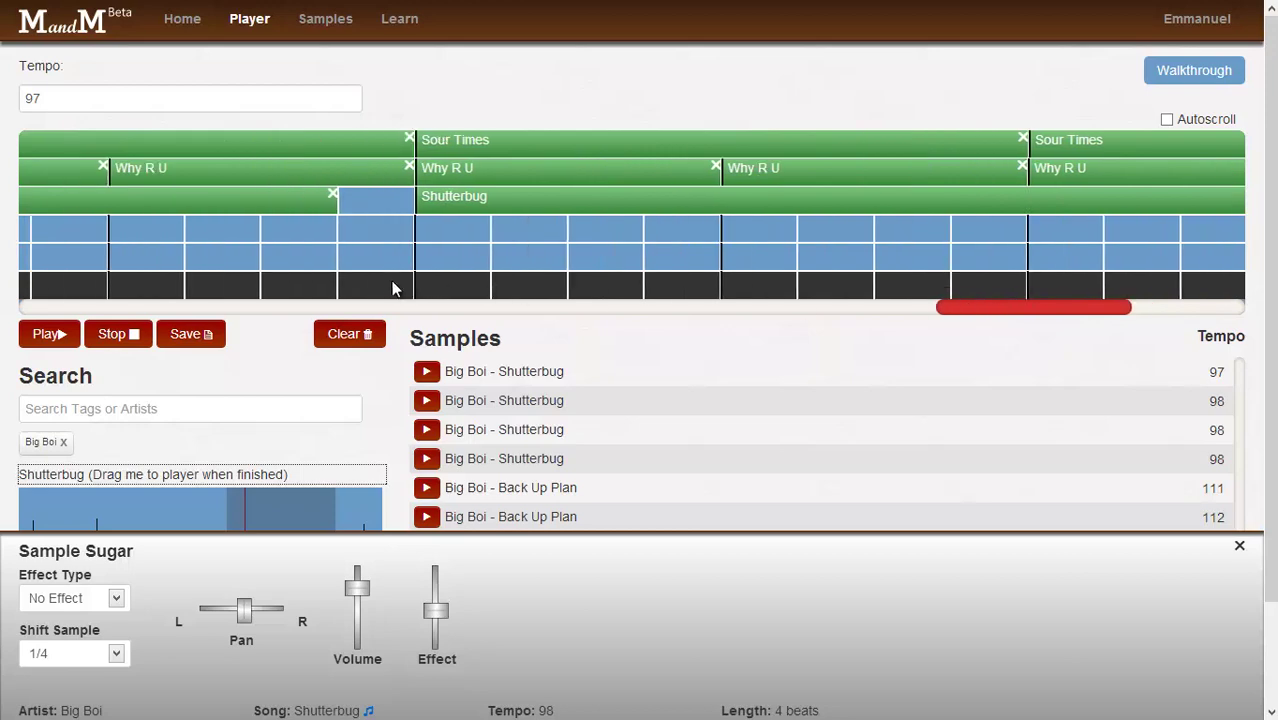
{"action": "left_click", "coordinate": [384, 284]}
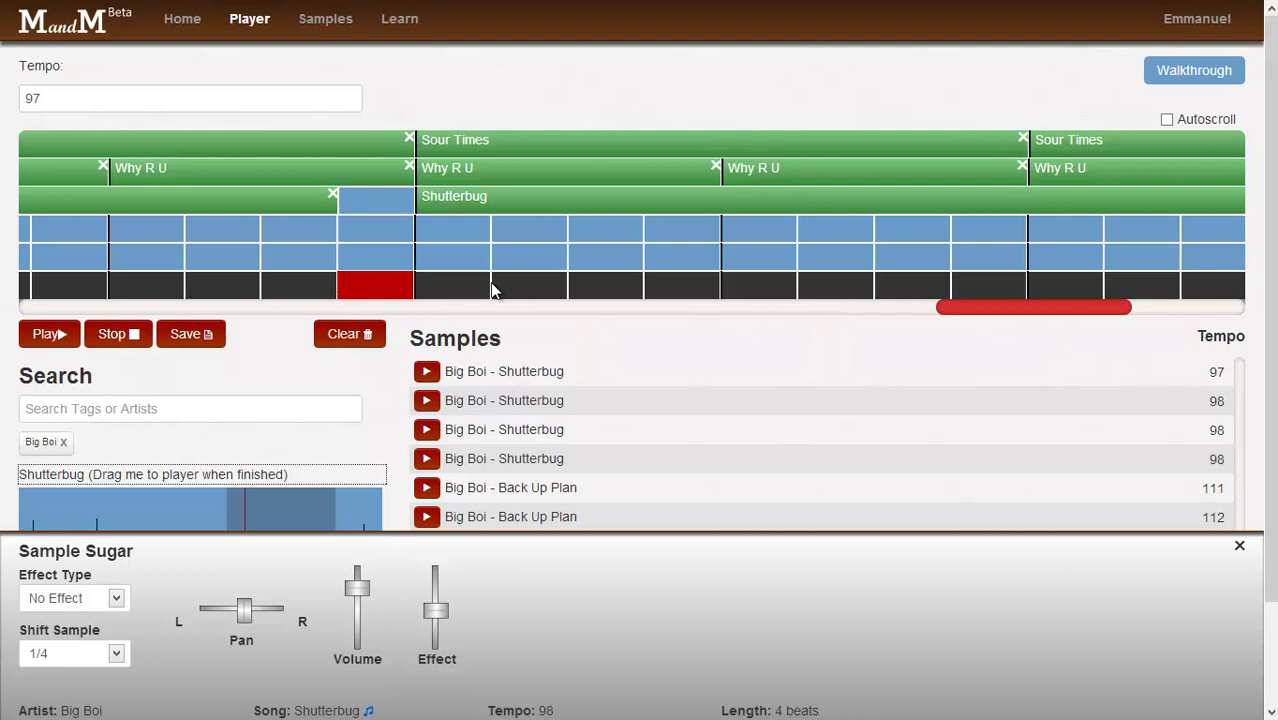
{"action": "left_click", "coordinate": [730, 287]}
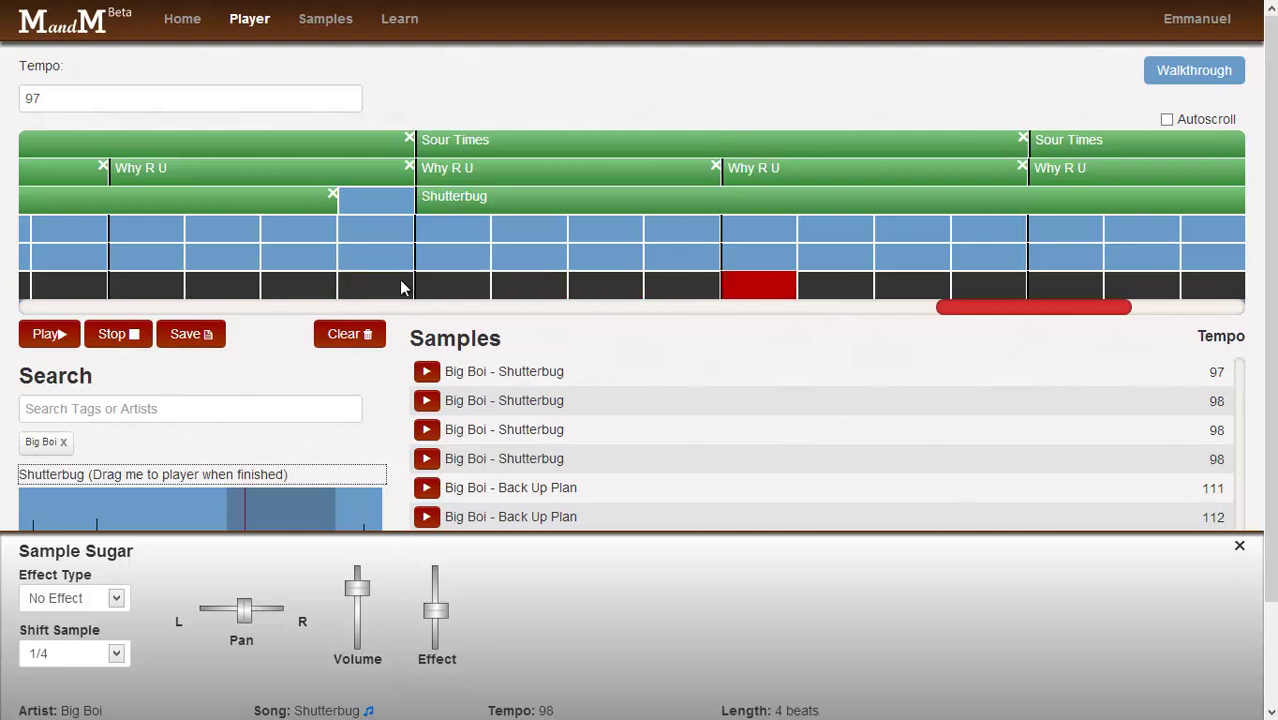
{"action": "left_click", "coordinate": [370, 287]}
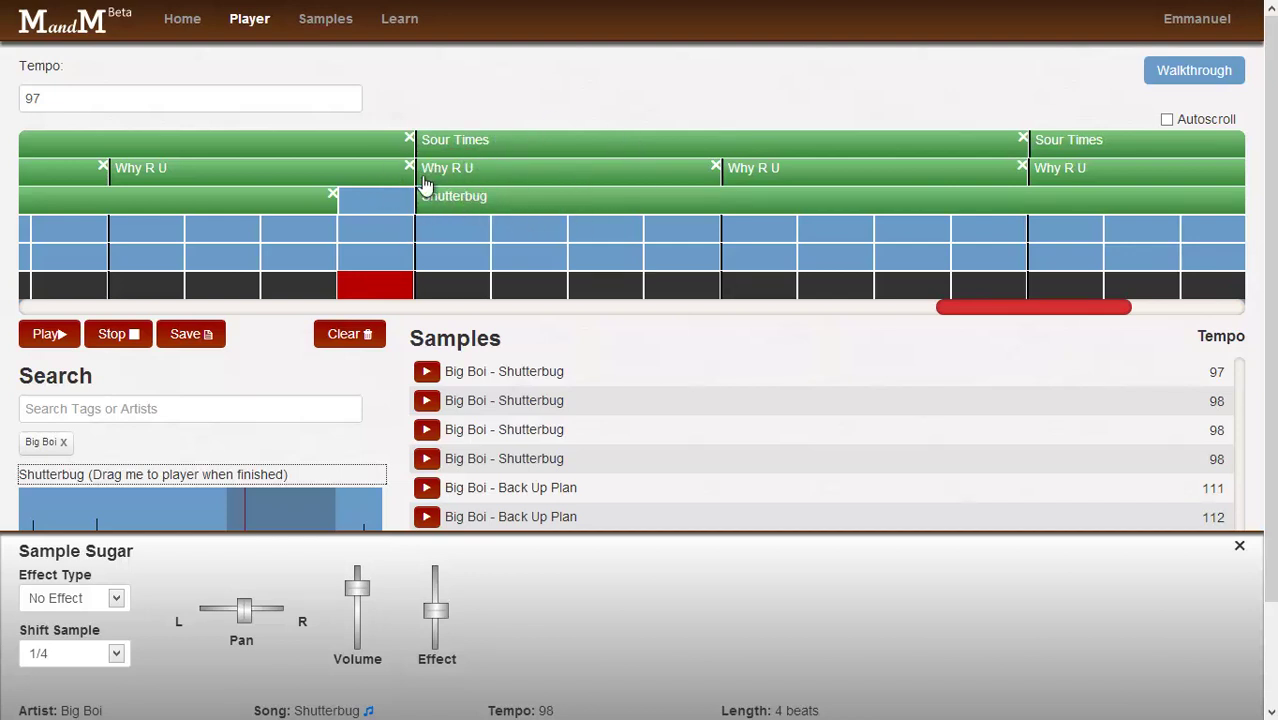
{"action": "left_click", "coordinate": [527, 290]}
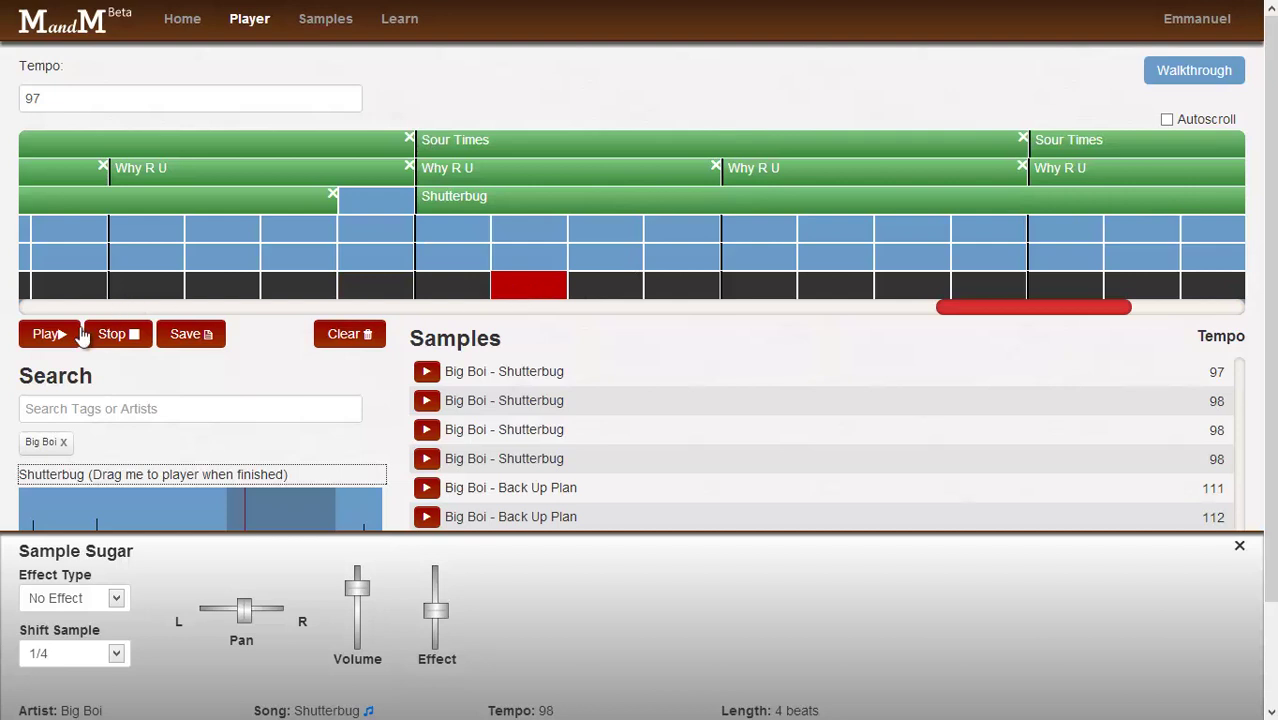
{"action": "left_click", "coordinate": [45, 336]}
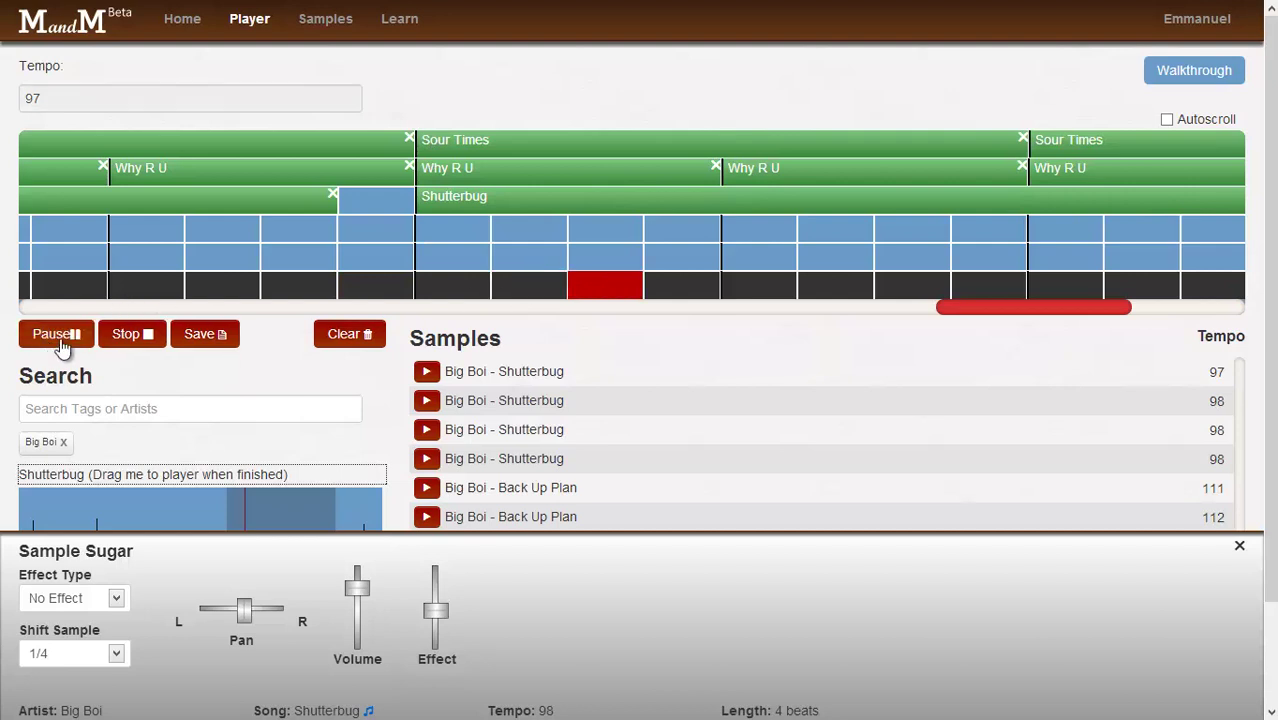
{"action": "left_click", "coordinate": [137, 340]}
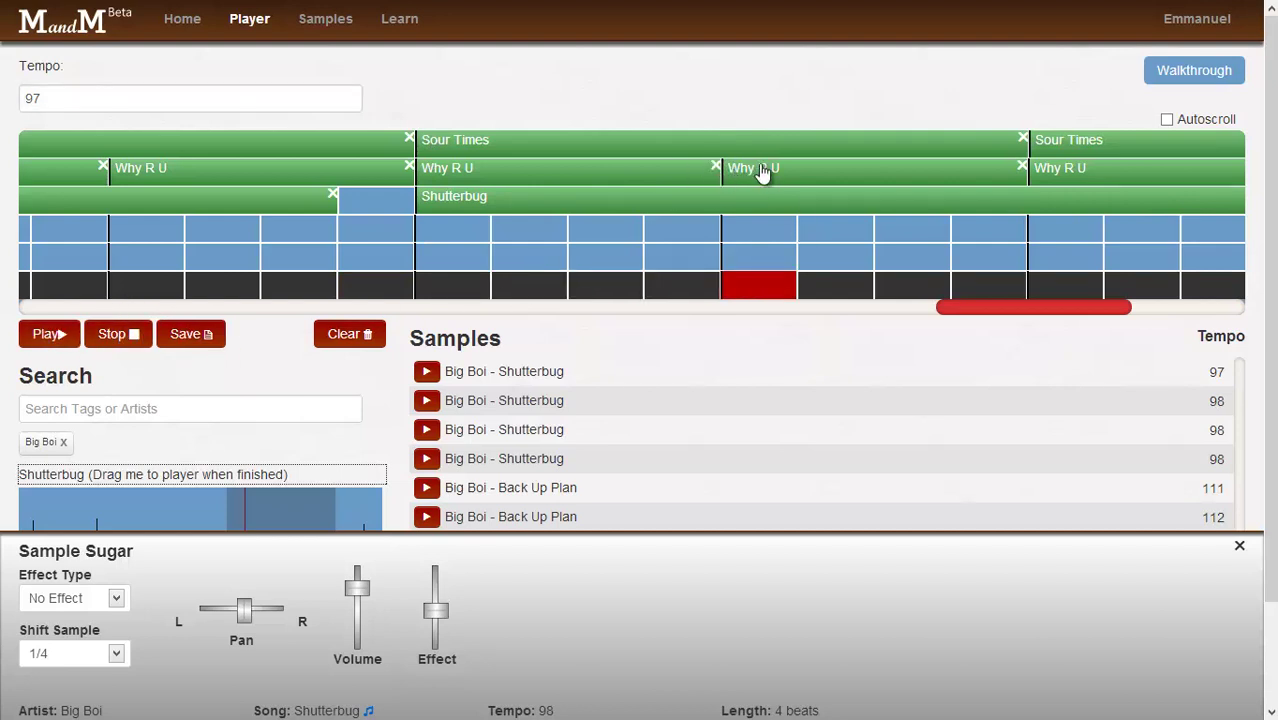
Step: Play the arrangement from the empty beat before the 12-beat Shutterbug clip through the end of the last clips, and pause
{"action": "left_click", "coordinate": [358, 288]}
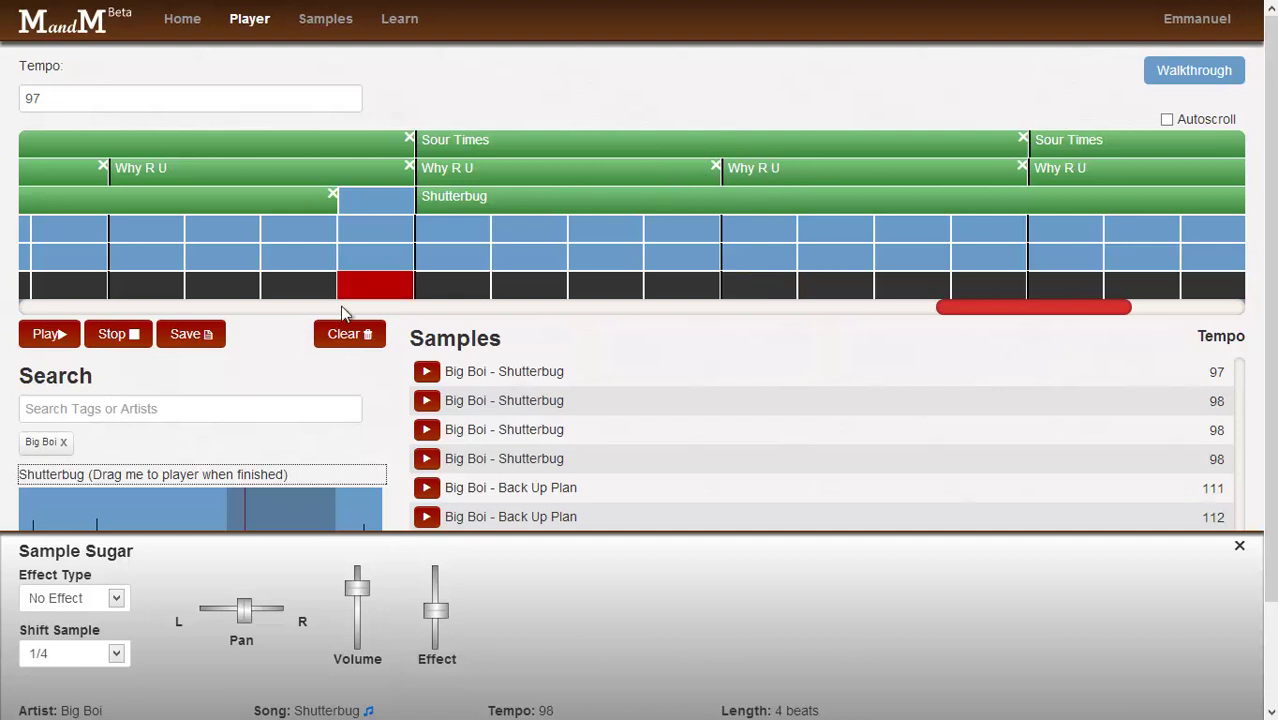
{"action": "left_click", "coordinate": [50, 334]}
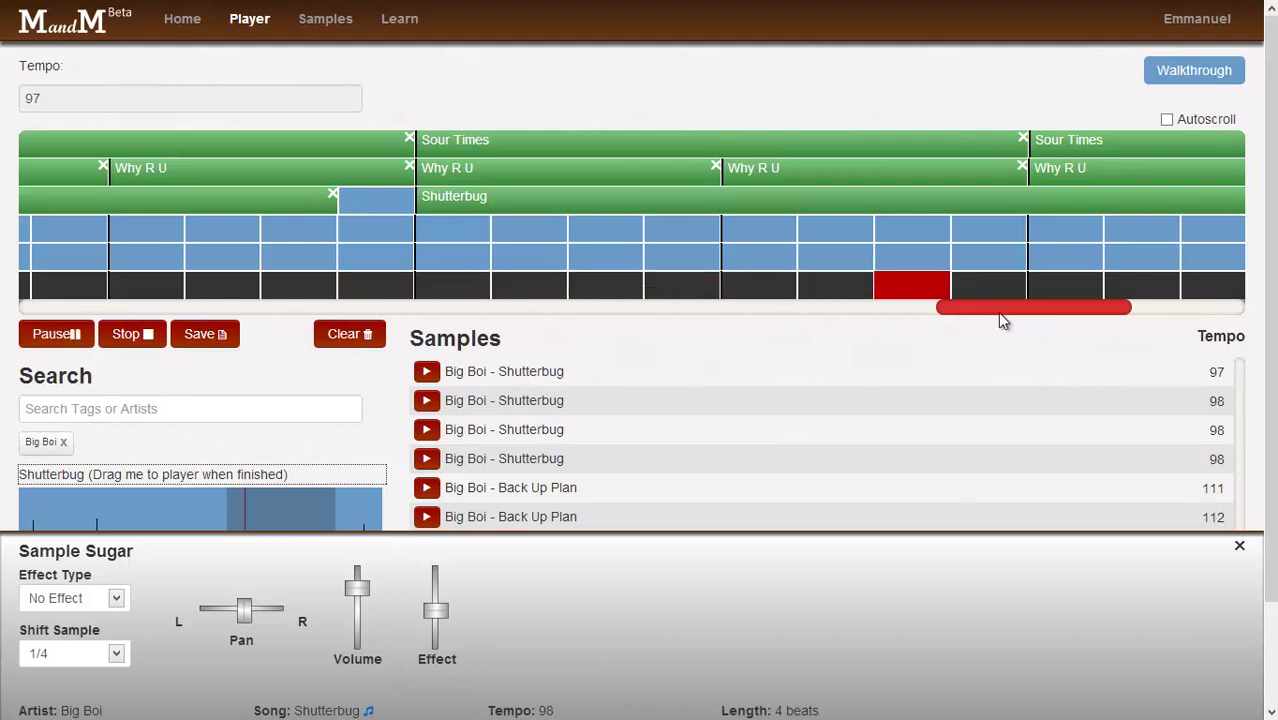
{"action": "left_click_drag", "start_coordinate": [1030, 305], "coordinate": [1104, 306]}
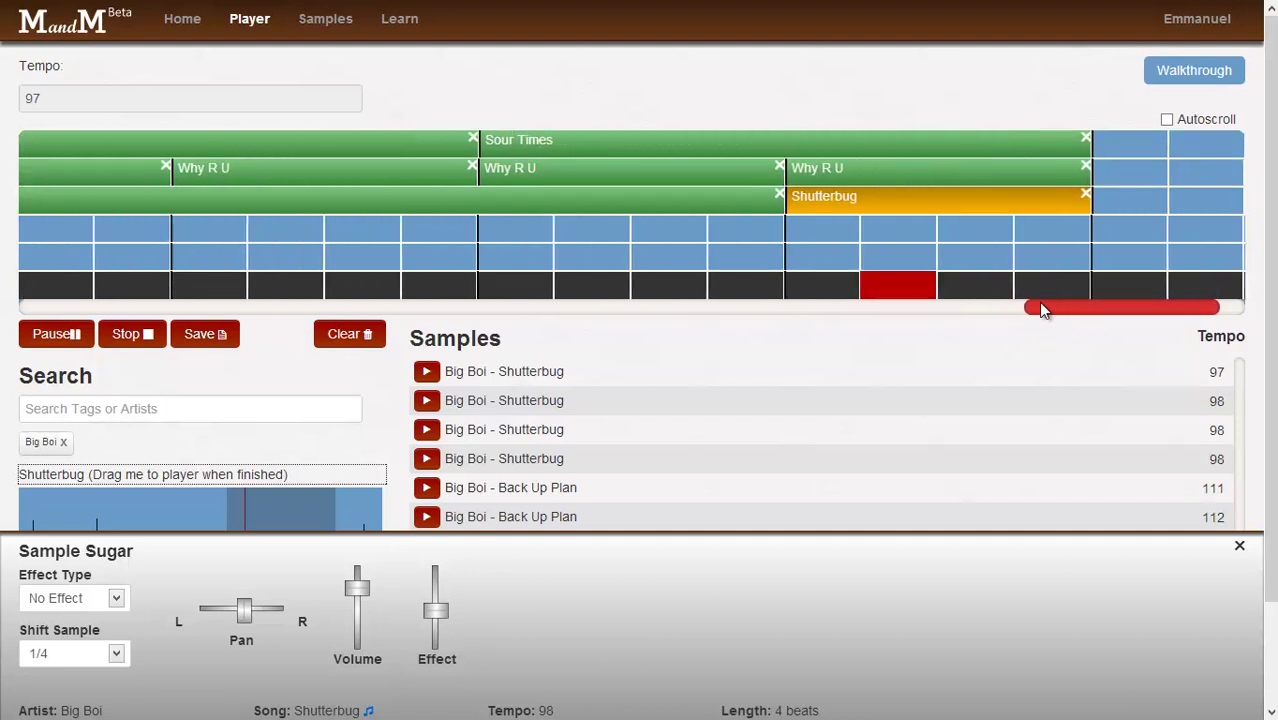
{"action": "left_click", "coordinate": [56, 333]}
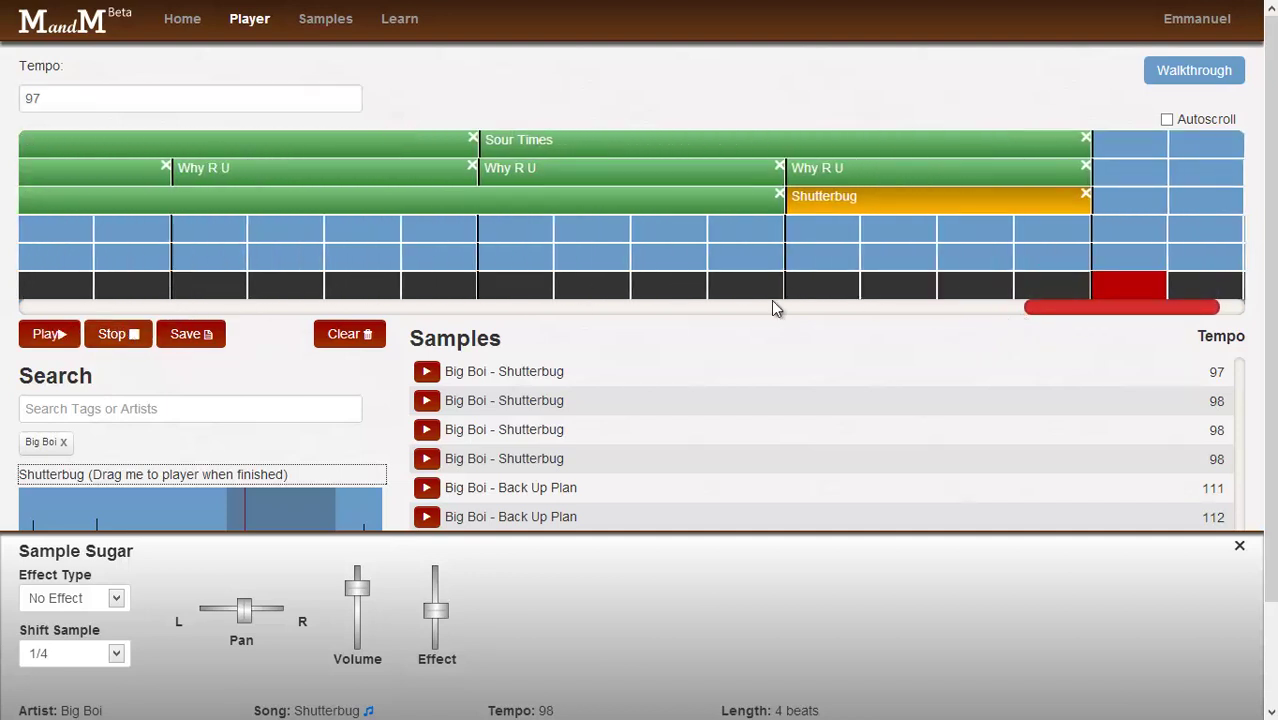
Step: Copy the last Sour Times and Why R U clips directly after themselves on the first and second tracks
{"action": "left_click_drag", "start_coordinate": [1117, 304], "coordinate": [1135, 308]}
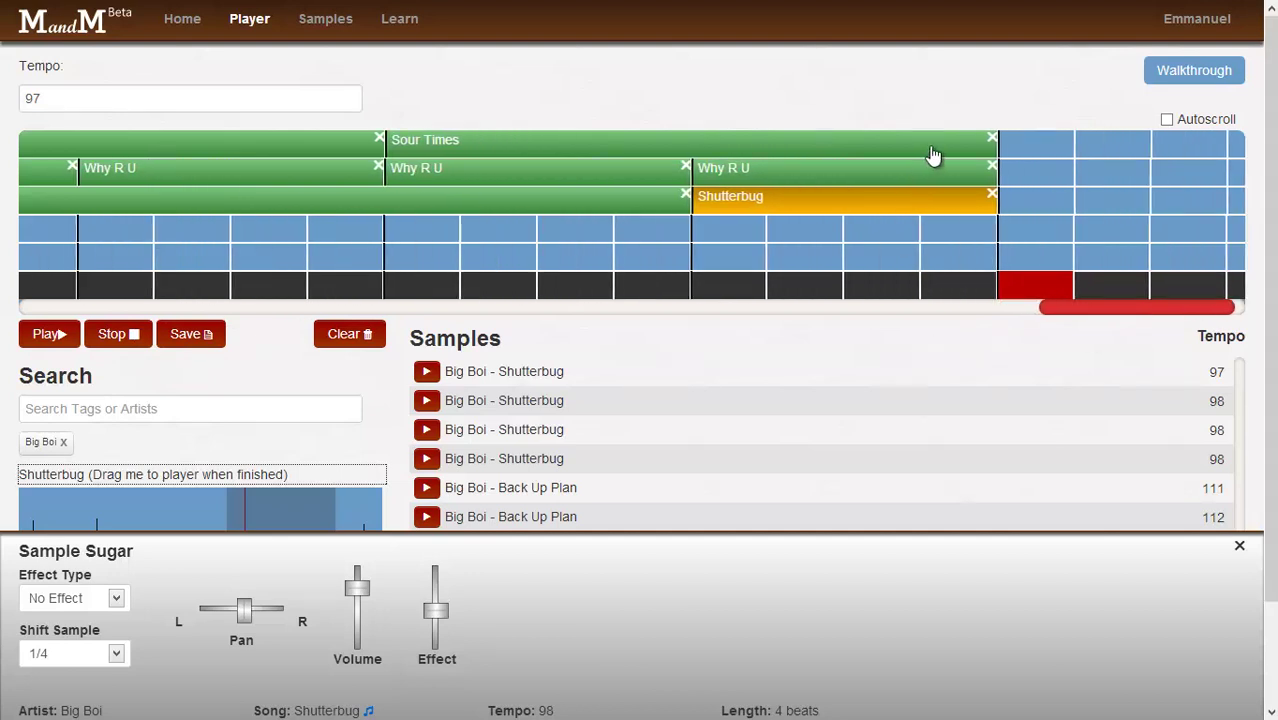
{"action": "left_click_drag", "start_coordinate": [931, 152], "coordinate": [1053, 184]}
{"action": "left_click_drag", "start_coordinate": [930, 182], "coordinate": [1052, 278]}
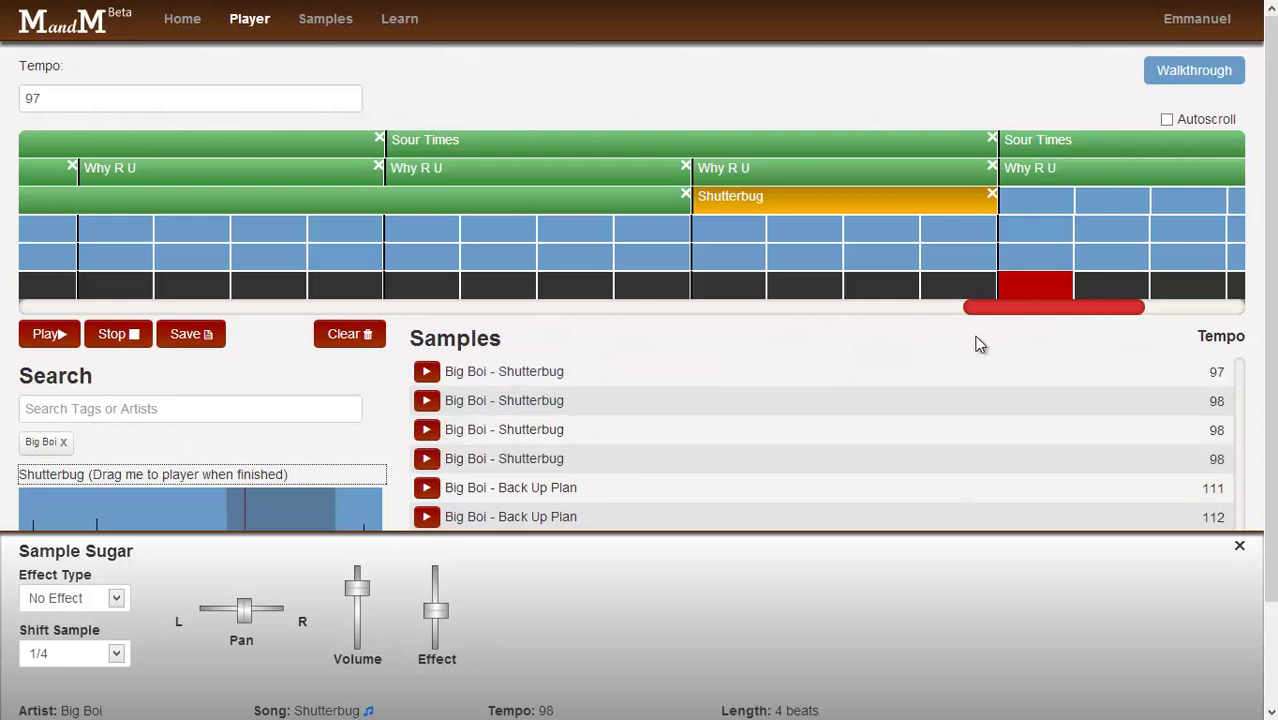
Step: Place the fourth Shutterbug sample after the 4-beat Shutterbug clip and extend the tracks above with one more Sour Times and three more Why R U clips
{"action": "left_click_drag", "start_coordinate": [999, 300], "coordinate": [1056, 305]}
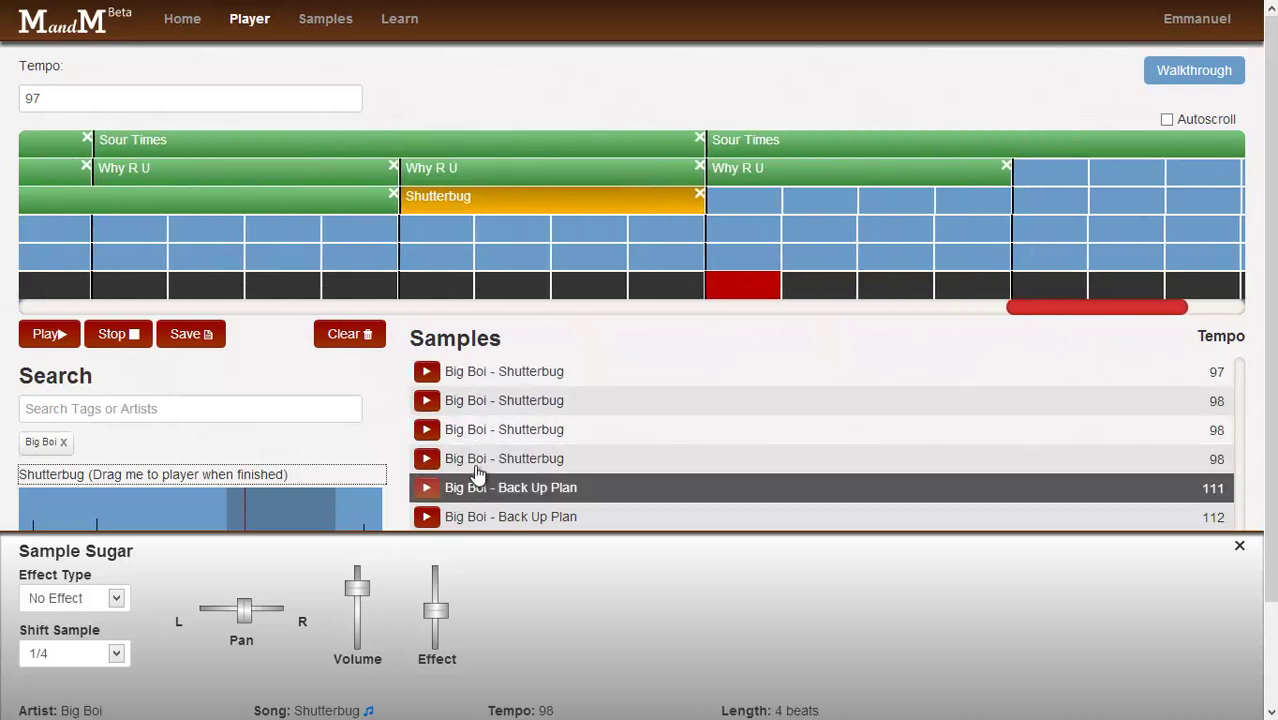
{"action": "left_click_drag", "start_coordinate": [474, 463], "coordinate": [729, 209]}
{"action": "left_click_drag", "start_coordinate": [1047, 306], "coordinate": [1120, 308]}
{"action": "left_click_drag", "start_coordinate": [383, 147], "coordinate": [599, 153]}
{"action": "left_click_drag", "start_coordinate": [380, 175], "coordinate": [998, 240]}
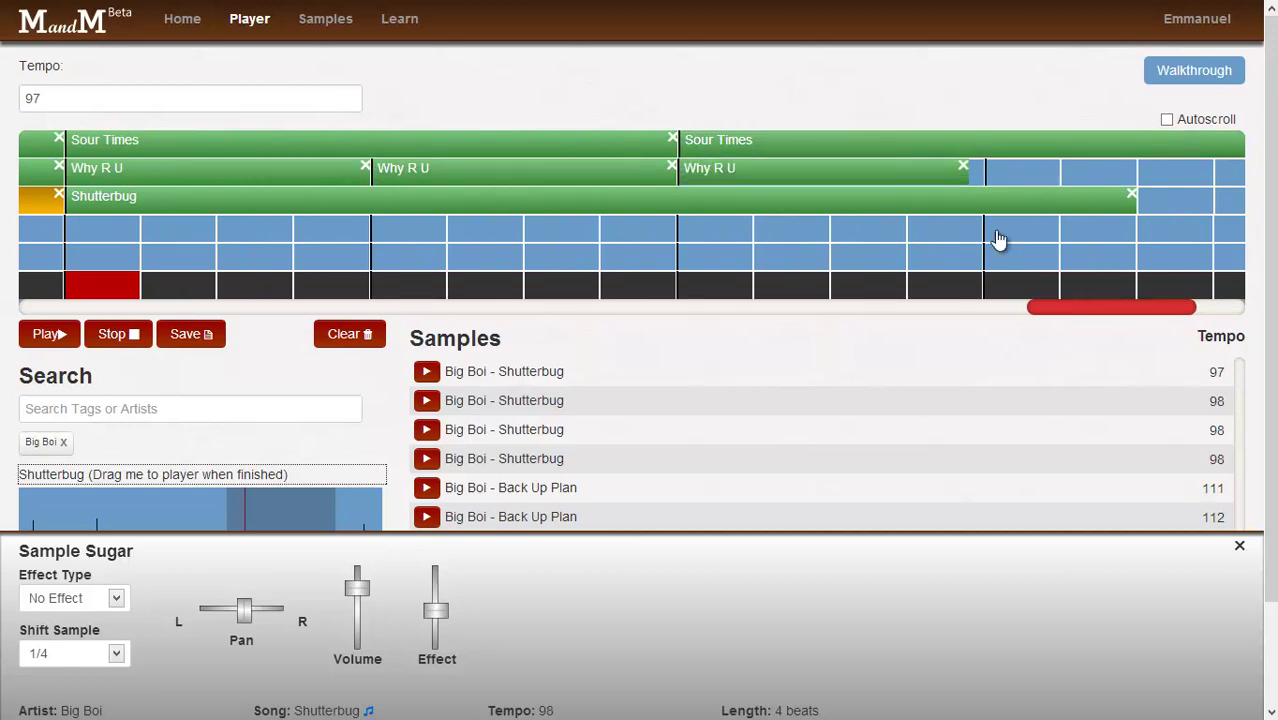
{"action": "left_click_drag", "start_coordinate": [962, 182], "coordinate": [1184, 308]}
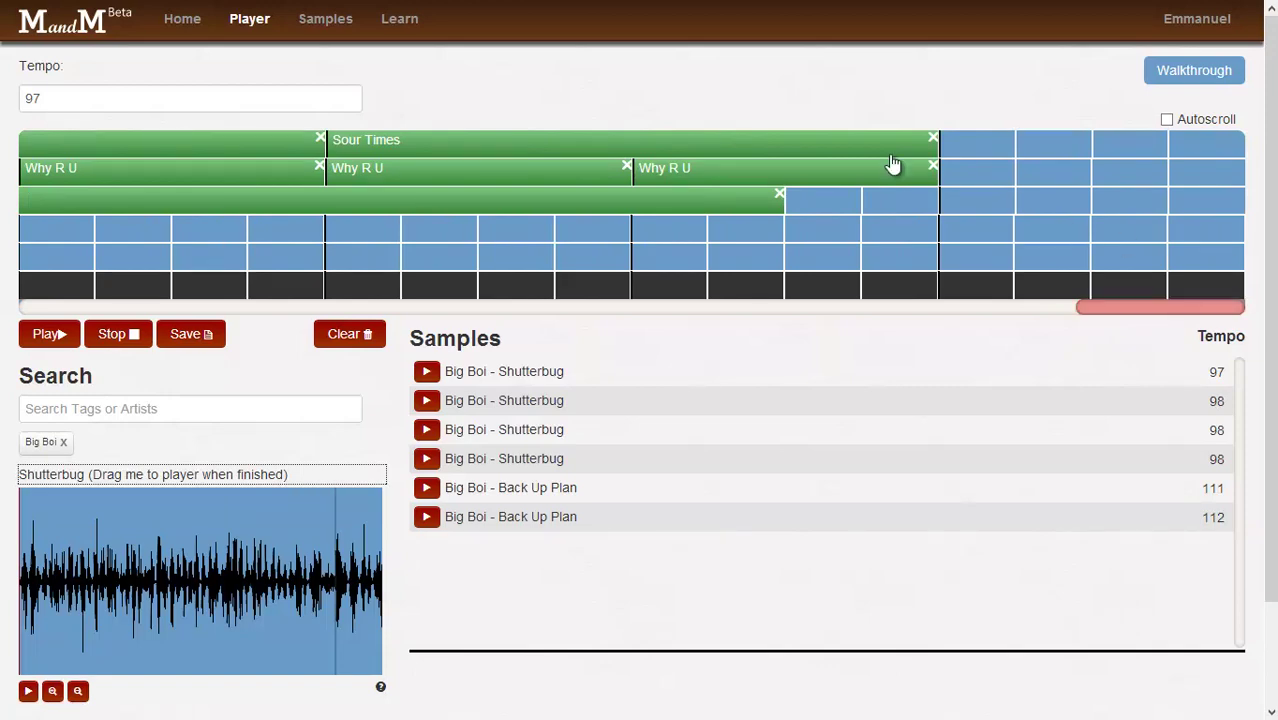
Step: Shift the 14-beat Shutterbug clip on the third track by 1/8
{"action": "left_click", "coordinate": [528, 205]}
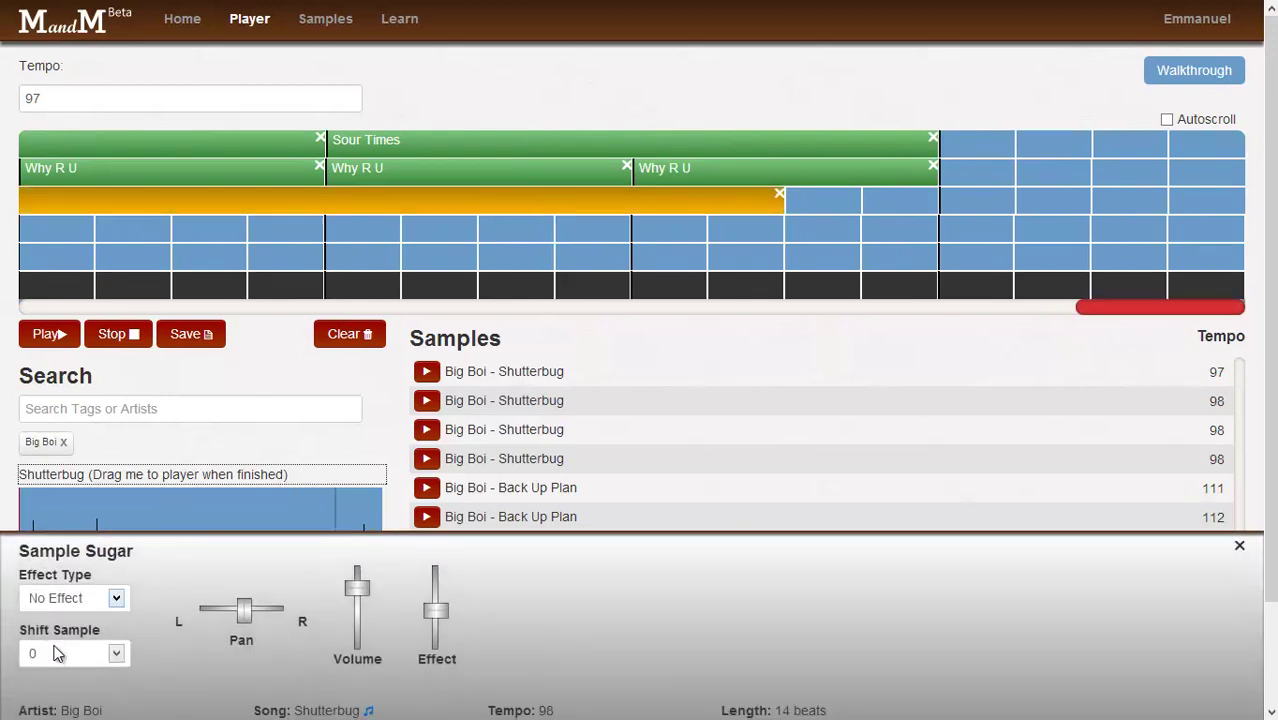
{"action": "left_click", "coordinate": [58, 654]}
{"action": "left_click", "coordinate": [45, 435]}
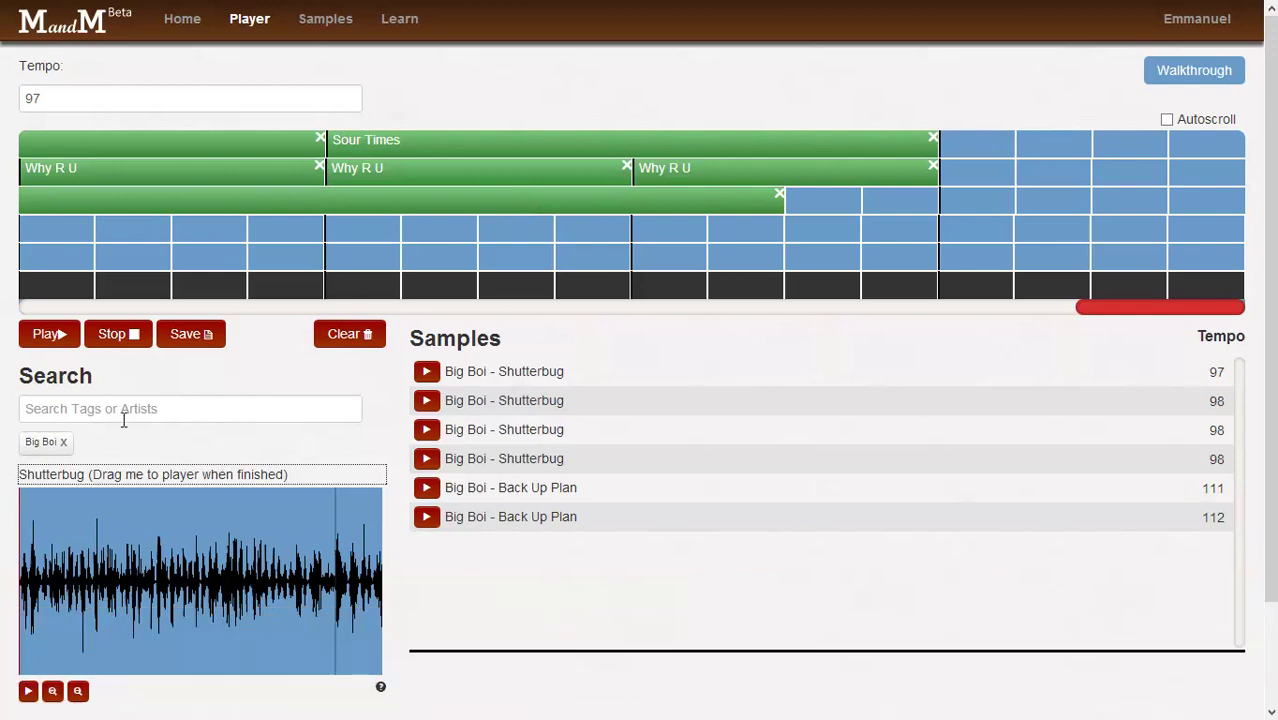
Step: Filter the samples by Q-Tip instead of Big Boi and preview the Breathe and Stop samples
{"action": "left_click", "coordinate": [66, 442]}
{"action": "left_click", "coordinate": [95, 408]}
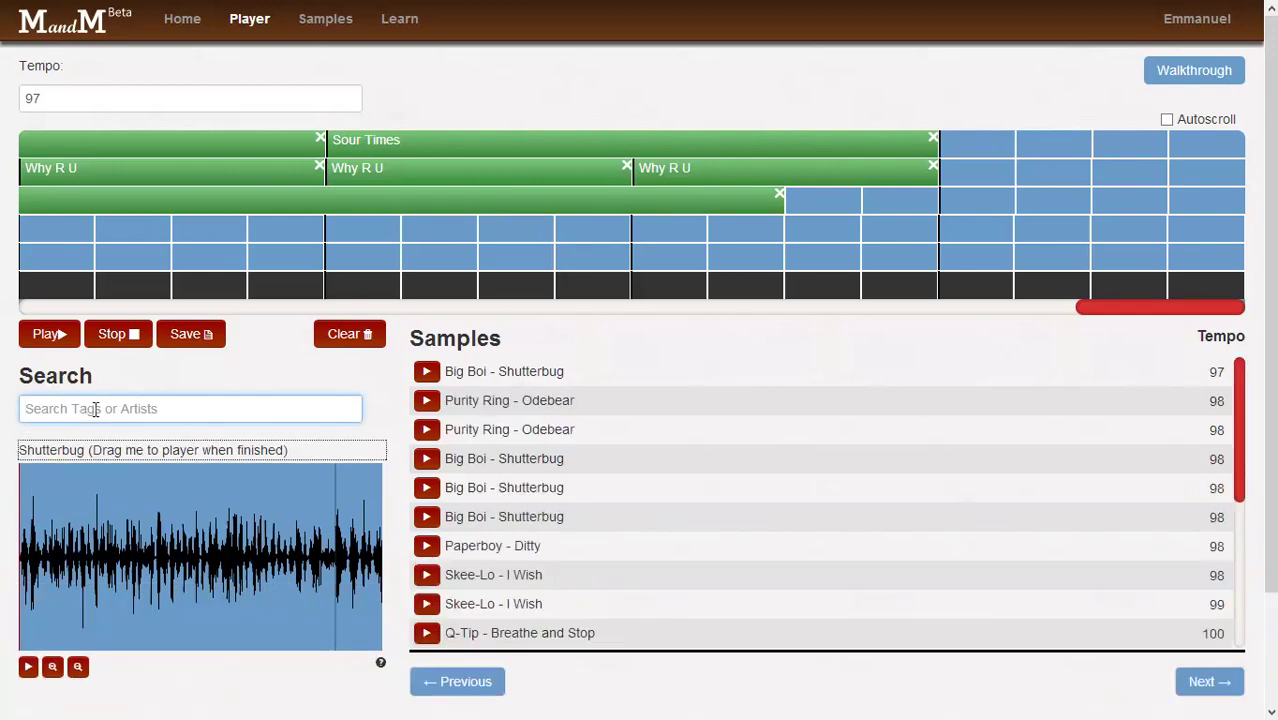
{"action": "type", "text": "b"}
{"action": "key", "text": "BackSpace"}
{"action": "type", "text": "q"}
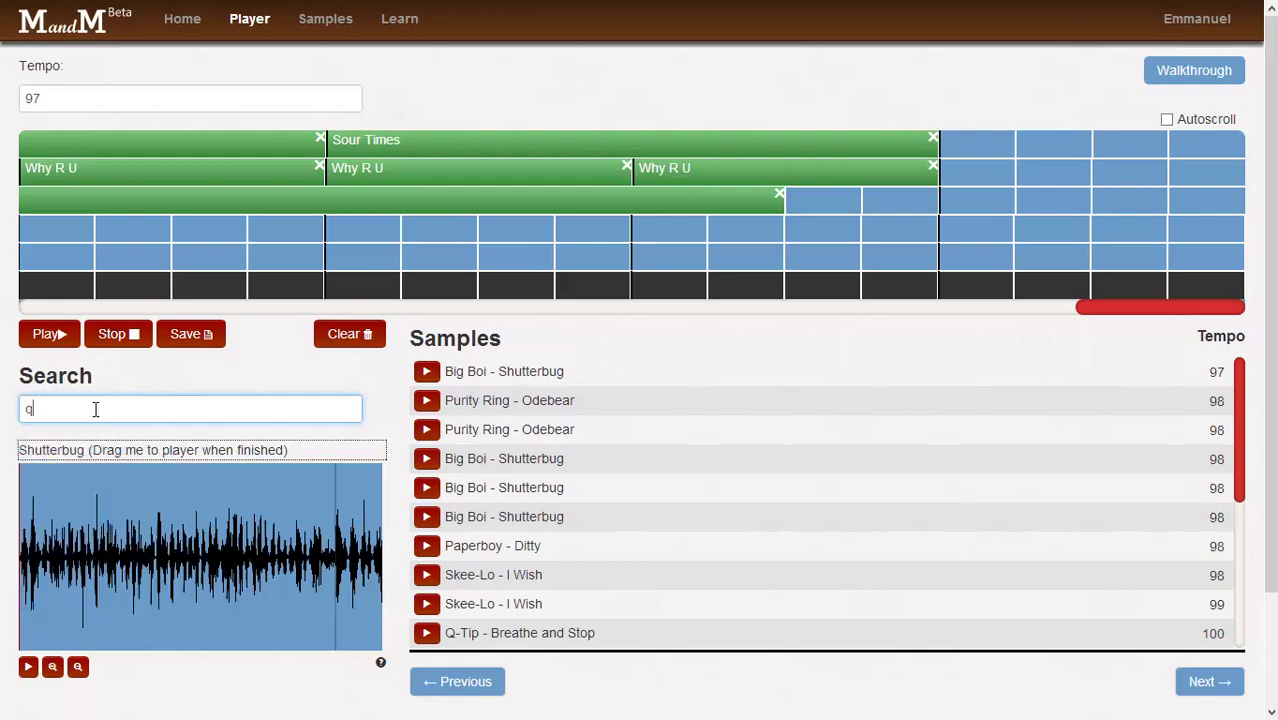
{"action": "key", "text": "Return"}
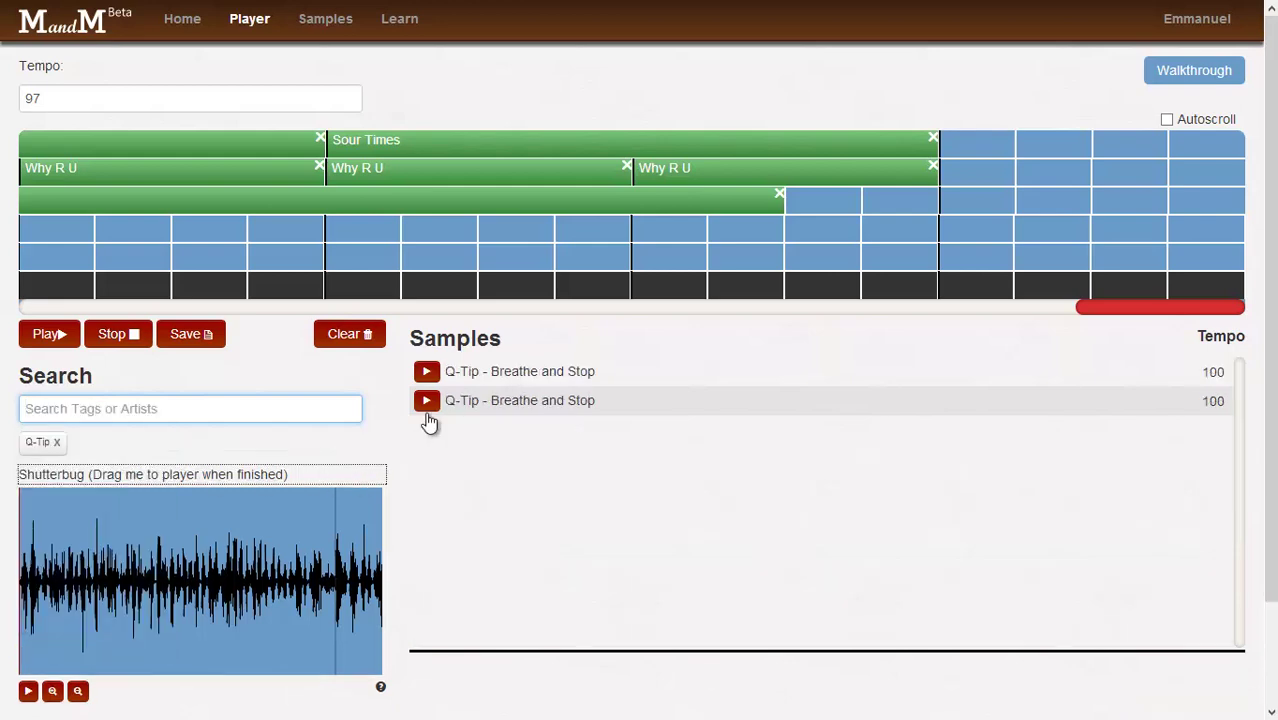
{"action": "left_click", "coordinate": [426, 410]}
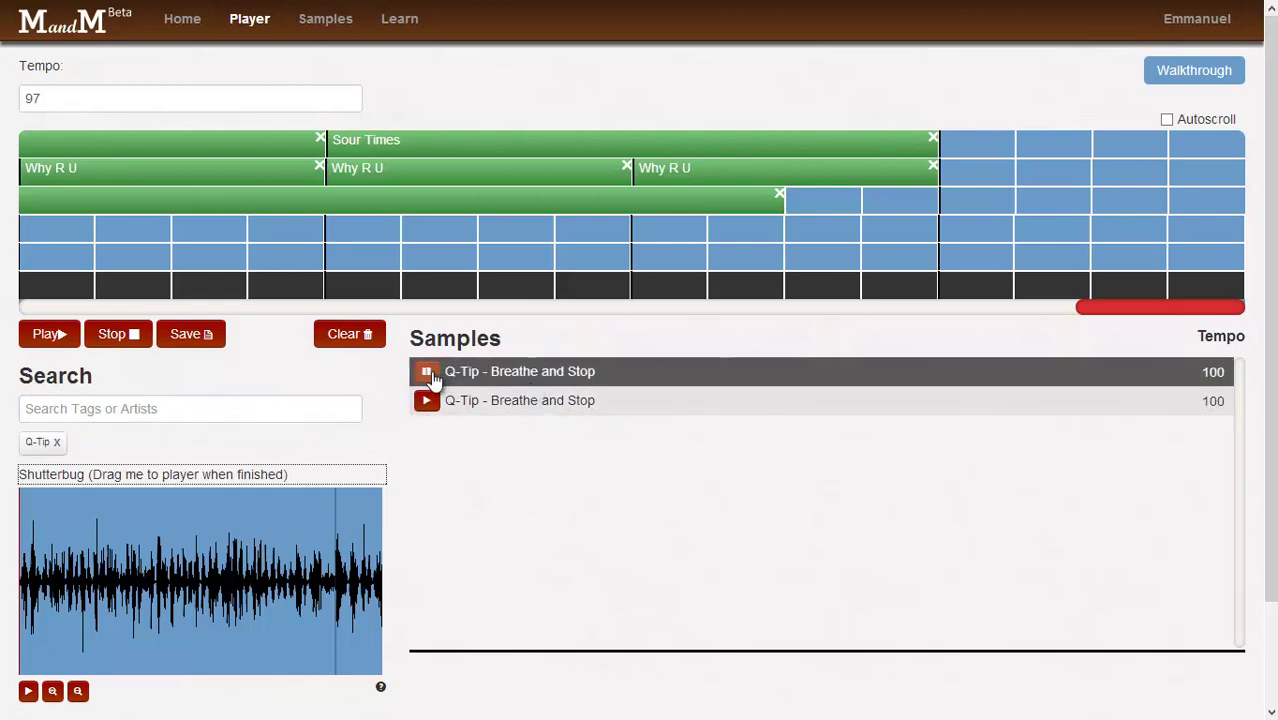
Step: Place the second Breathe and Stop sample on the first track directly after the last Sour Times clip
{"action": "left_click_drag", "start_coordinate": [485, 403], "coordinate": [949, 143]}
{"action": "left_click_drag", "start_coordinate": [1069, 238], "coordinate": [1071, 260]}
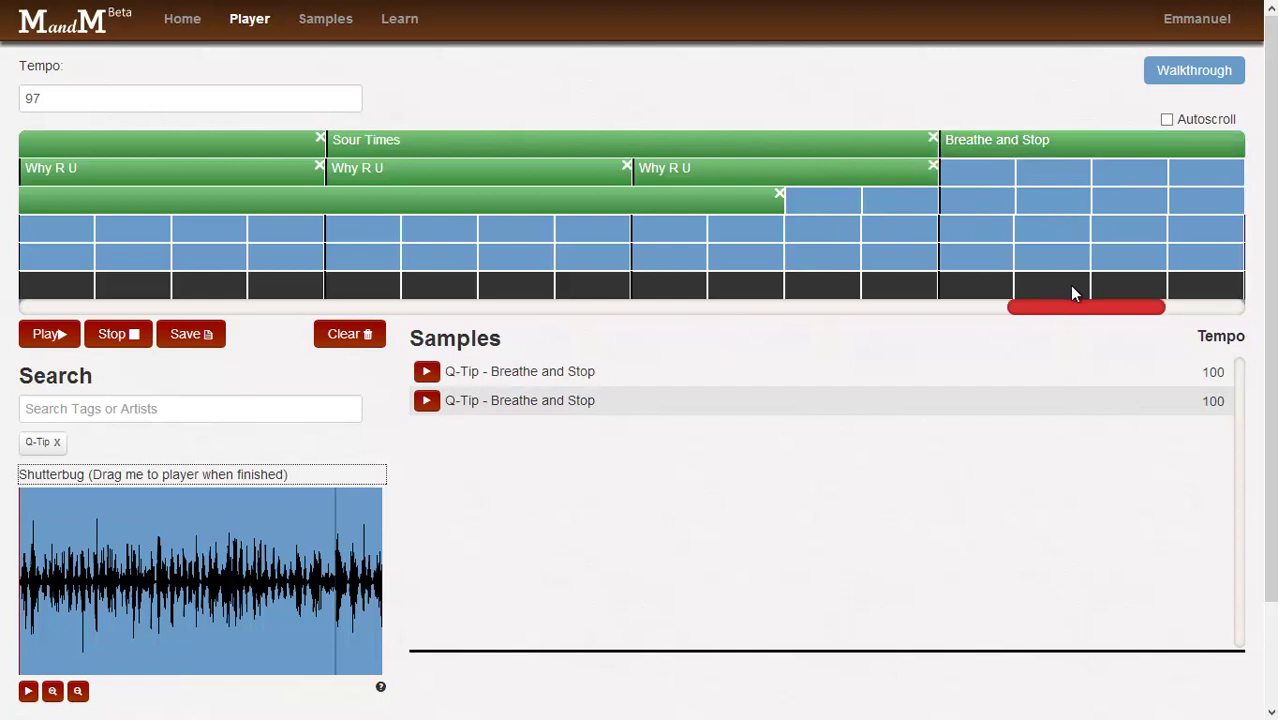
{"action": "left_click", "coordinate": [1172, 312]}
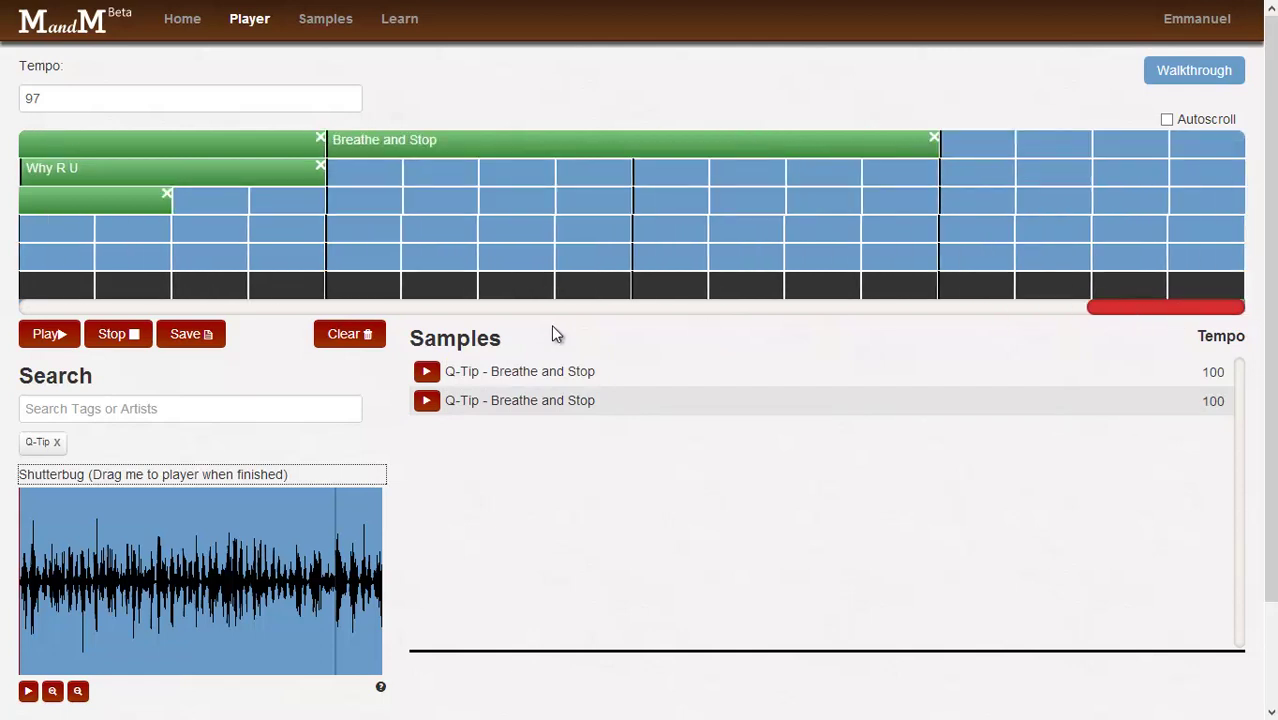
Step: Filter the samples by Big Boi instead of Q-Tip
{"action": "left_click", "coordinate": [58, 443]}
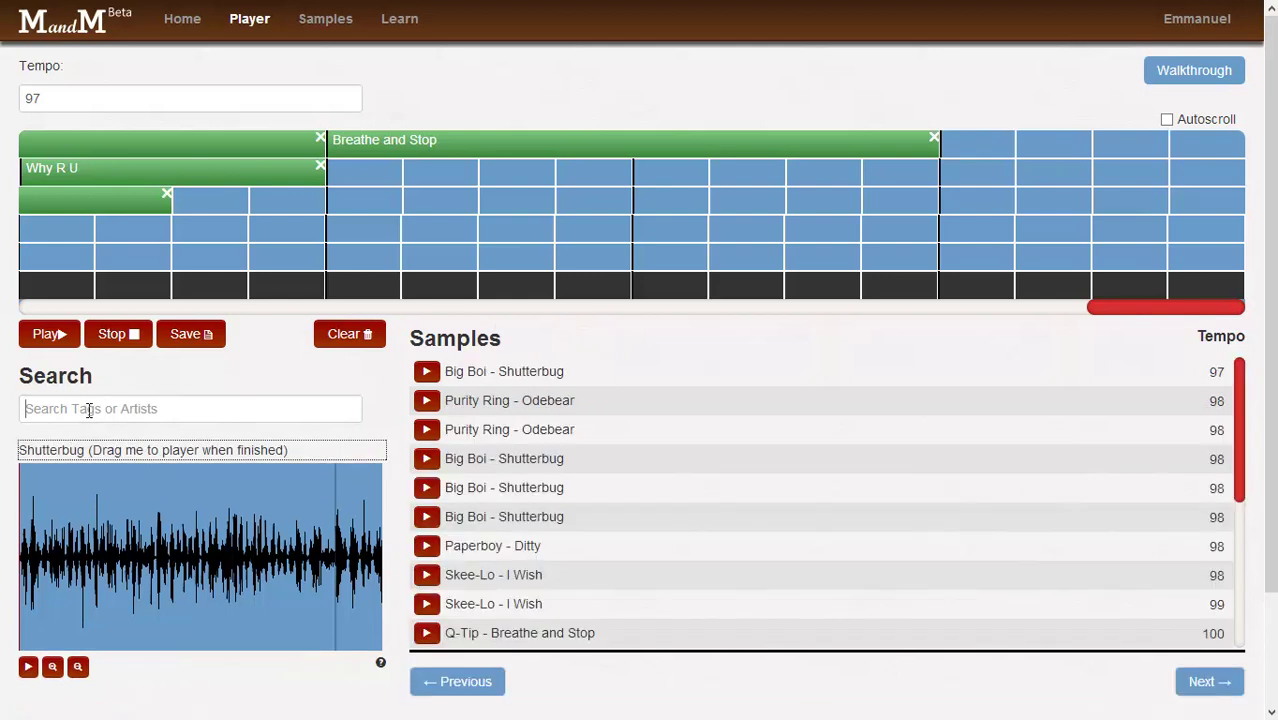
{"action": "left_click", "coordinate": [89, 409]}
{"action": "type", "text": "big"}
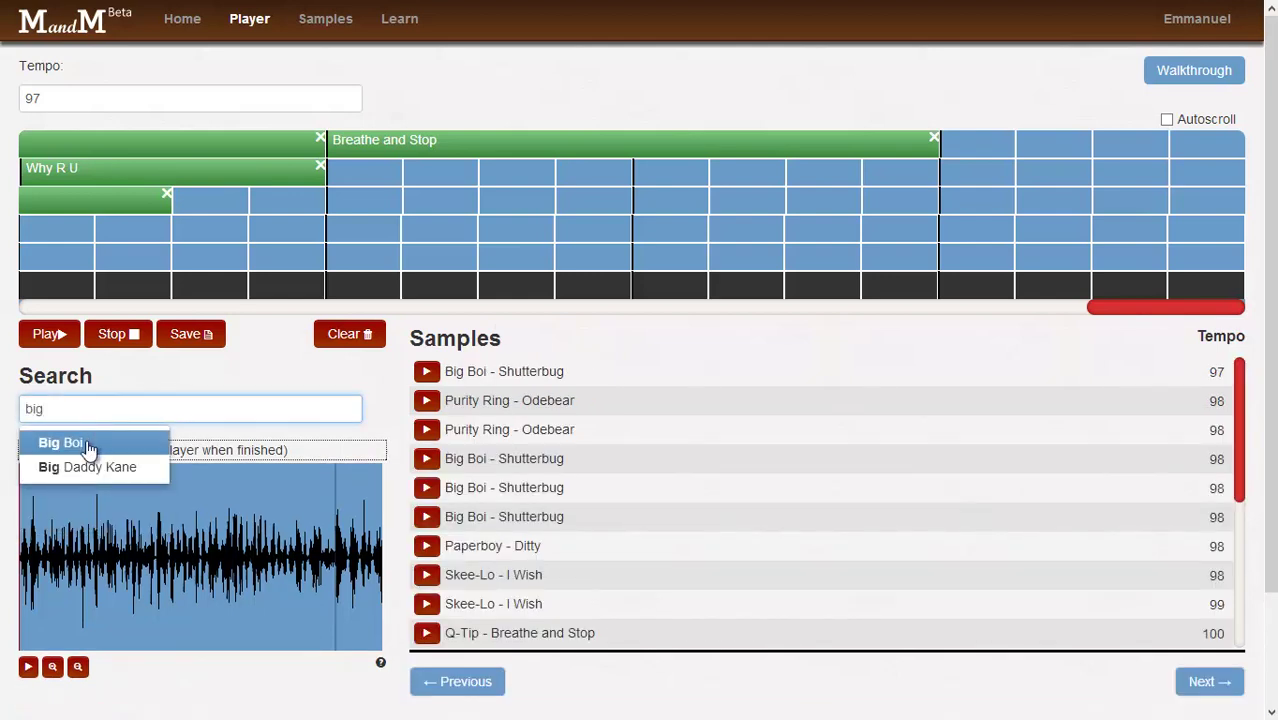
{"action": "left_click", "coordinate": [62, 444]}
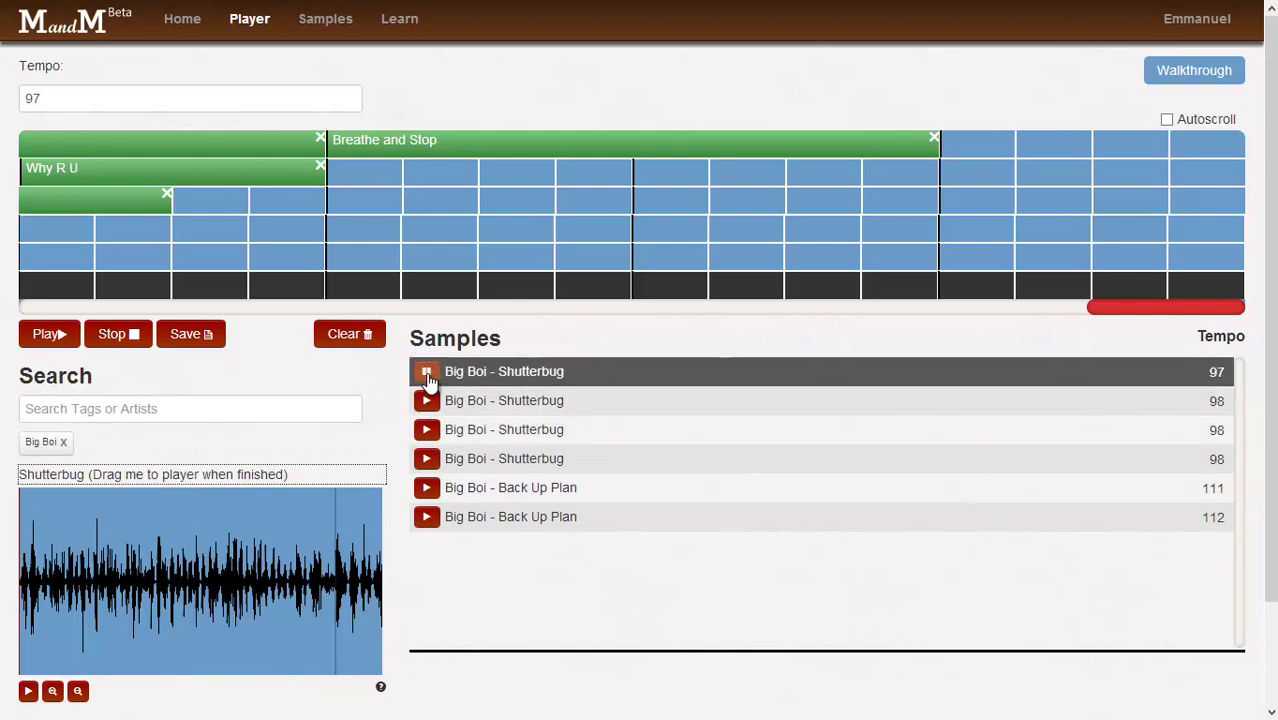
Step: Load the 97-tempo Shutterbug sample into the waveform editor and play its opening part
{"action": "left_click_drag", "start_coordinate": [505, 379], "coordinate": [118, 568]}
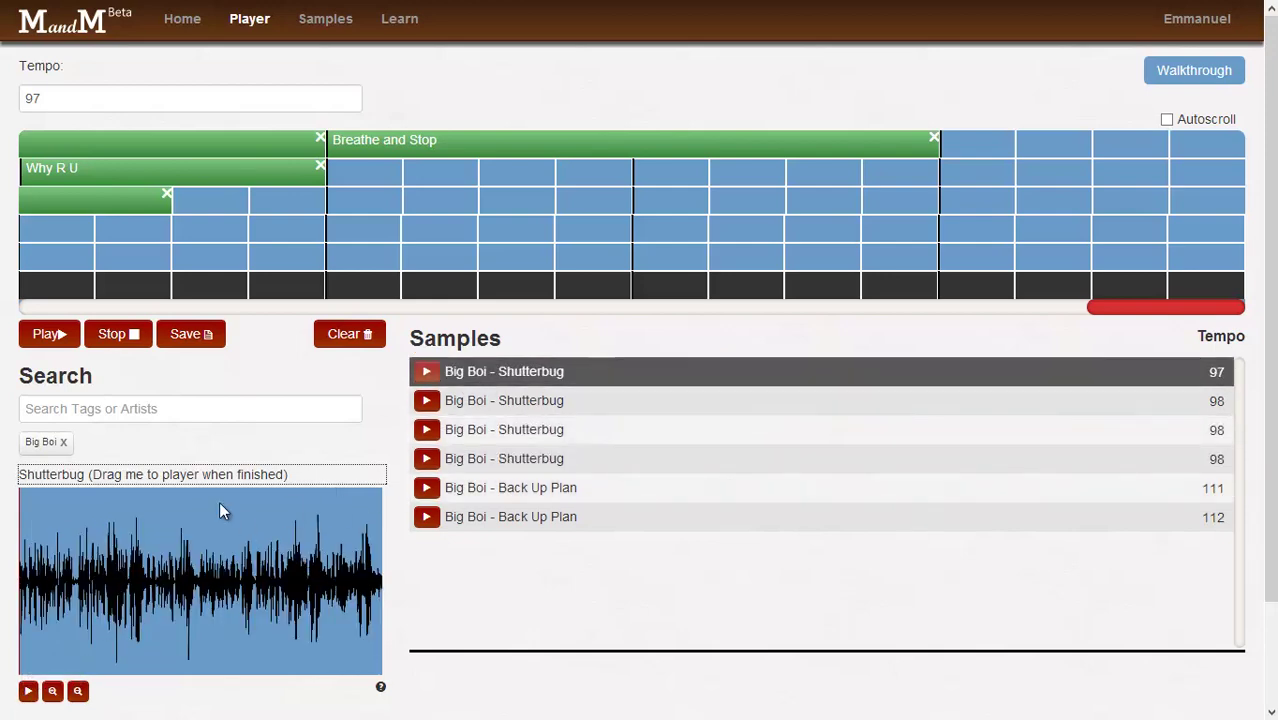
{"action": "left_click", "coordinate": [27, 693]}
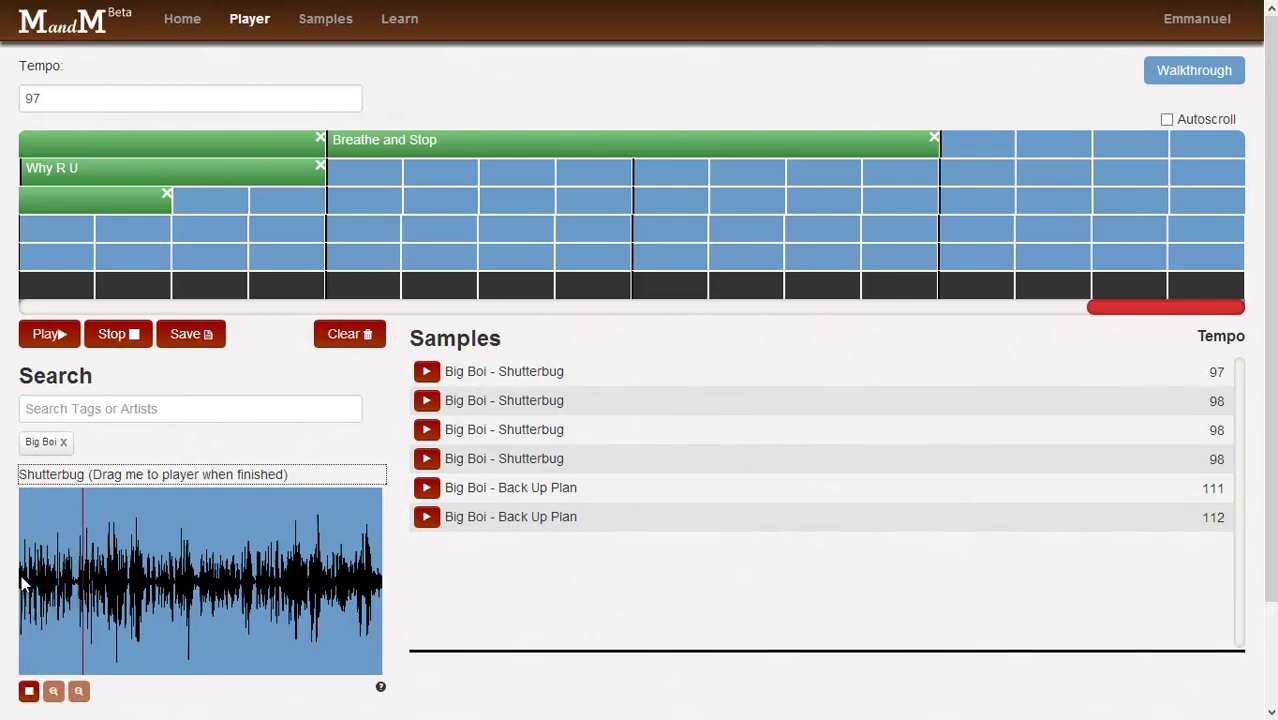
{"action": "left_click", "coordinate": [29, 691]}
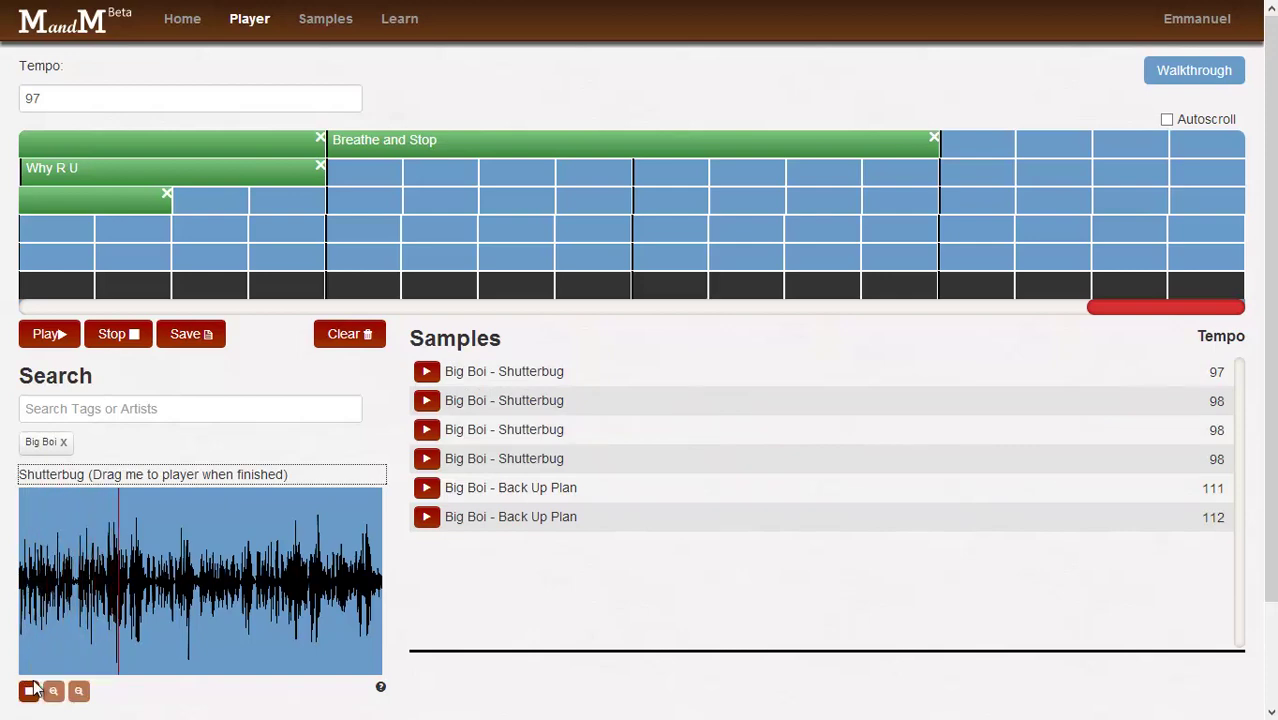
Step: Select the first 24% or so of the Shutterbug waveform and place it on the third track one beat after the 14-beat Shutterbug clip
{"action": "left_click_drag", "start_coordinate": [106, 568], "coordinate": [18, 576]}
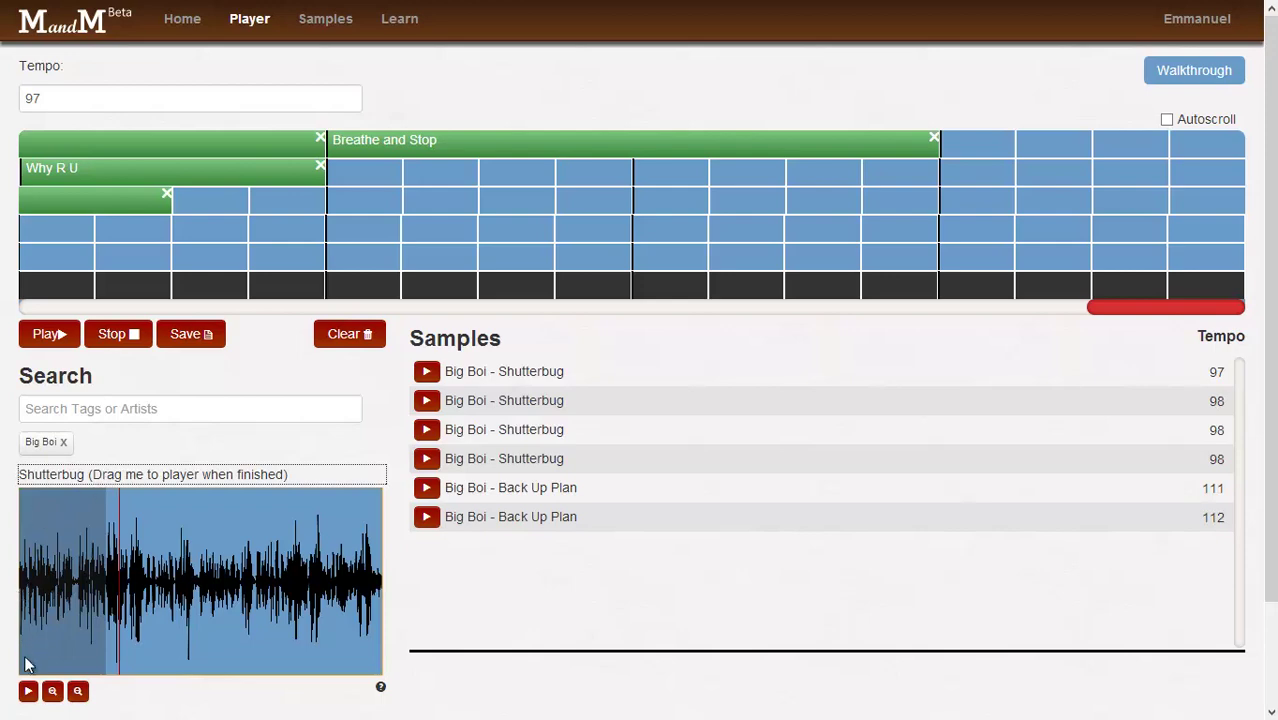
{"action": "left_click", "coordinate": [28, 691]}
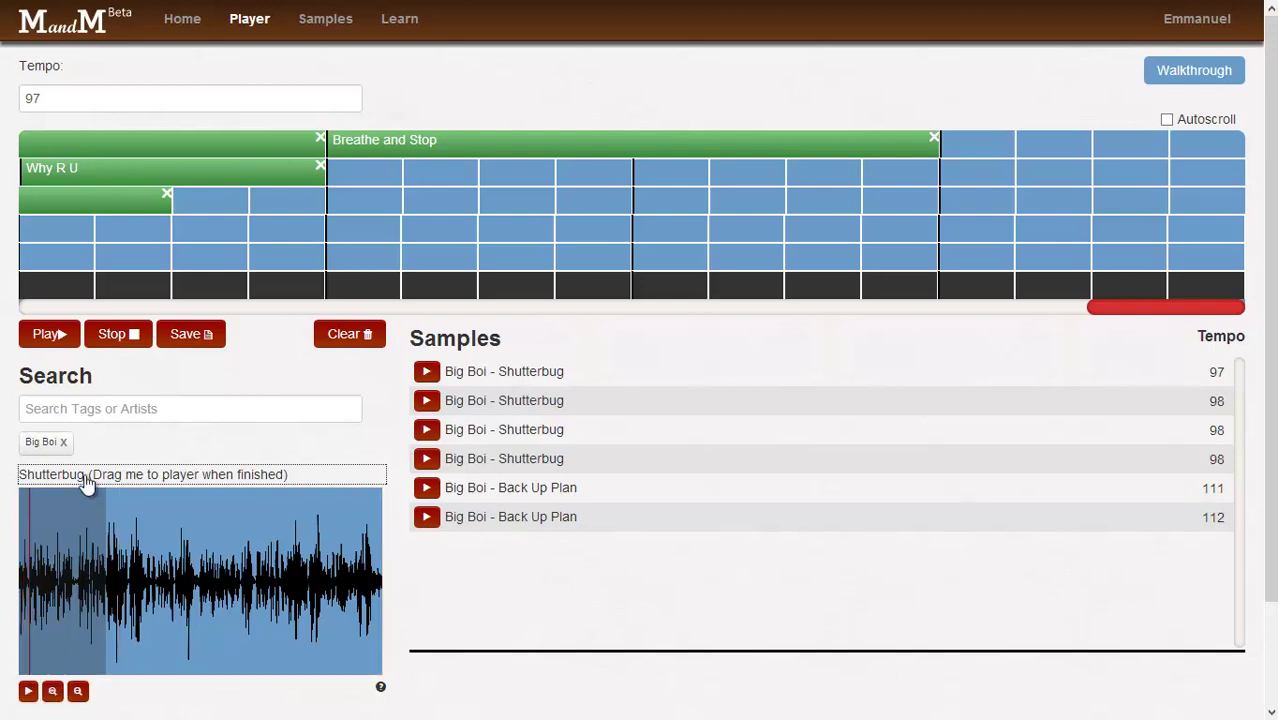
{"action": "left_click_drag", "start_coordinate": [85, 480], "coordinate": [277, 219]}
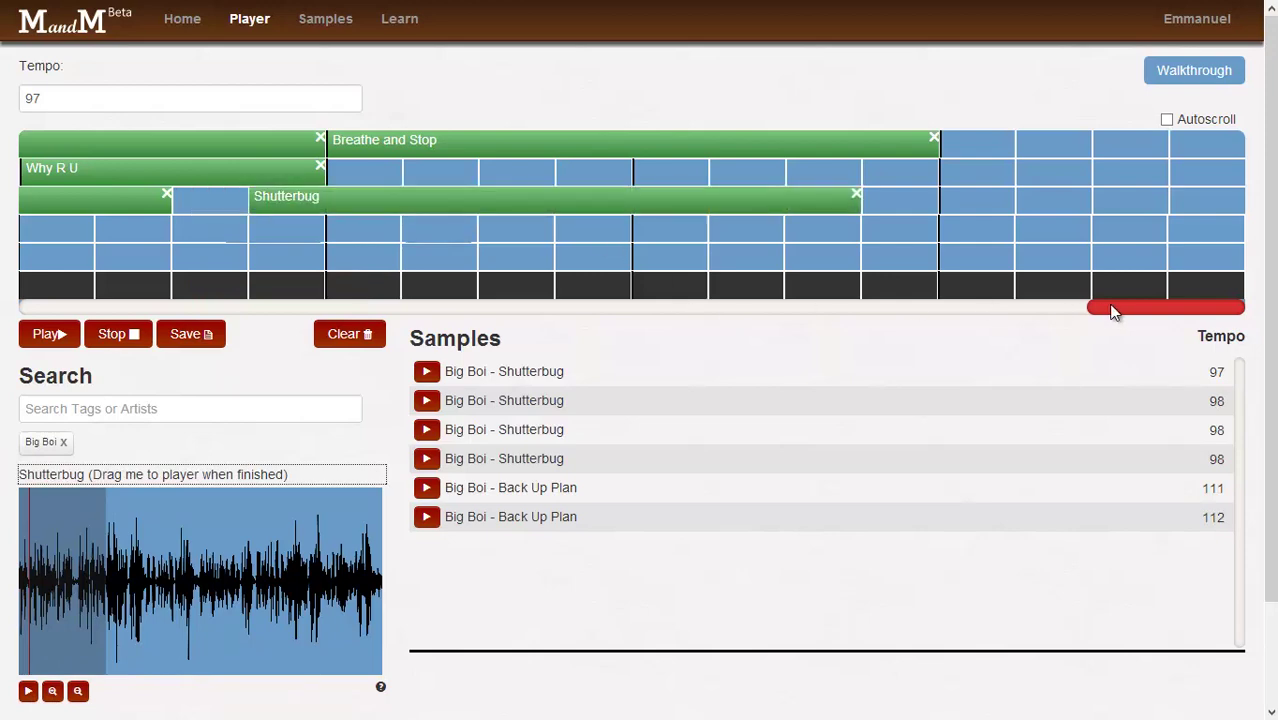
Step: Shift the 8-beat Shutterbug clip by 7/8 and copy the Breathe and Stop clip directly after itself on the first track
{"action": "left_click_drag", "start_coordinate": [1113, 310], "coordinate": [1091, 312]}
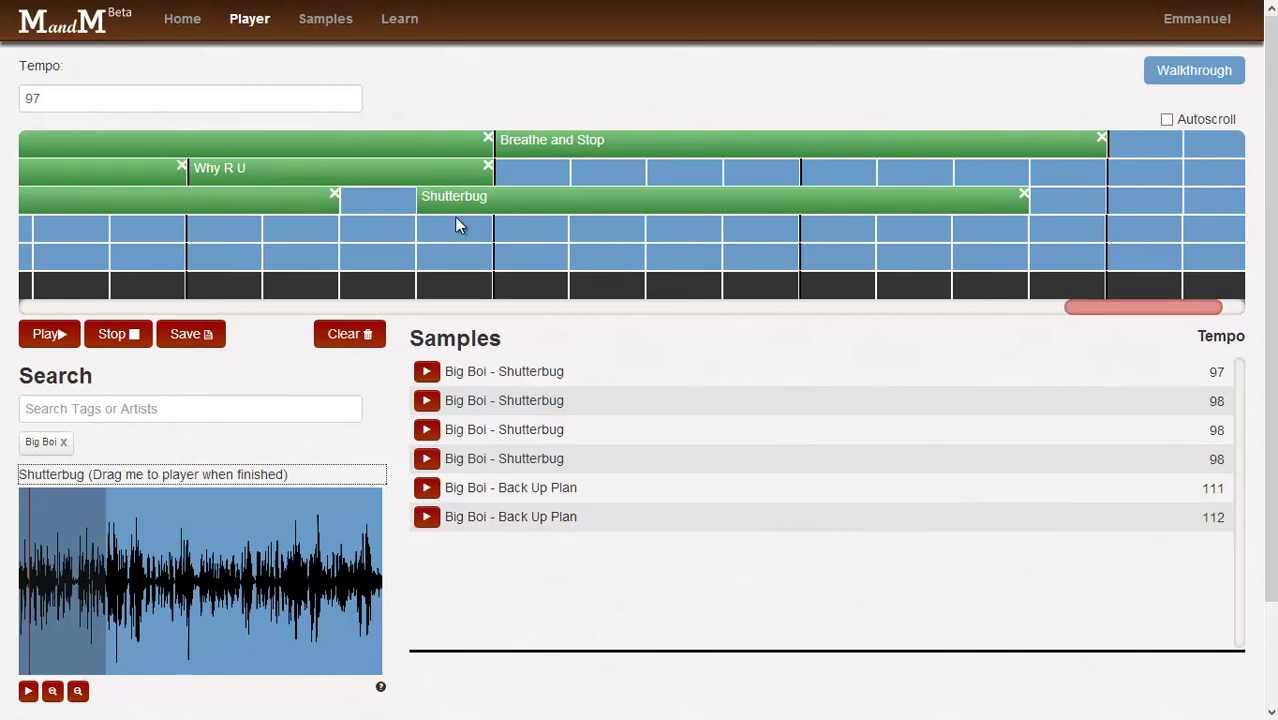
{"action": "left_click", "coordinate": [479, 208]}
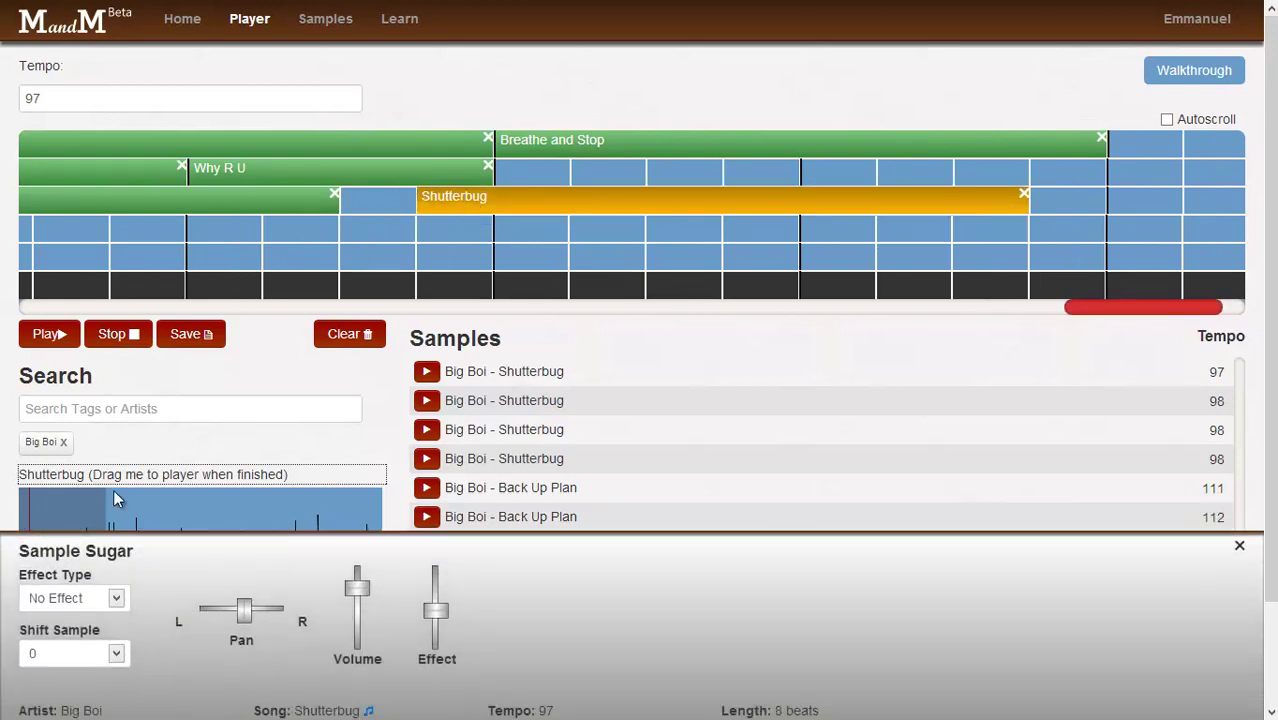
{"action": "left_click", "coordinate": [94, 655]}
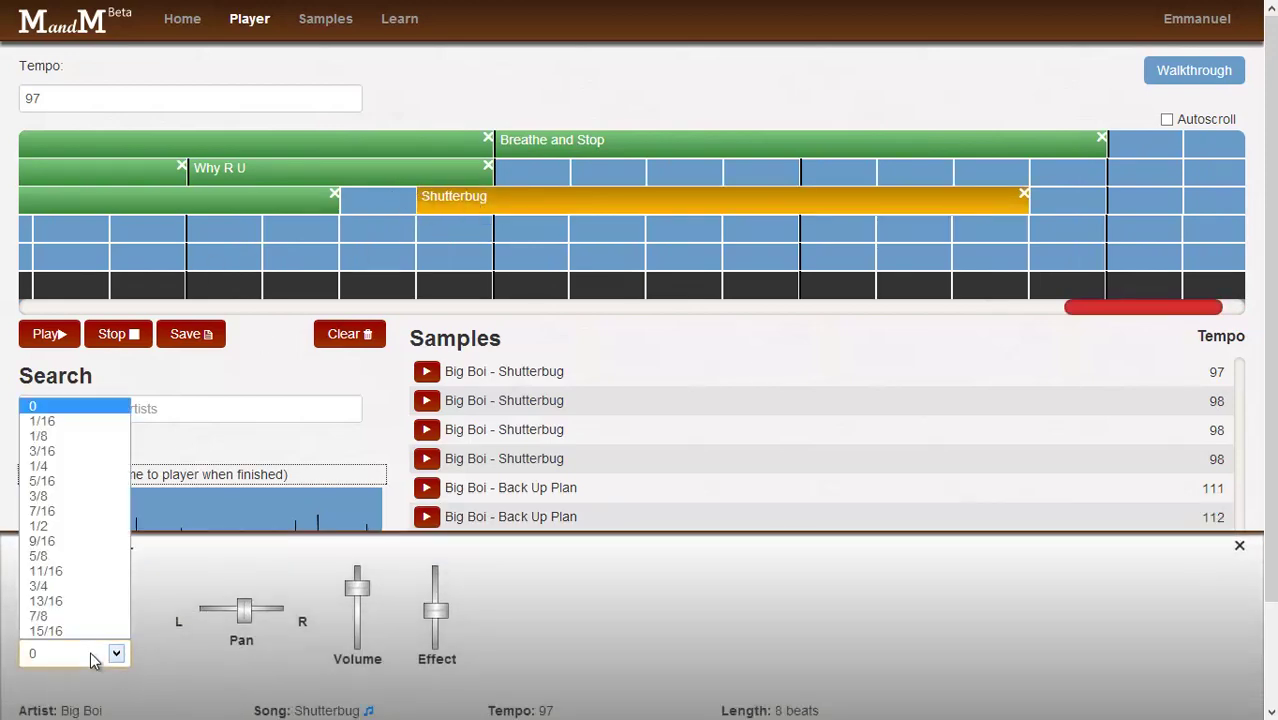
{"action": "left_click", "coordinate": [40, 616]}
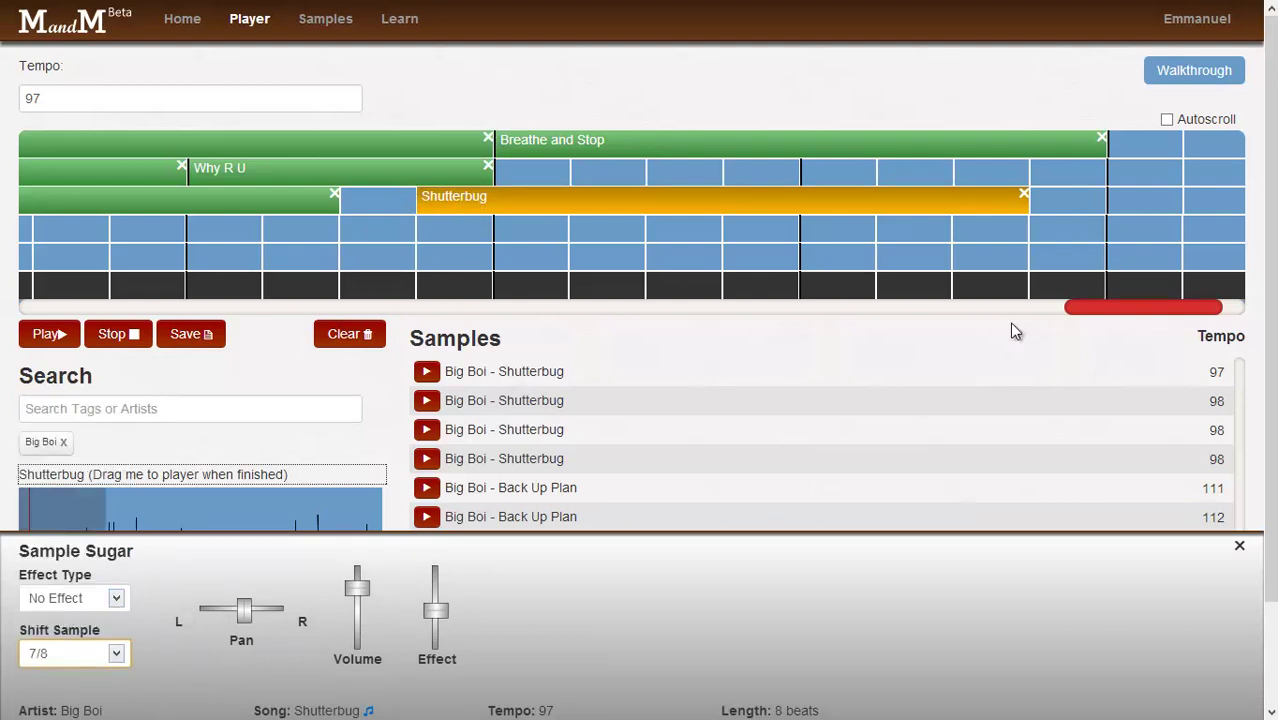
{"action": "left_click_drag", "start_coordinate": [1087, 152], "coordinate": [1116, 144]}
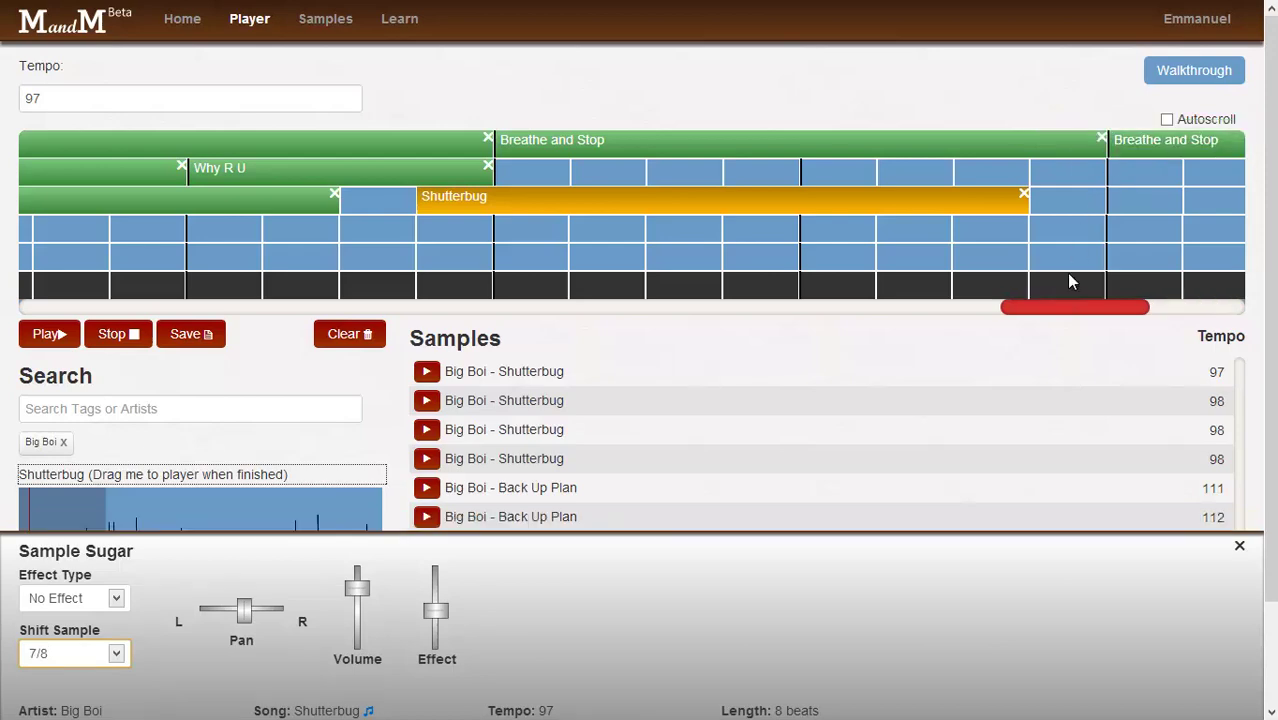
{"action": "left_click", "coordinate": [679, 217]}
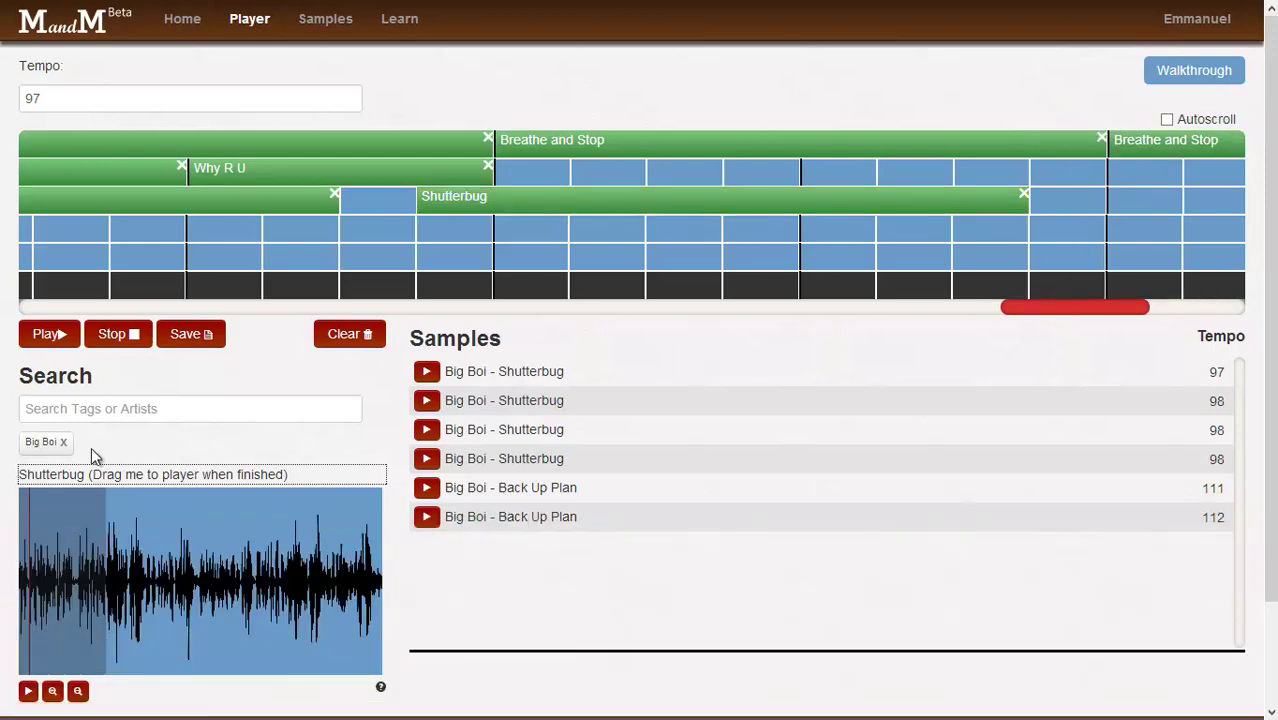
Step: Filter the samples by Ice Cube instead of Big Boi
{"action": "left_click", "coordinate": [63, 441]}
{"action": "left_click", "coordinate": [86, 412]}
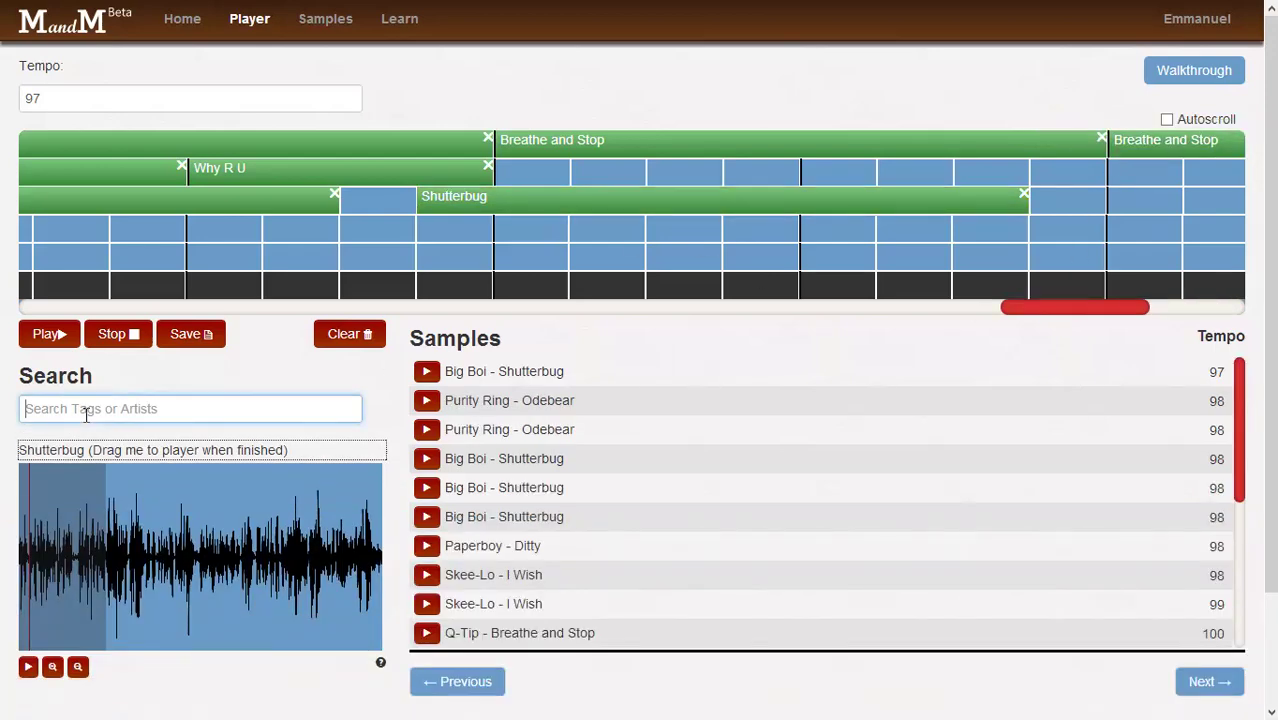
{"action": "type", "text": "ice"}
{"action": "key", "text": "Return"}
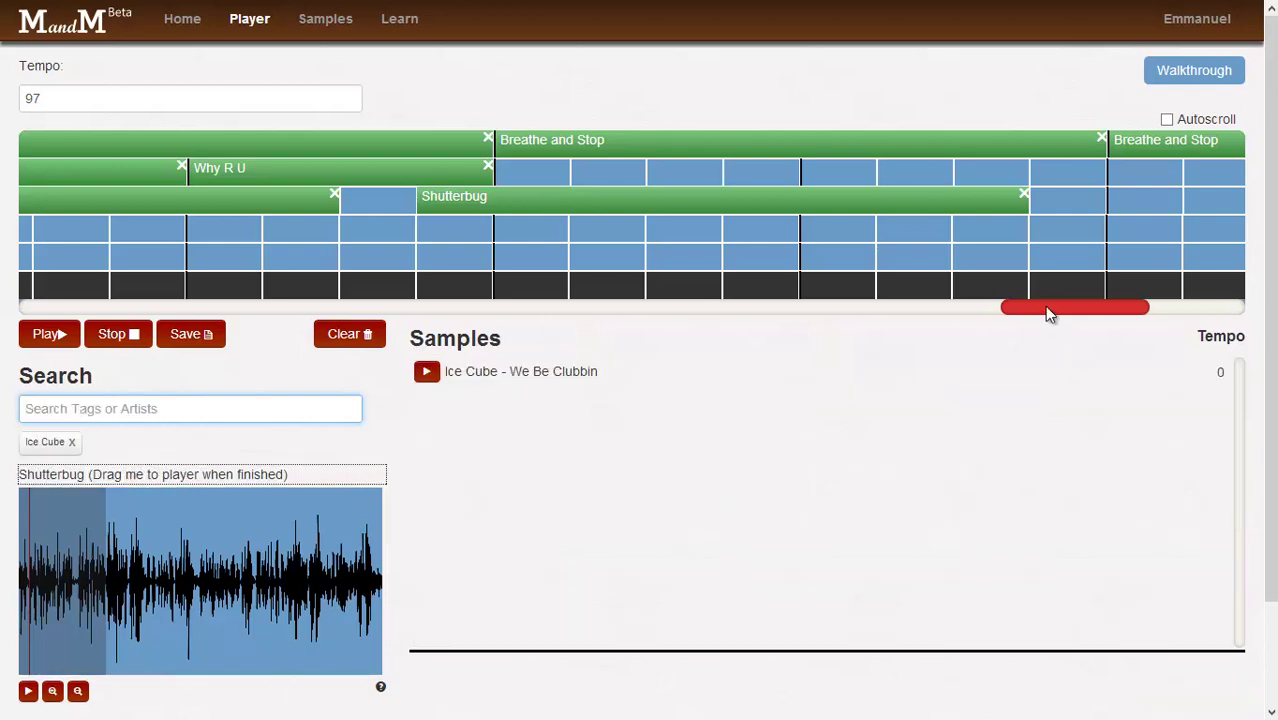
Step: Load Ice Cube's We Be Clubbin sample into the waveform editor and preview it
{"action": "left_click_drag", "start_coordinate": [462, 376], "coordinate": [171, 562]}
{"action": "left_click", "coordinate": [28, 691]}
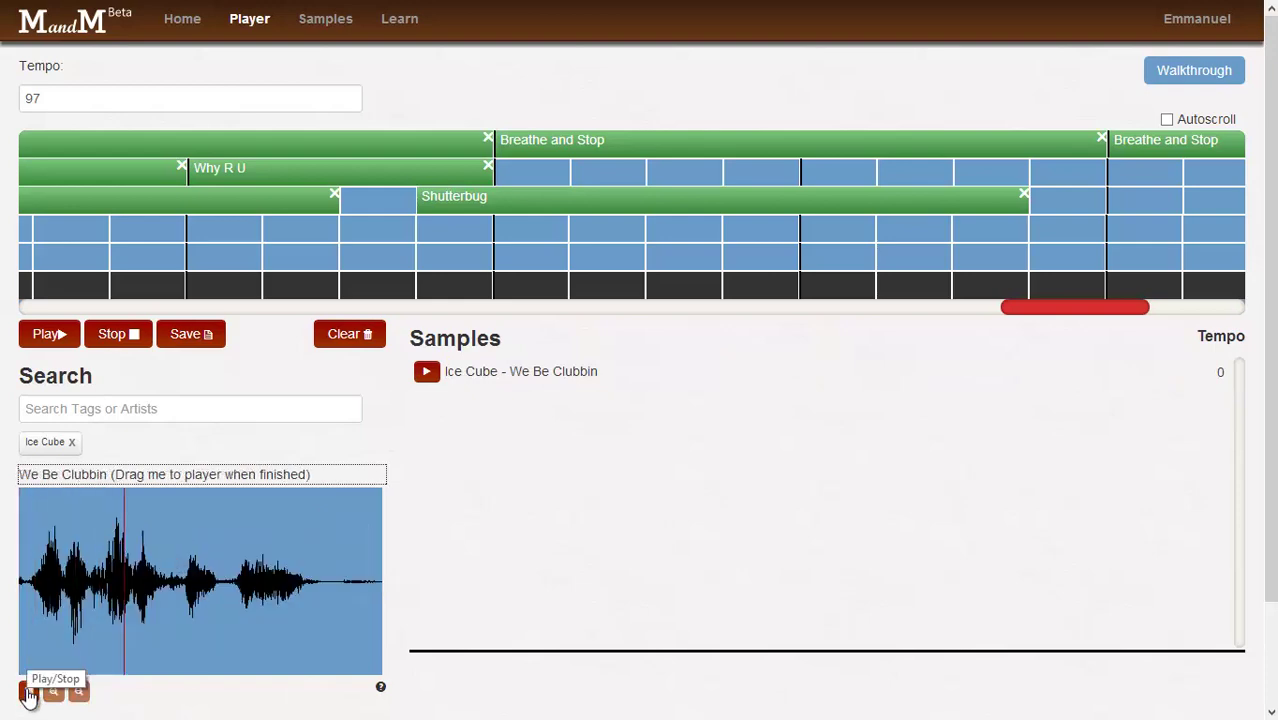
{"action": "left_click", "coordinate": [28, 691]}
Step: Select the We Be Clubbin waveform from about 1% to 43%, preview it and place it directly after the 8-beat Shutterbug clip on the third track
{"action": "left_click_drag", "start_coordinate": [176, 575], "coordinate": [24, 590]}
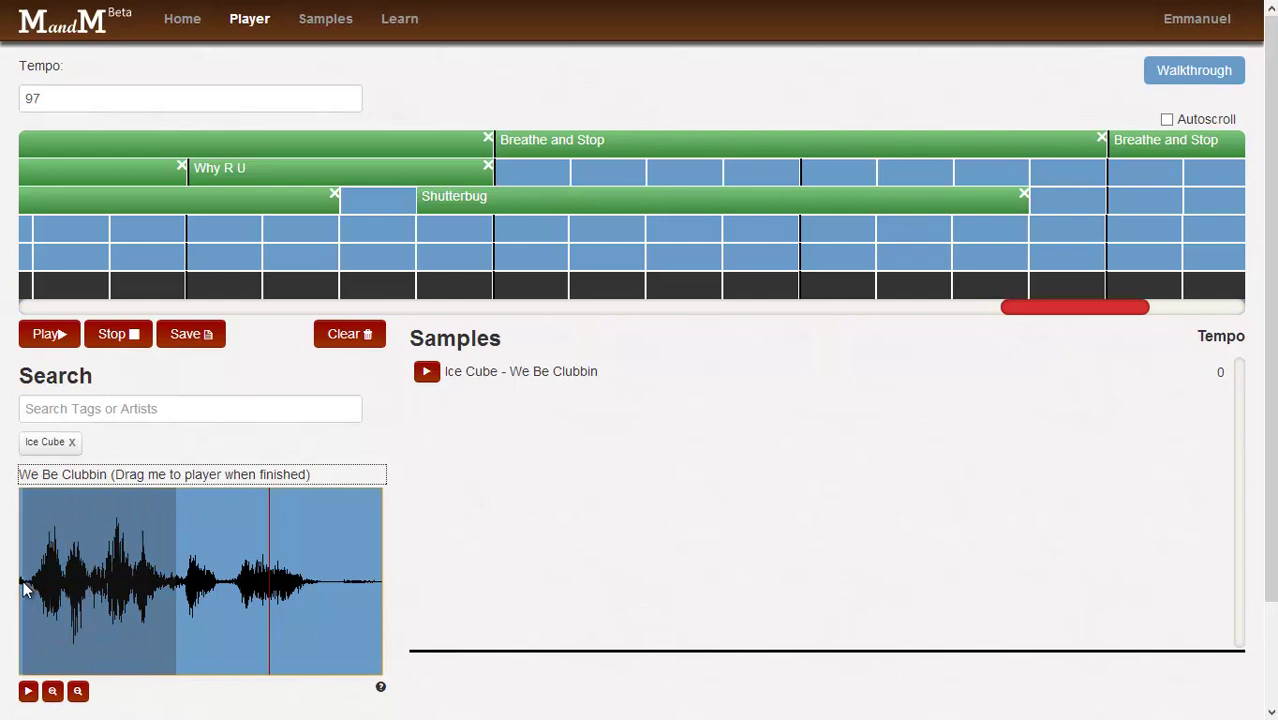
{"action": "left_click", "coordinate": [28, 691]}
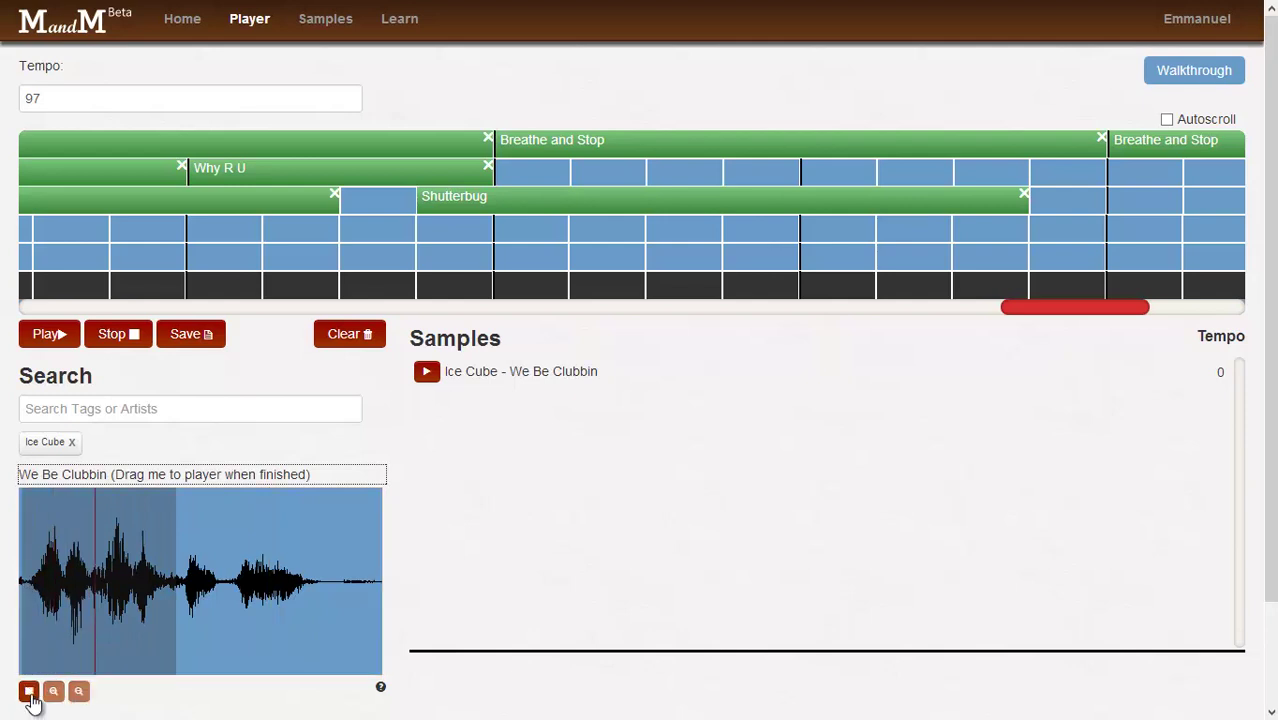
{"action": "left_click_drag", "start_coordinate": [152, 482], "coordinate": [1041, 237]}
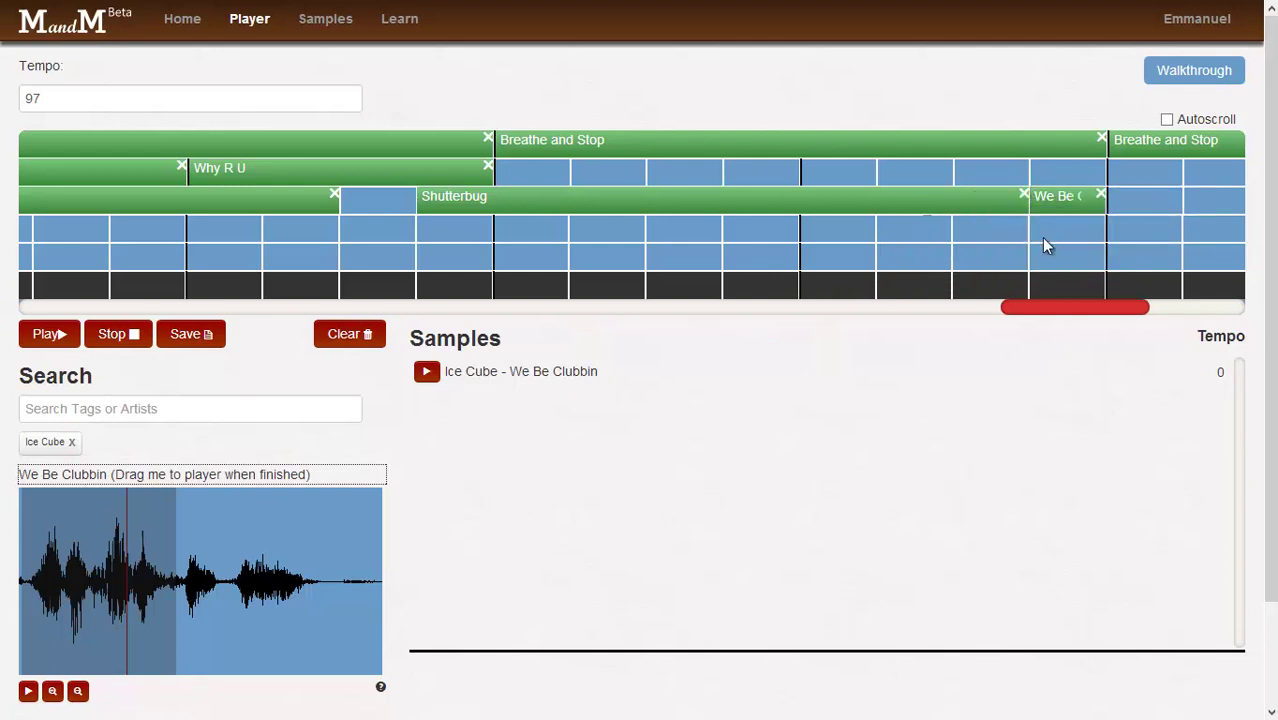
{"action": "left_click_drag", "start_coordinate": [1069, 304], "coordinate": [1130, 306]}
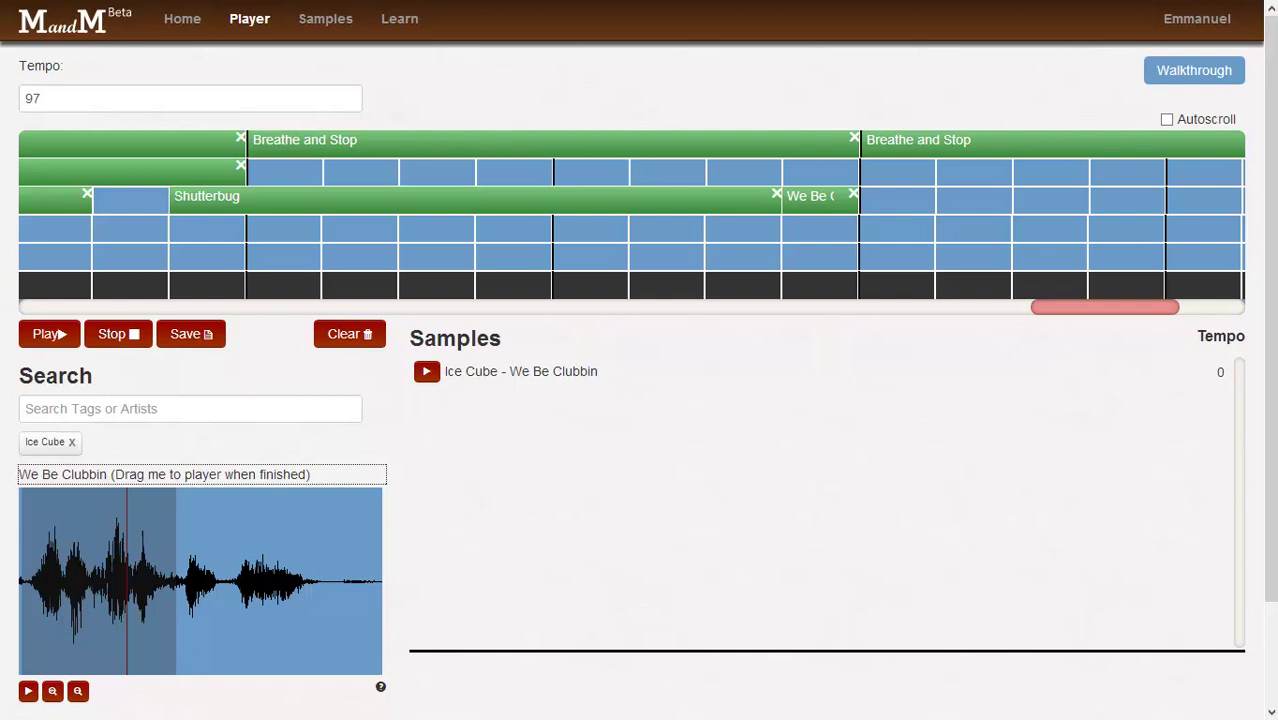
Step: Shift the We Be Clubbin clip on the third track by 1/2
{"action": "left_click", "coordinate": [795, 207]}
{"action": "left_click", "coordinate": [110, 653]}
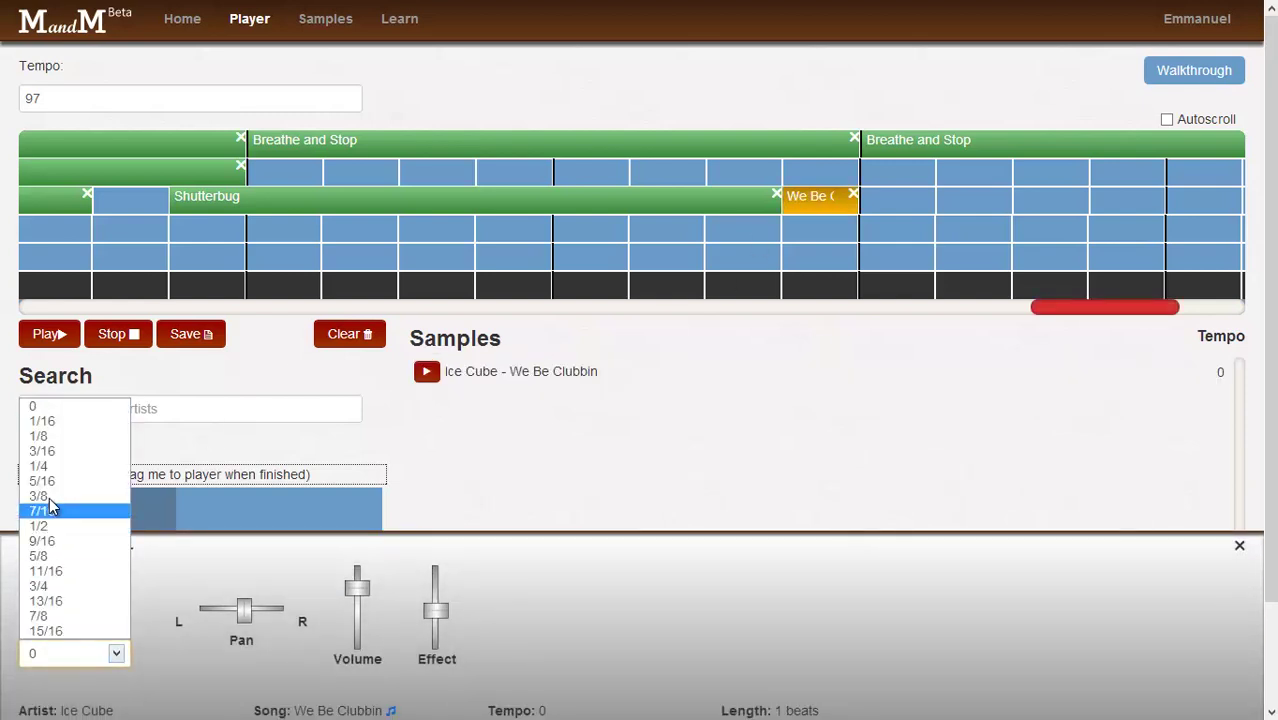
{"action": "left_click", "coordinate": [41, 523]}
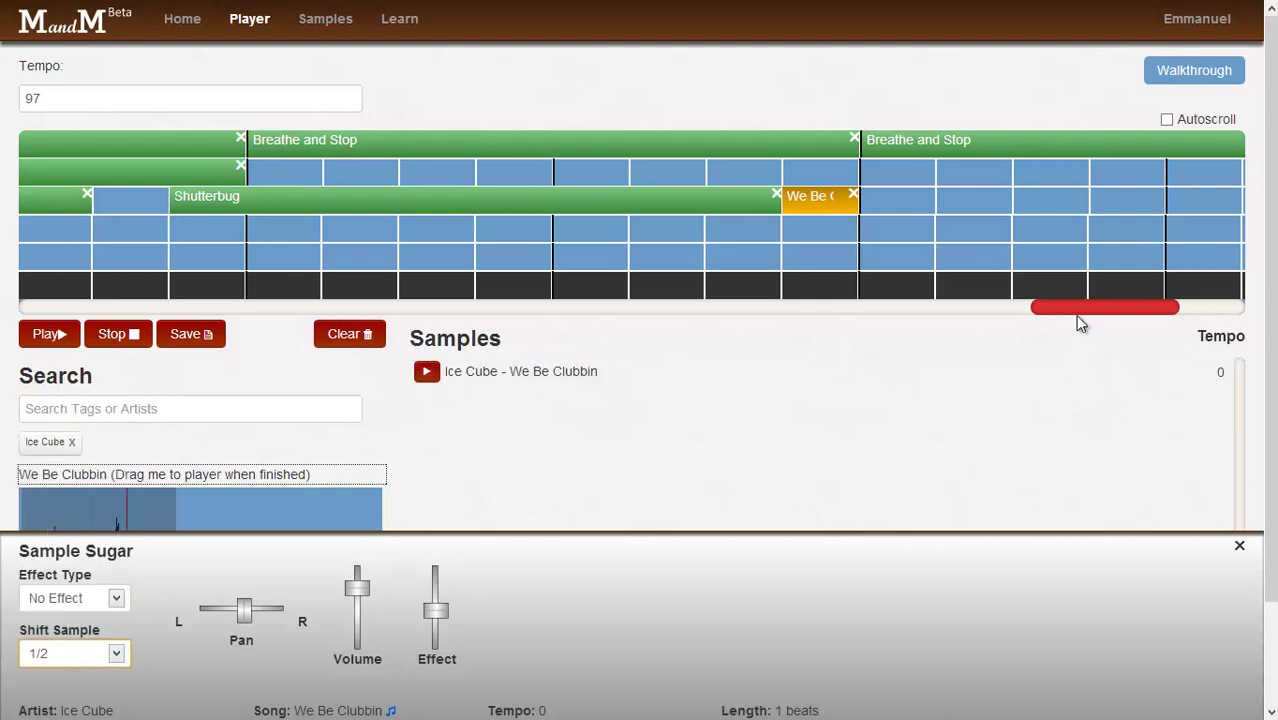
{"action": "left_click_drag", "start_coordinate": [1077, 312], "coordinate": [1091, 312]}
{"action": "left_click", "coordinate": [690, 198]}
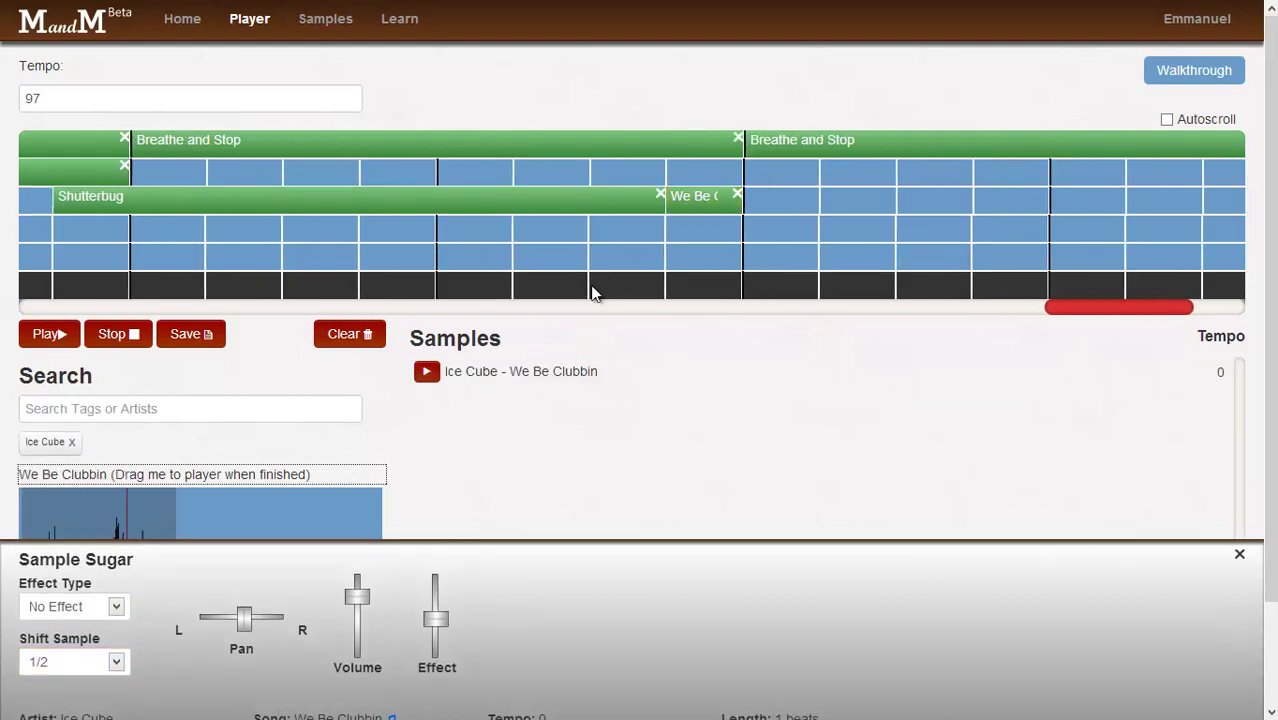
Step: Filter the samples by 50 Cent instead of Ice Cube
{"action": "left_click", "coordinate": [71, 441]}
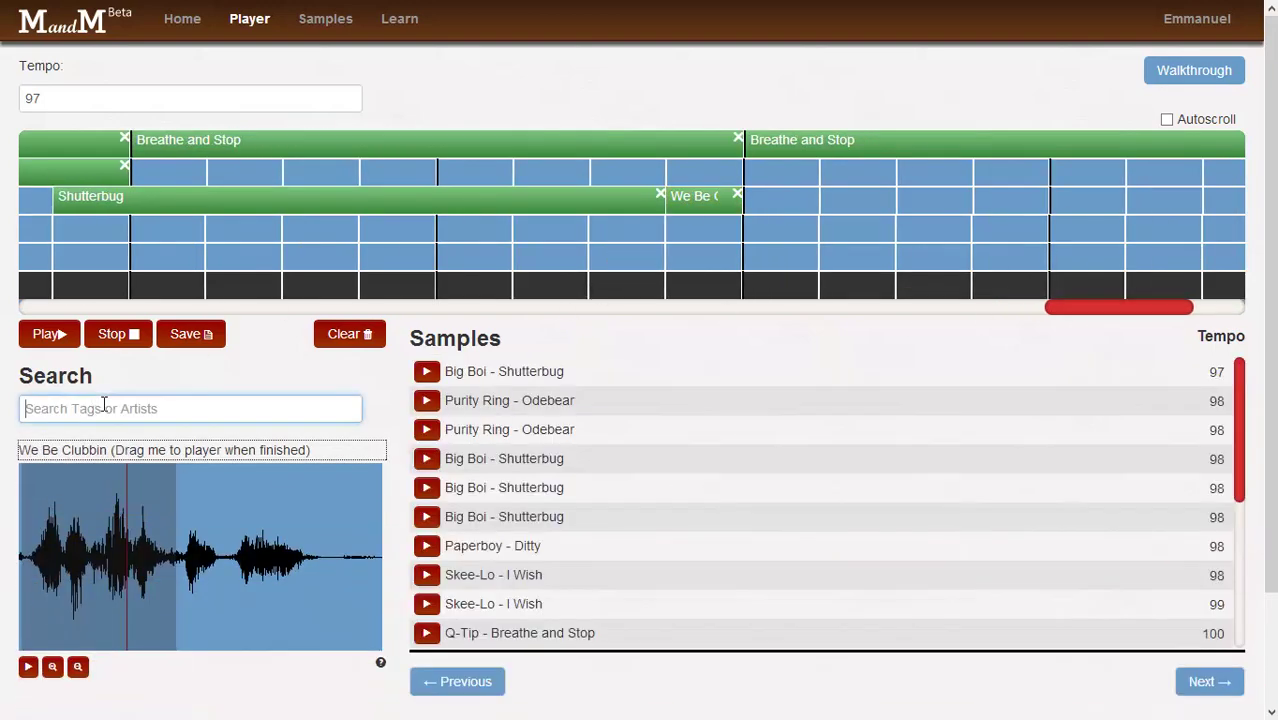
{"action": "type", "text": "5"}
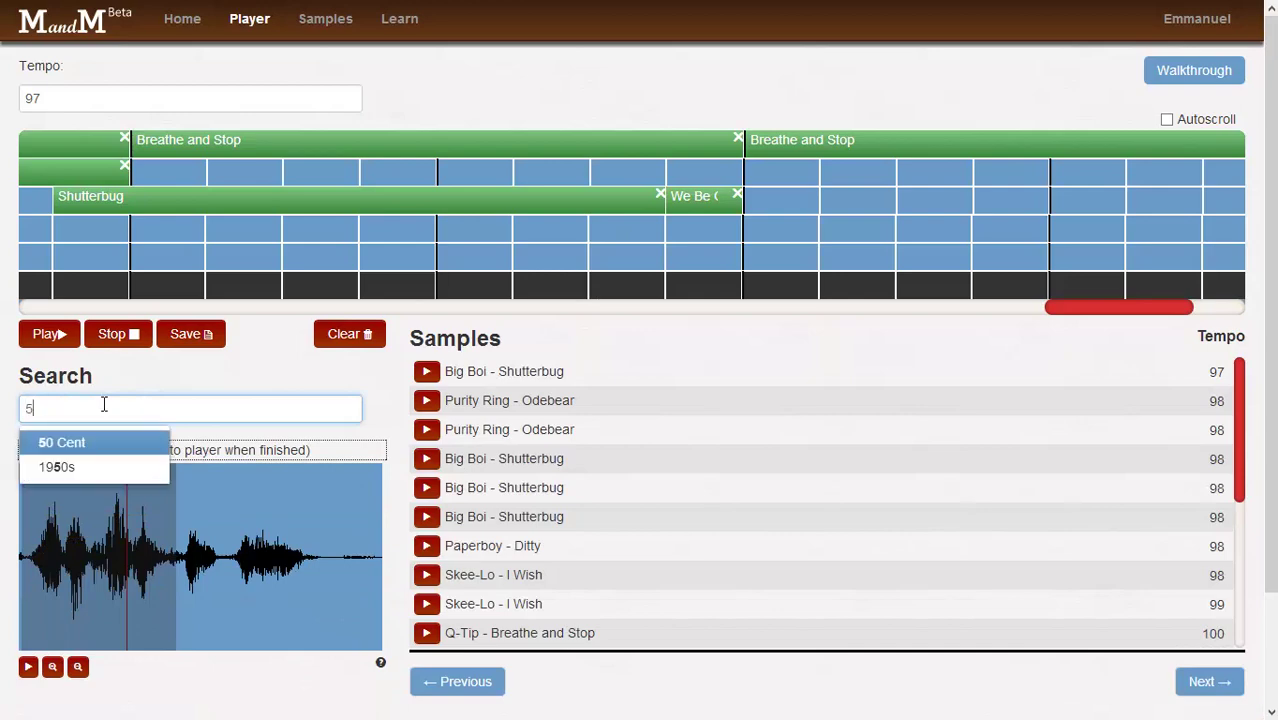
{"action": "type", "text": "0"}
{"action": "key", "text": "Return"}
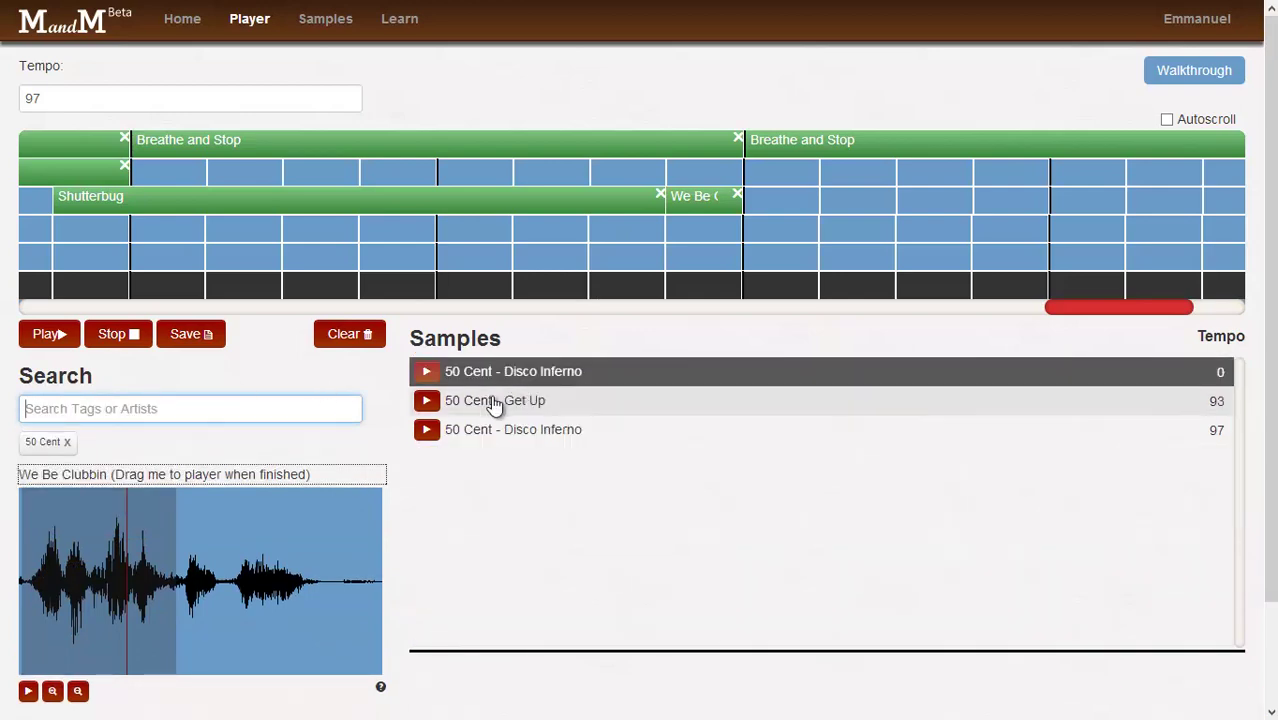
Step: Place the Get Up sample on the third track one empty beat after the We Be Clubbin clip and shift it by 1/2
{"action": "left_click_drag", "start_coordinate": [505, 401], "coordinate": [848, 205]}
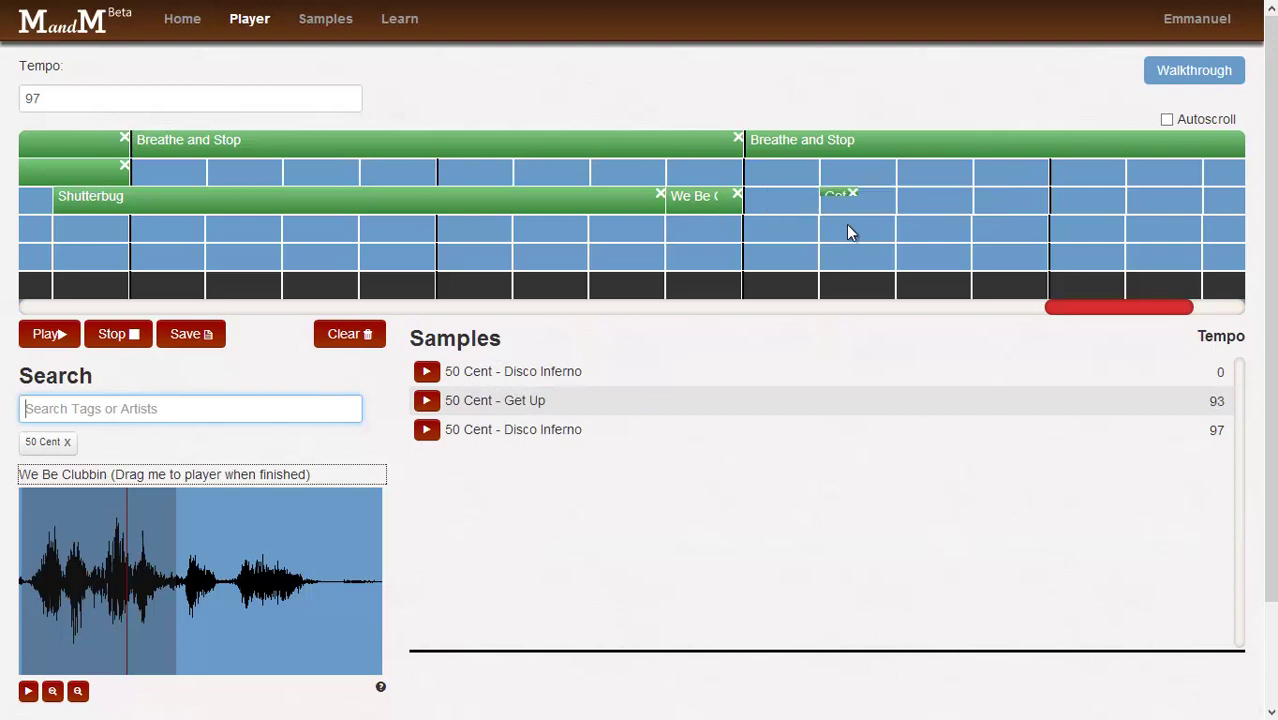
{"action": "left_click", "coordinate": [860, 209]}
{"action": "left_click", "coordinate": [108, 648]}
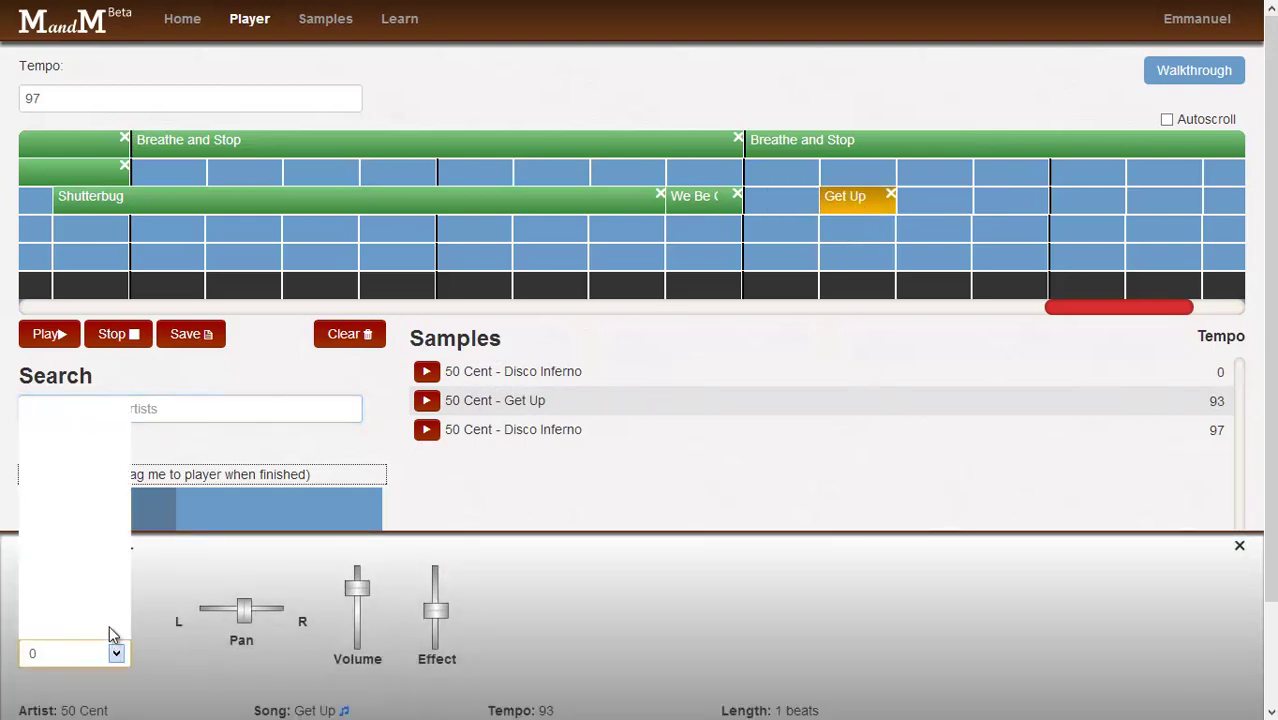
{"action": "left_click", "coordinate": [76, 527]}
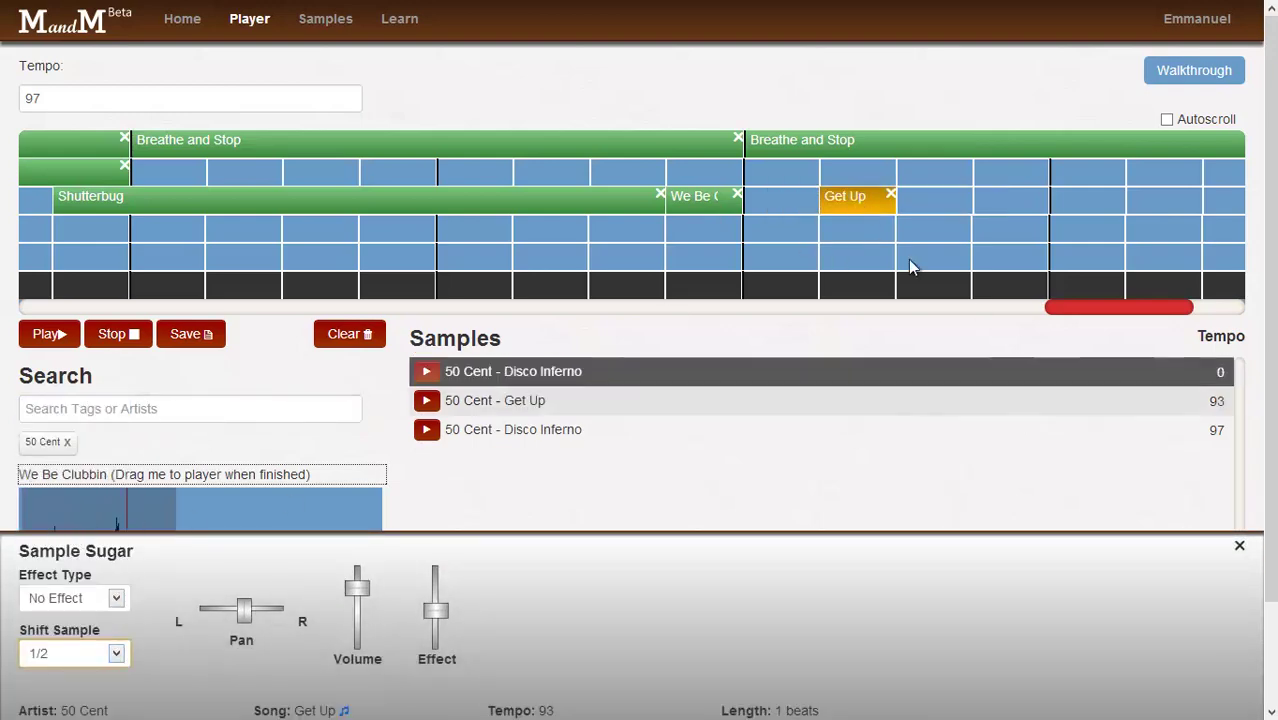
Step: Copy the Get Up clip along the third track to form two groups of three, separated by one empty beat
{"action": "left_click_drag", "start_coordinate": [893, 203], "coordinate": [986, 213]}
{"action": "left_click_drag", "start_coordinate": [1120, 313], "coordinate": [1150, 308]}
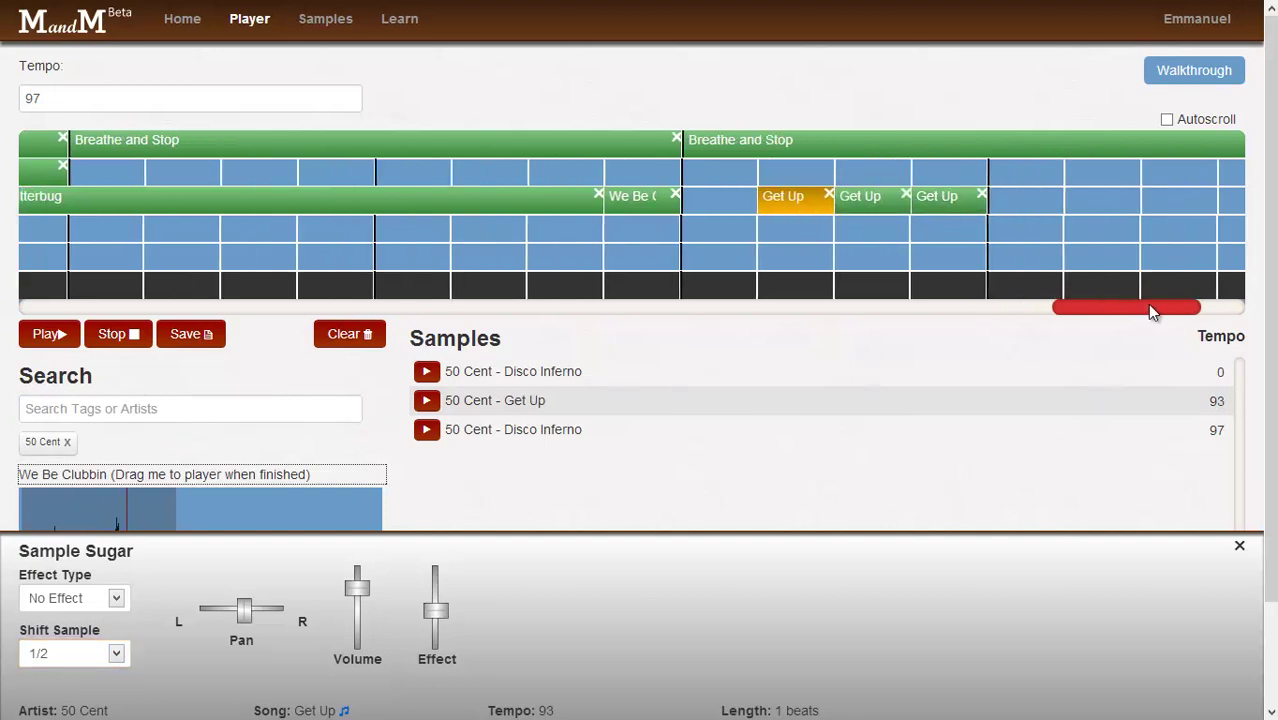
{"action": "left_click_drag", "start_coordinate": [858, 211], "coordinate": [990, 214]}
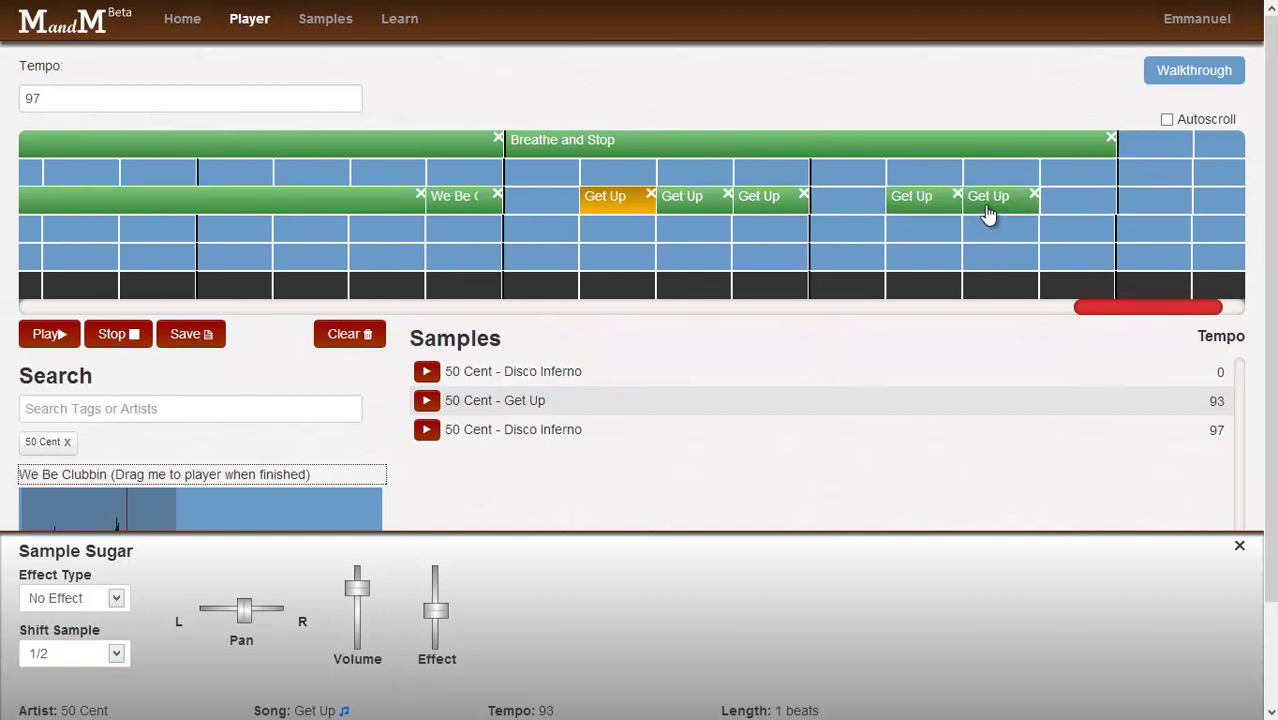
{"action": "left_click", "coordinate": [1046, 207]}
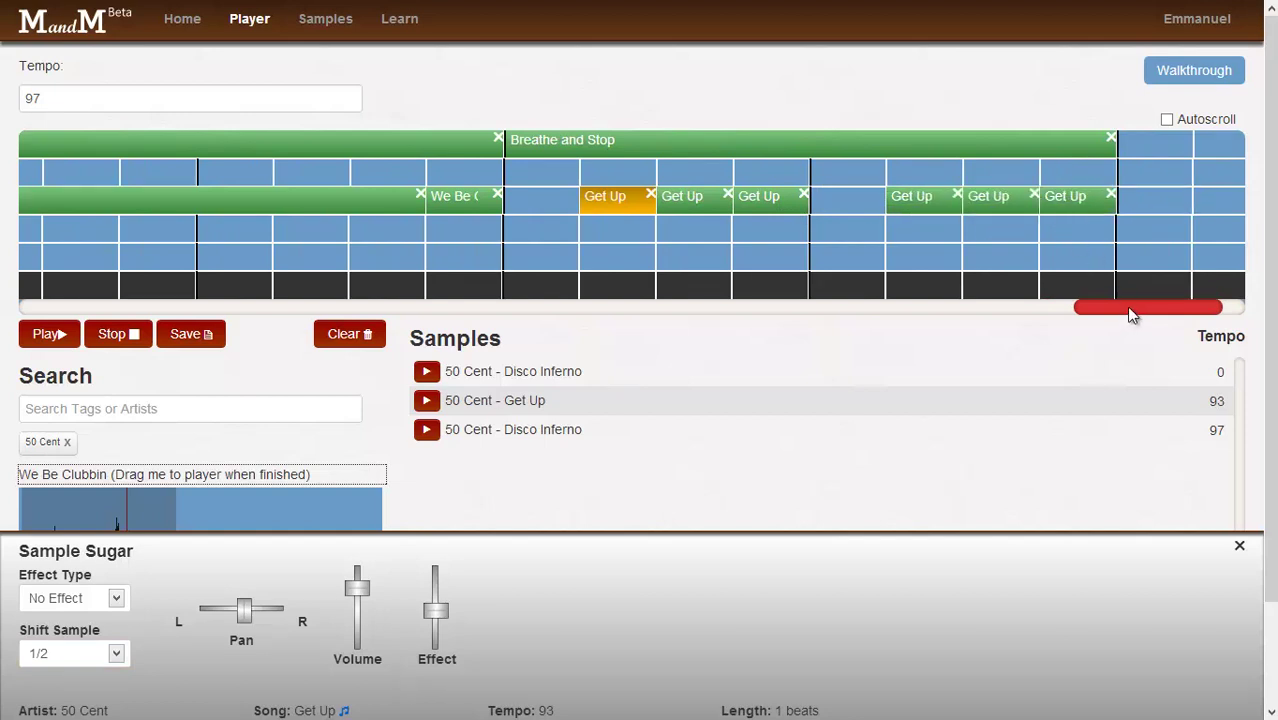
Step: Play the arrangement from the second Shutterbug section through the last Get Up clips and check the clip timing
{"action": "left_click_drag", "start_coordinate": [1130, 314], "coordinate": [775, 316]}
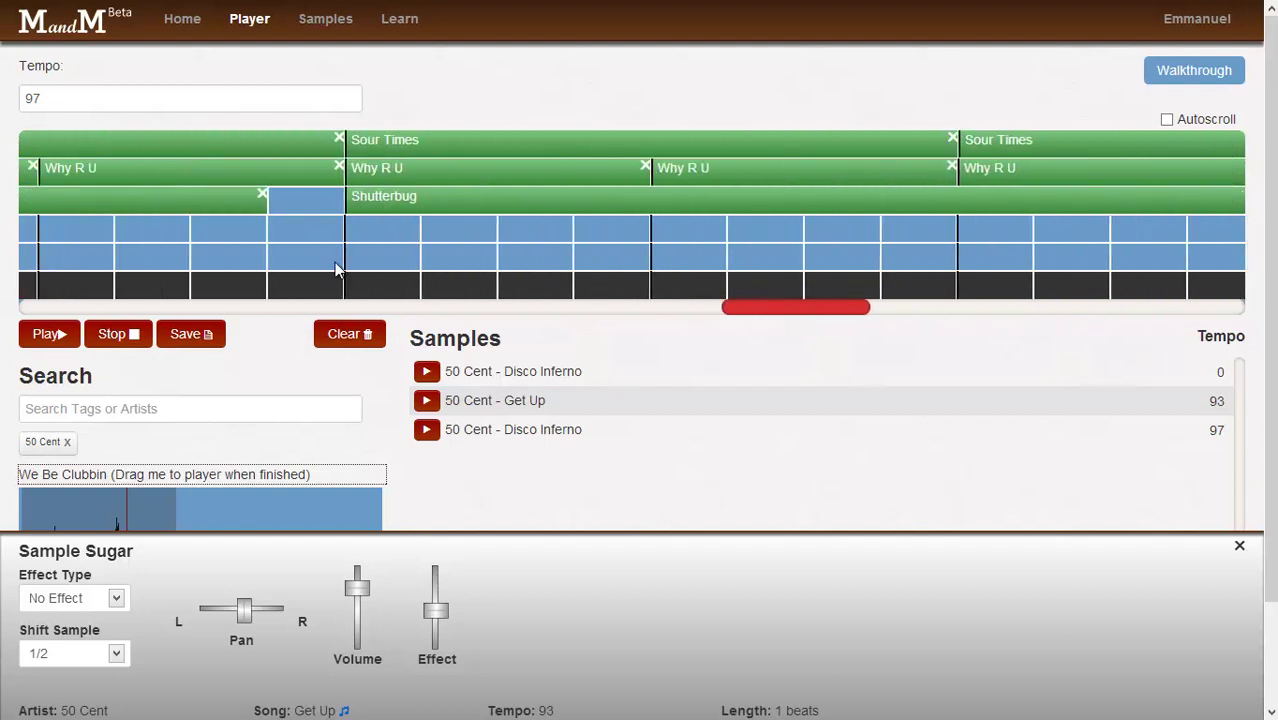
{"action": "left_click", "coordinate": [23, 340]}
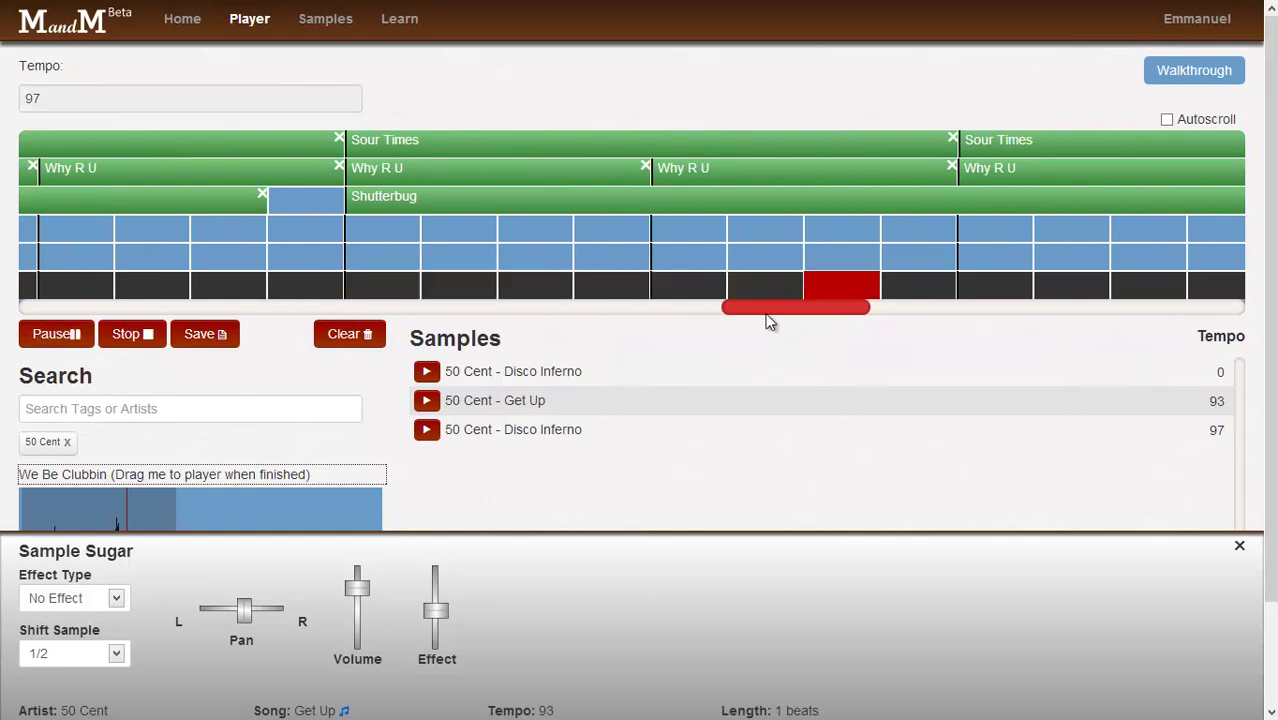
{"action": "left_click_drag", "start_coordinate": [813, 320], "coordinate": [927, 322]}
{"action": "left_click", "coordinate": [778, 212]}
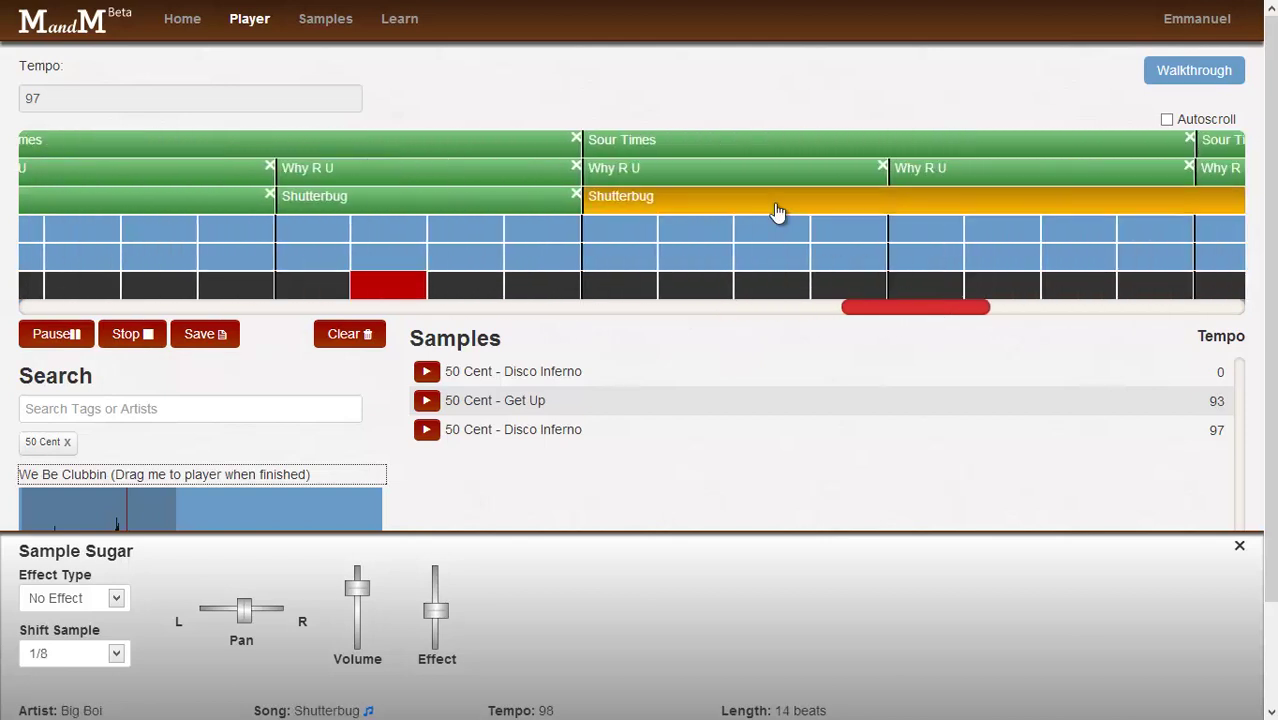
{"action": "left_click", "coordinate": [884, 262]}
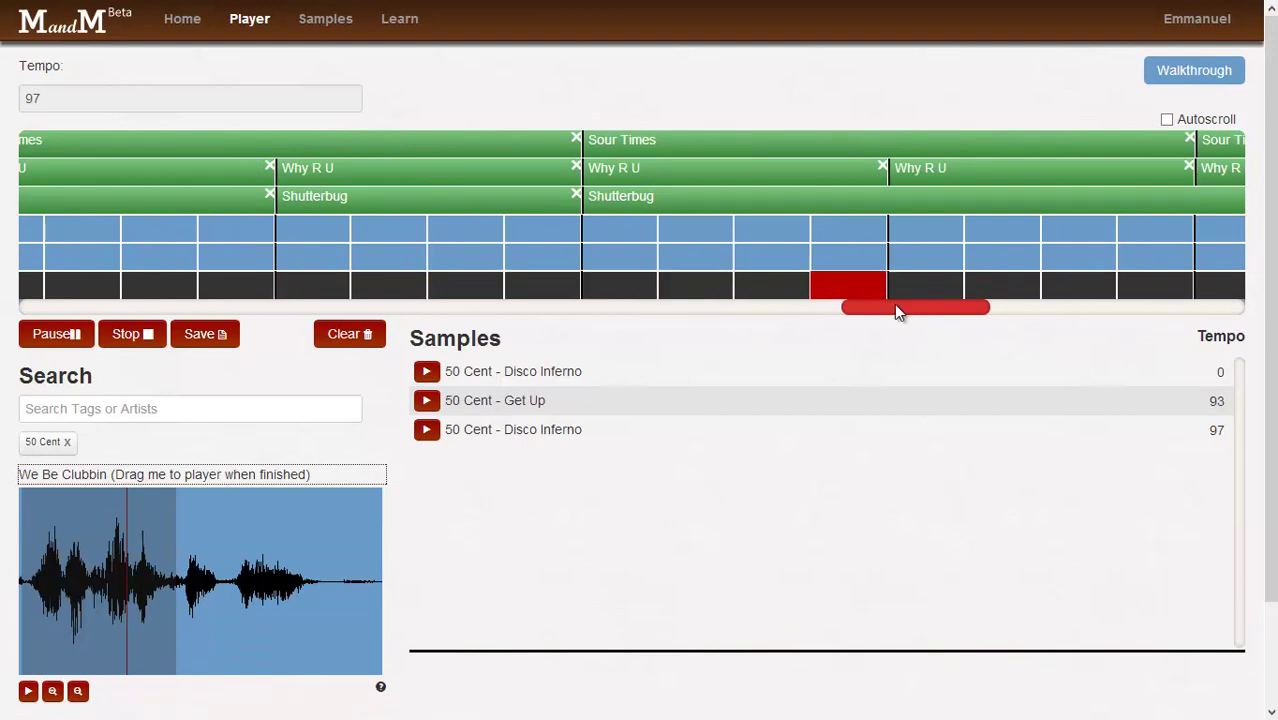
{"action": "left_click_drag", "start_coordinate": [895, 306], "coordinate": [990, 320]}
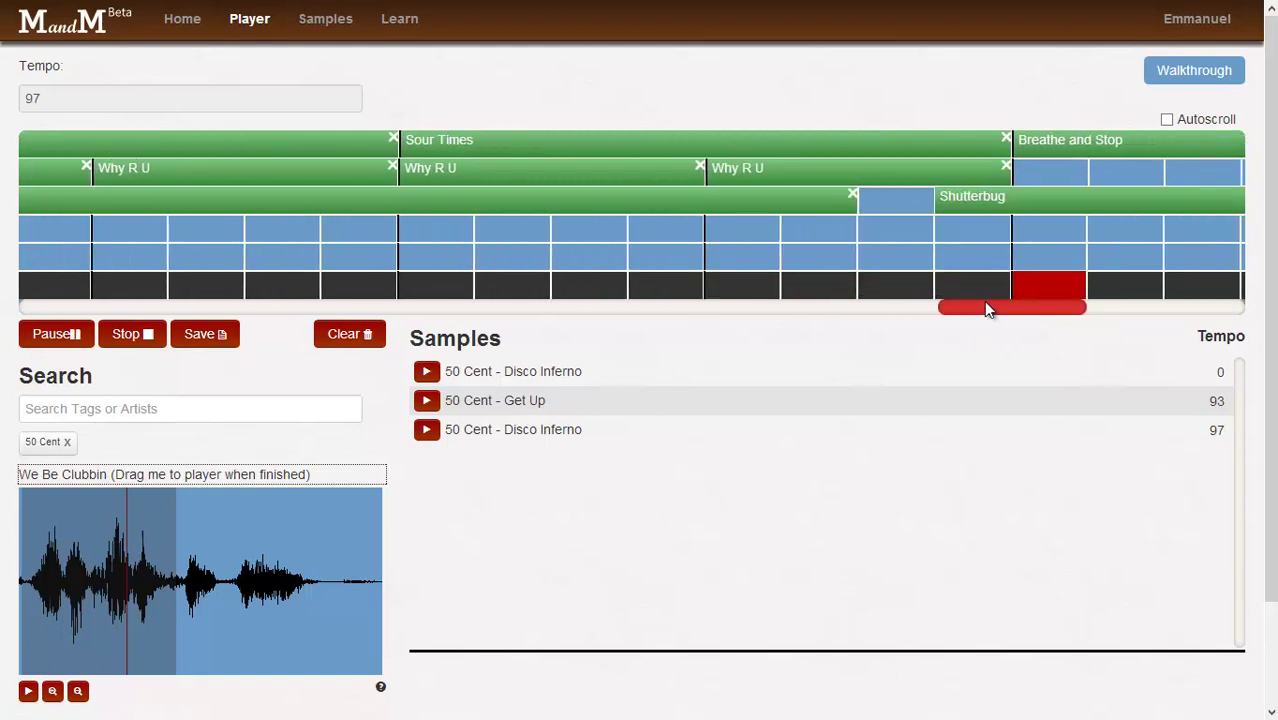
{"action": "left_click_drag", "start_coordinate": [981, 314], "coordinate": [1096, 331]}
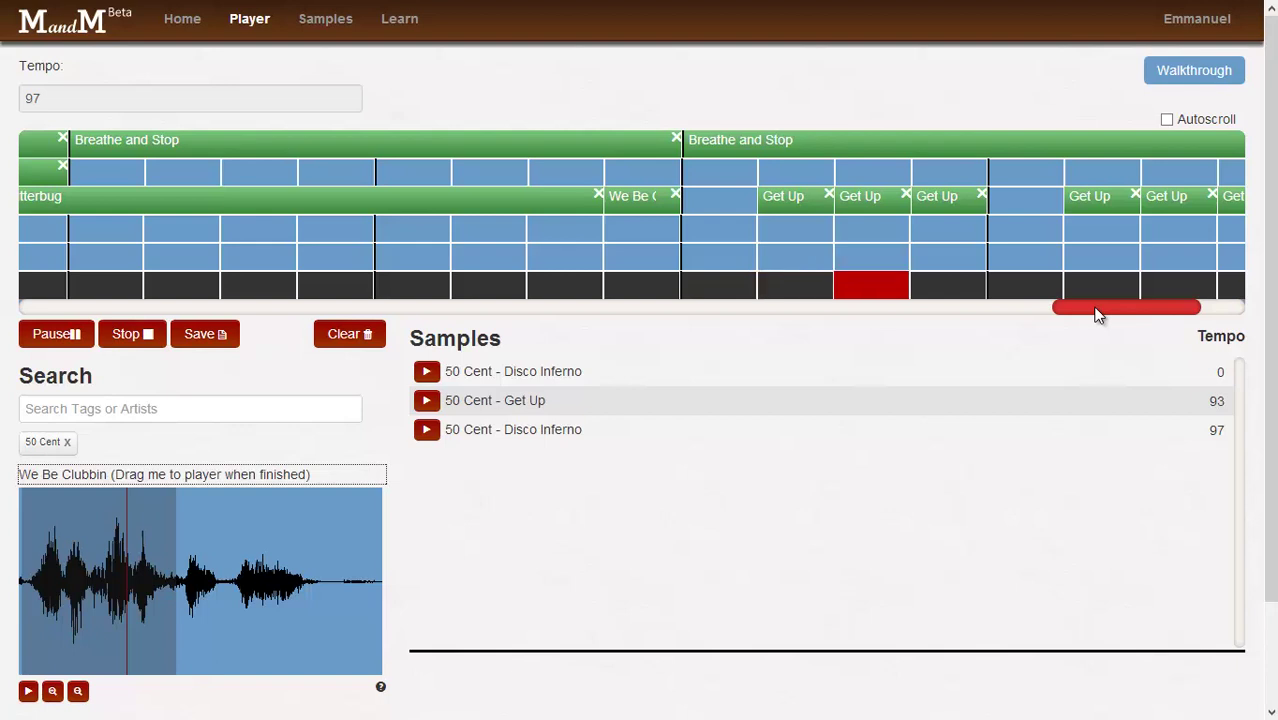
{"action": "left_click_drag", "start_coordinate": [1105, 311], "coordinate": [1135, 318]}
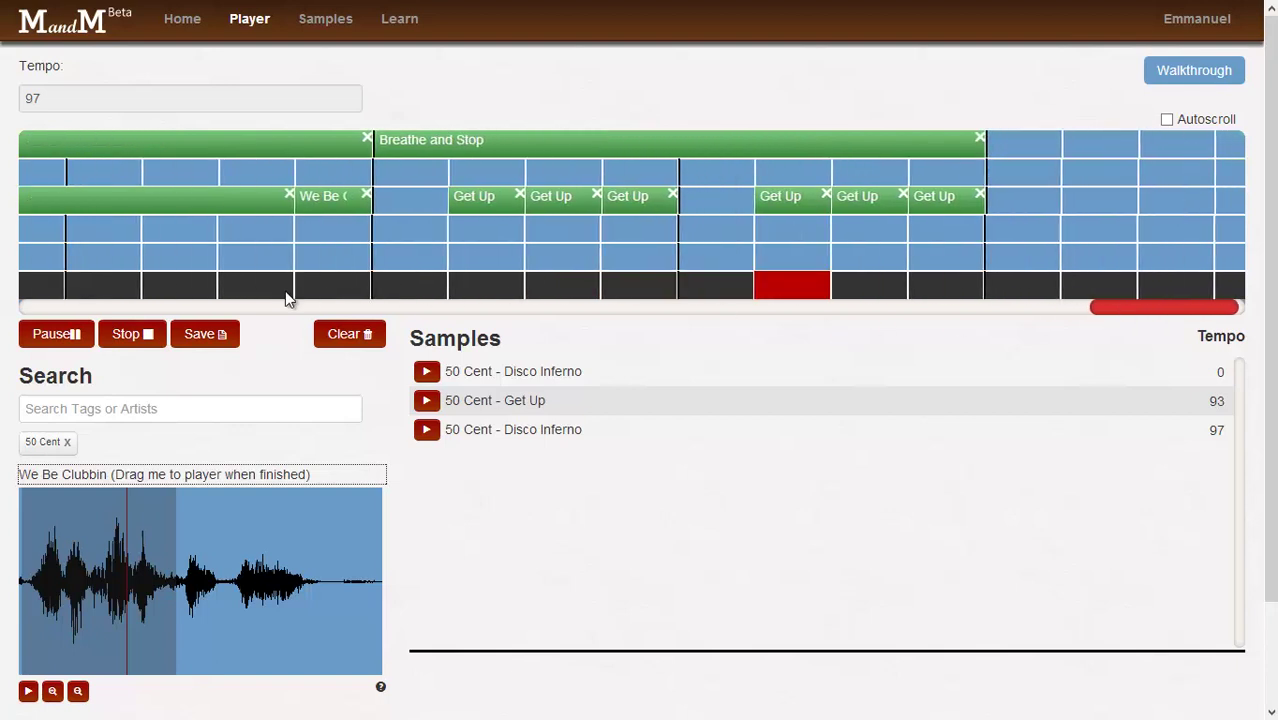
{"action": "left_click", "coordinate": [124, 336]}
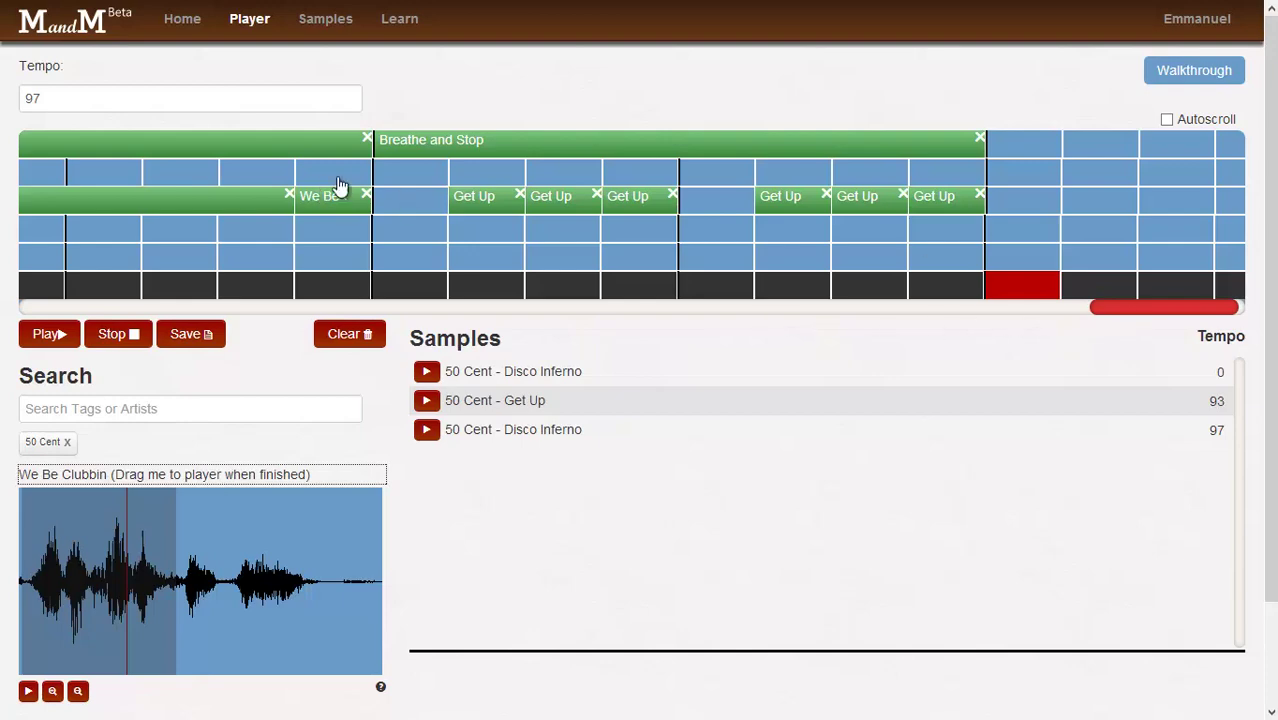
{"action": "left_click_drag", "start_coordinate": [1125, 318], "coordinate": [937, 290]}
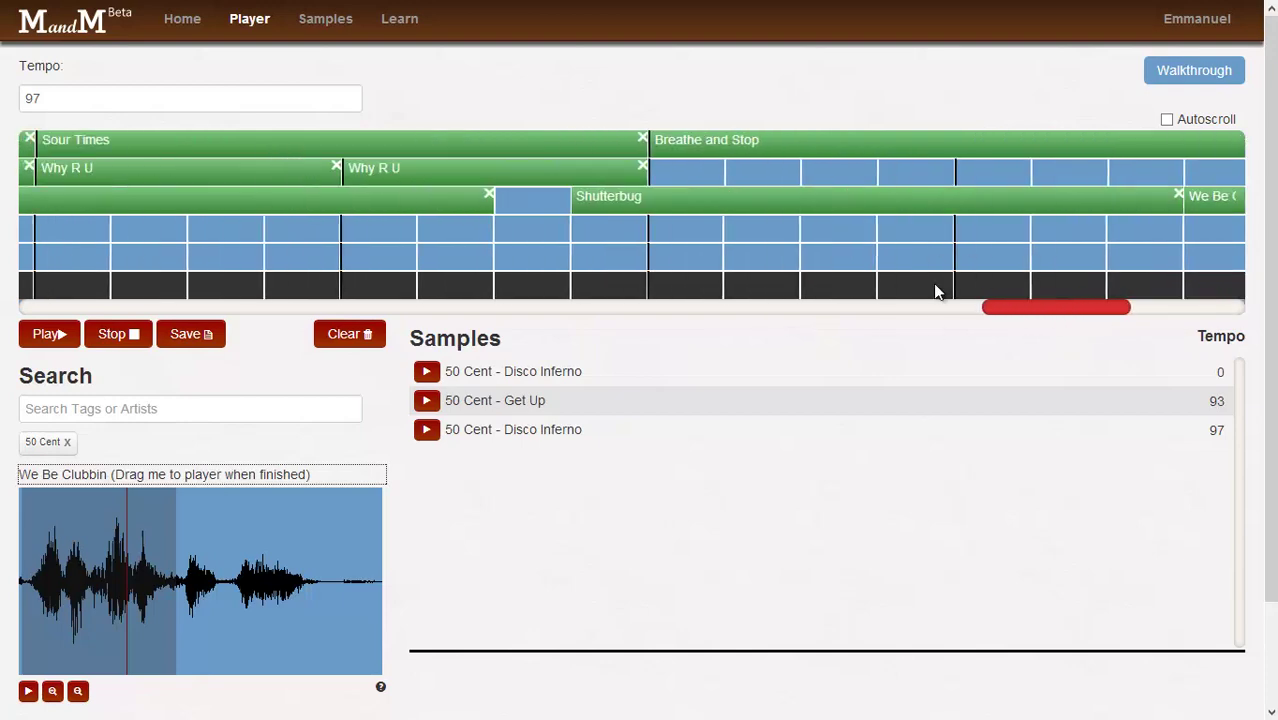
{"action": "left_click_drag", "start_coordinate": [1062, 316], "coordinate": [1175, 310]}
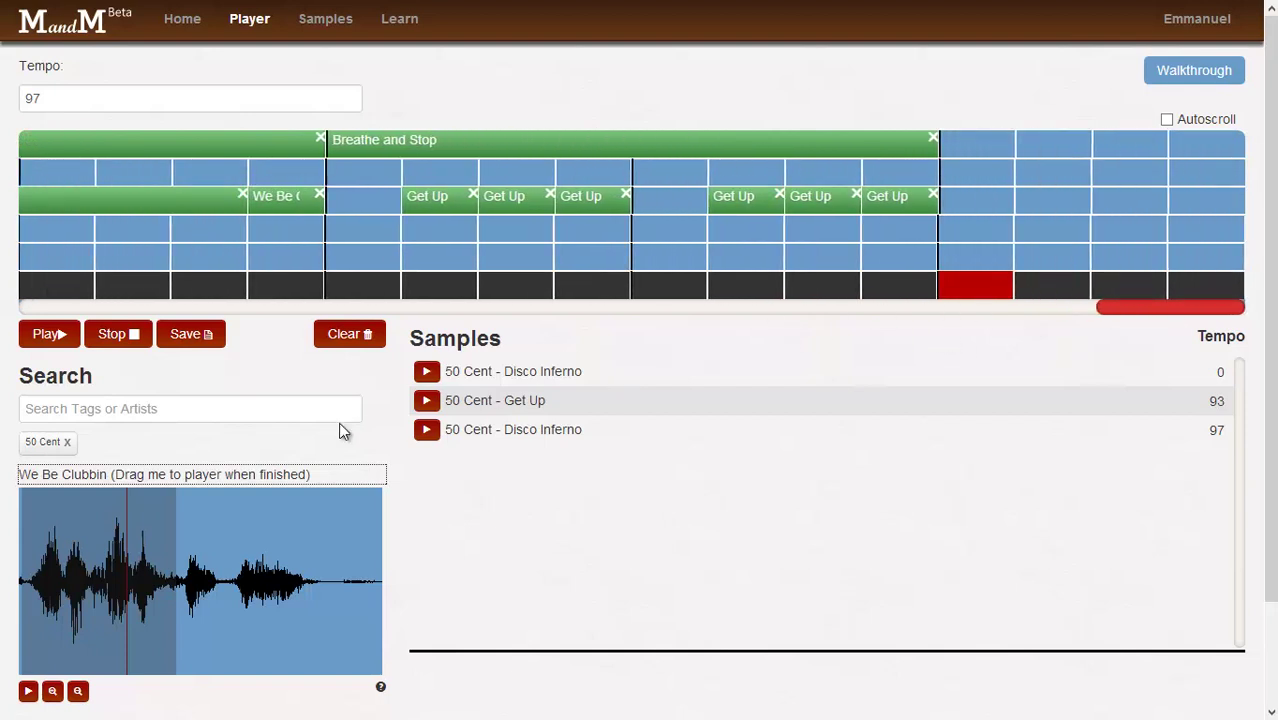
Step: Clear the 50 Cent filter from the sample search
{"action": "left_click", "coordinate": [67, 443]}
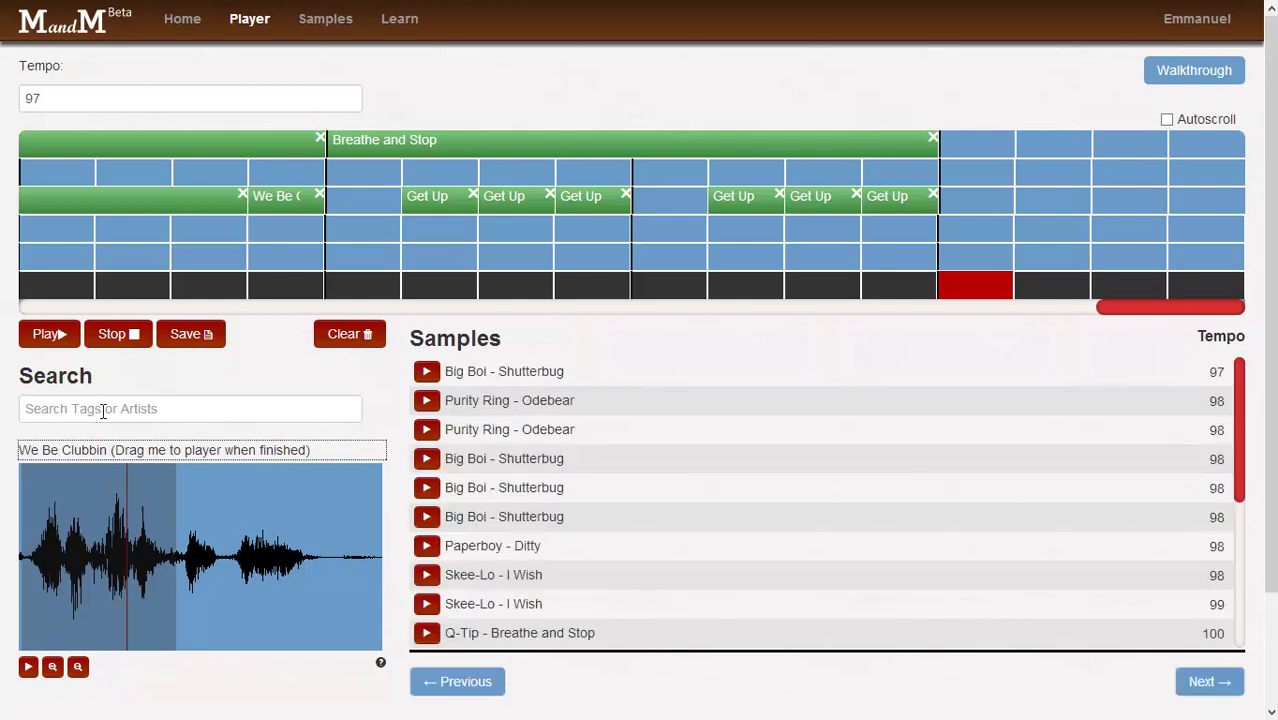
{"action": "left_click", "coordinate": [103, 410]}
{"action": "type", "text": "fra"}
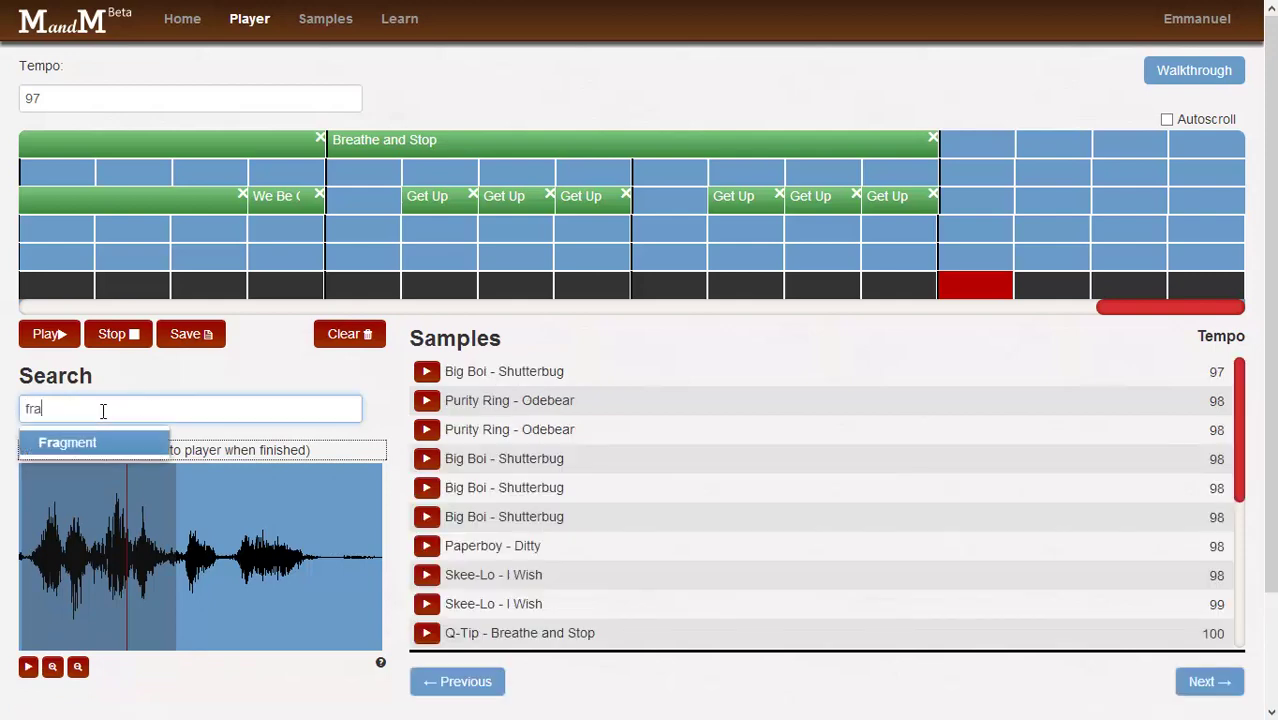
{"action": "key", "text": "BackSpace"}
{"action": "key", "text": "BackSpace"}
{"action": "key", "text": "BackSpace"}
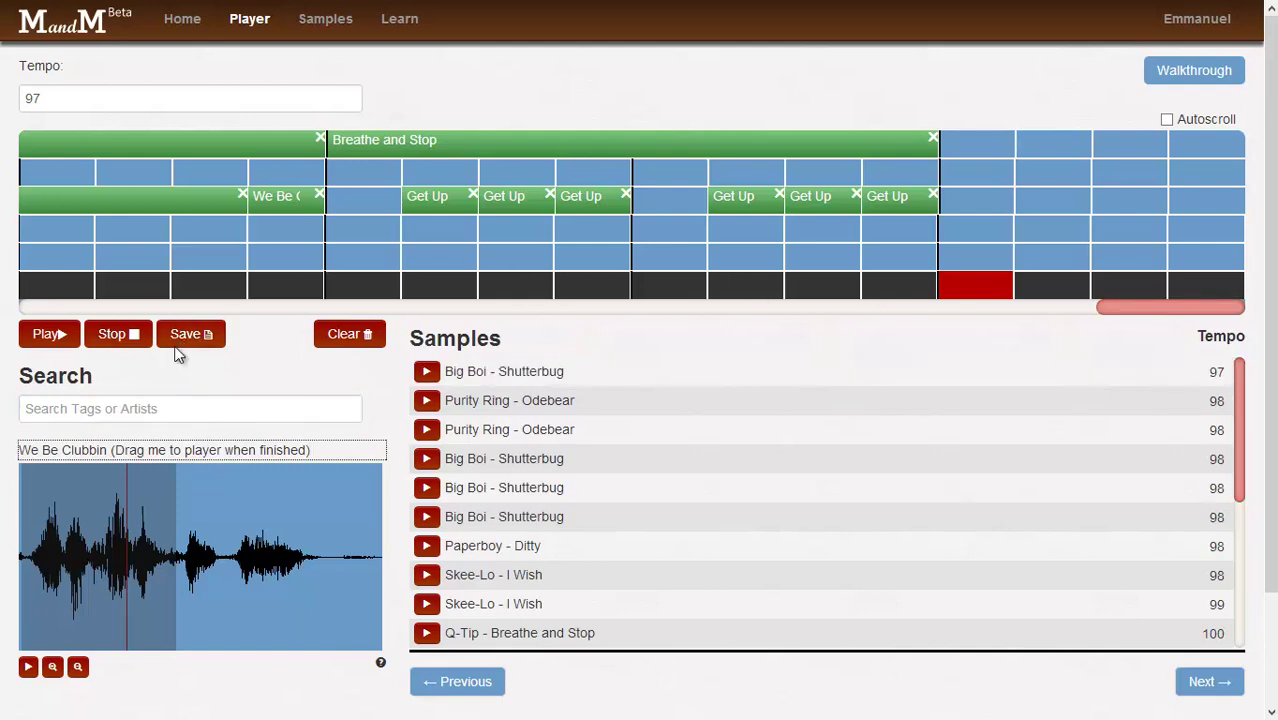
Step: Filter the samples by Edgar Winter and place Frankenstein directly after the last Breathe and Stop clip on the first track
{"action": "left_click", "coordinate": [144, 405]}
{"action": "type", "text": "ed"}
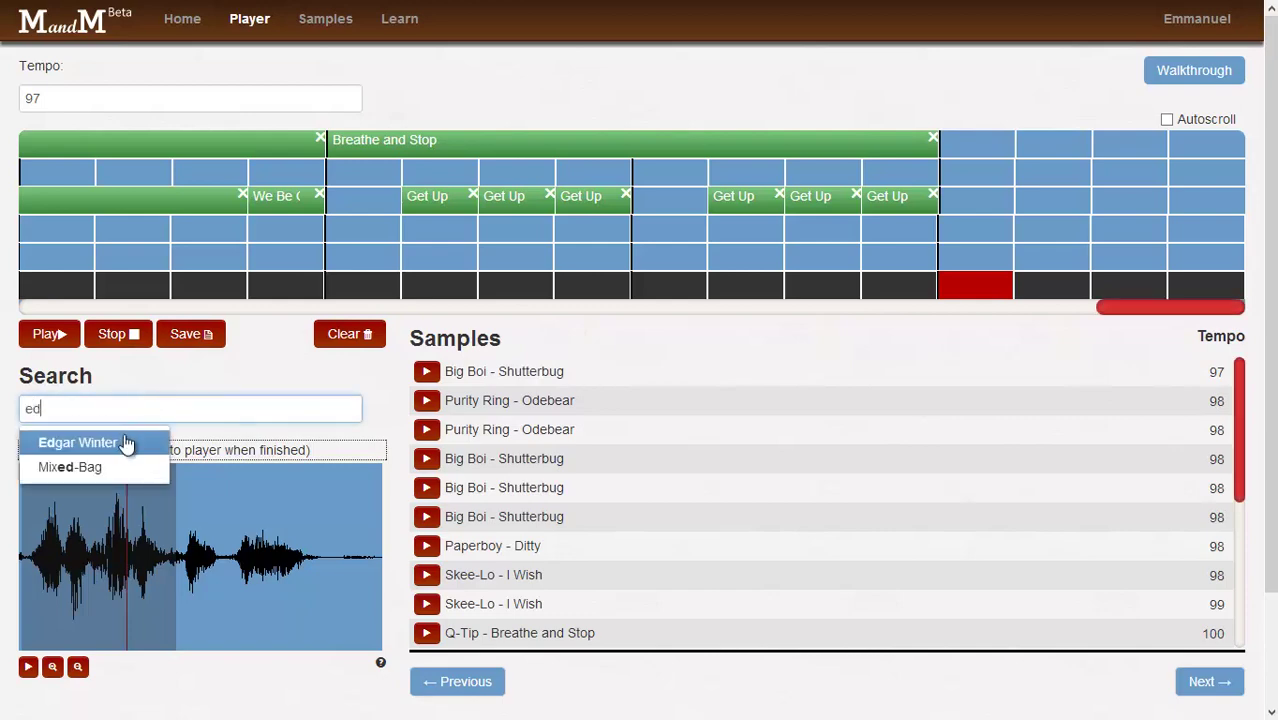
{"action": "left_click", "coordinate": [125, 443]}
{"action": "left_click_drag", "start_coordinate": [605, 385], "coordinate": [960, 162]}
{"action": "left_click_drag", "start_coordinate": [952, 228], "coordinate": [1056, 320]}
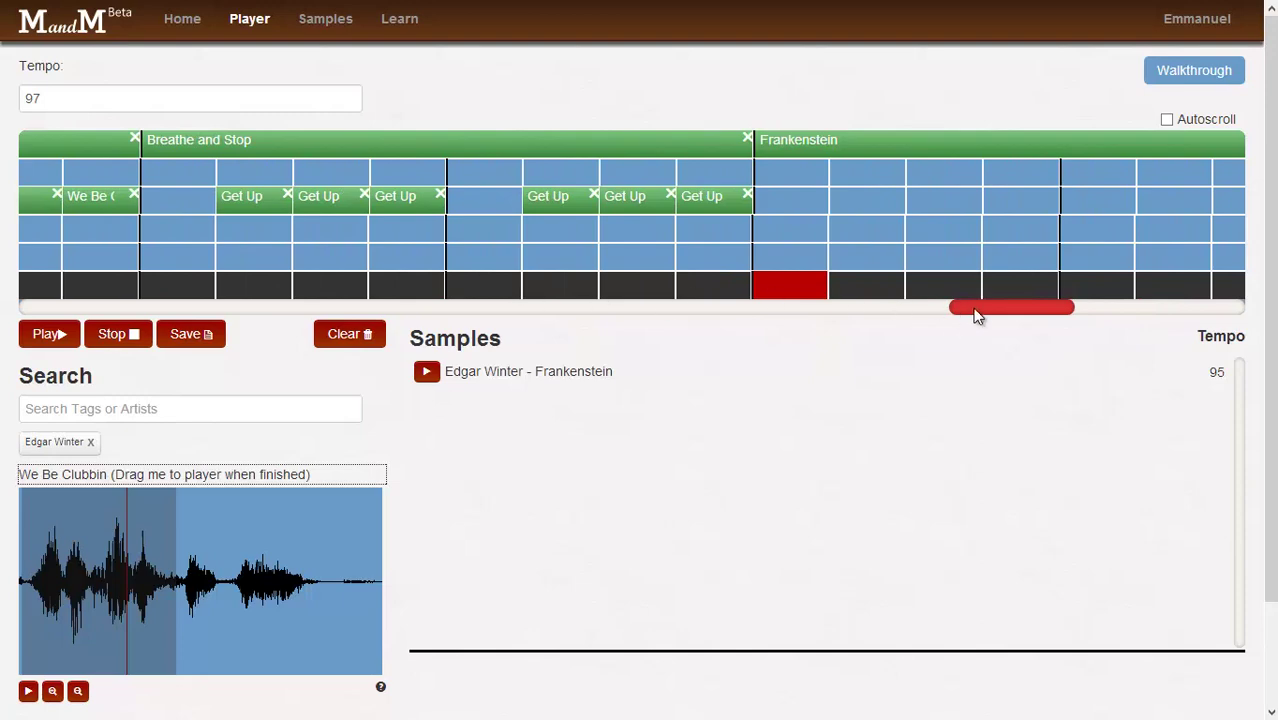
Step: Filter the samples by Big Boi instead of Edgar Winter
{"action": "left_click", "coordinate": [90, 441]}
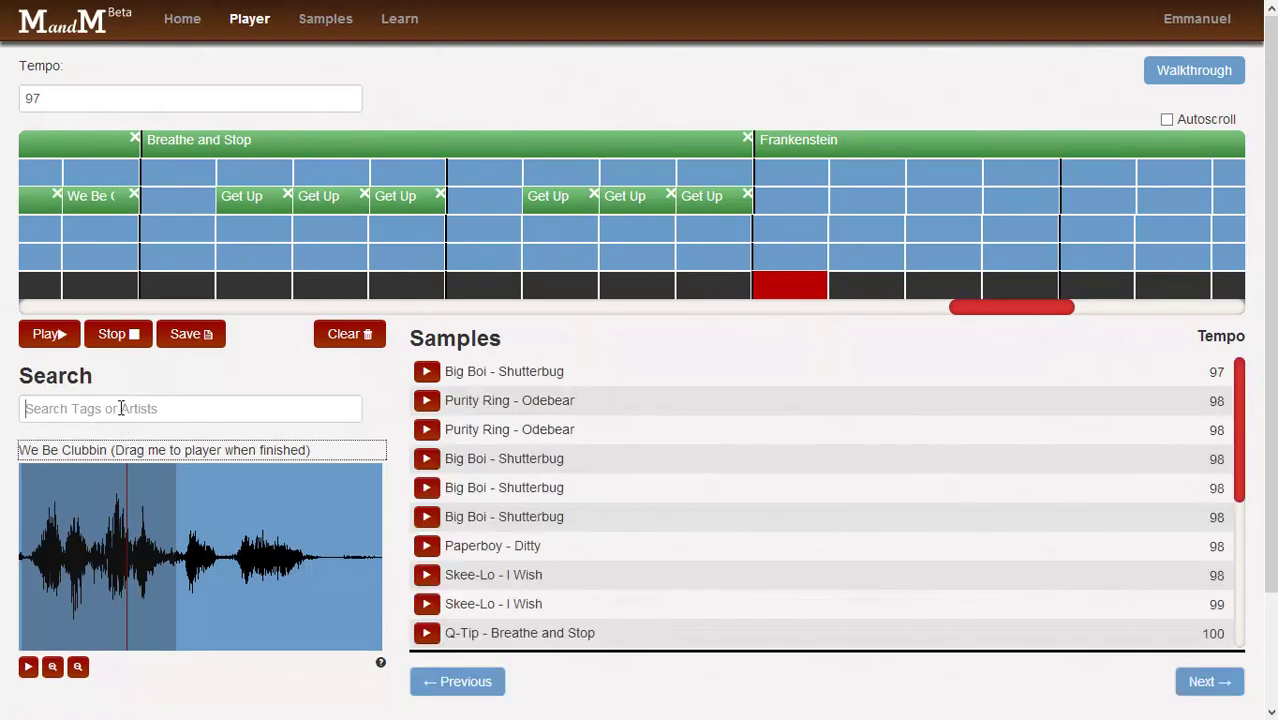
{"action": "left_click", "coordinate": [125, 408]}
{"action": "type", "text": "big"}
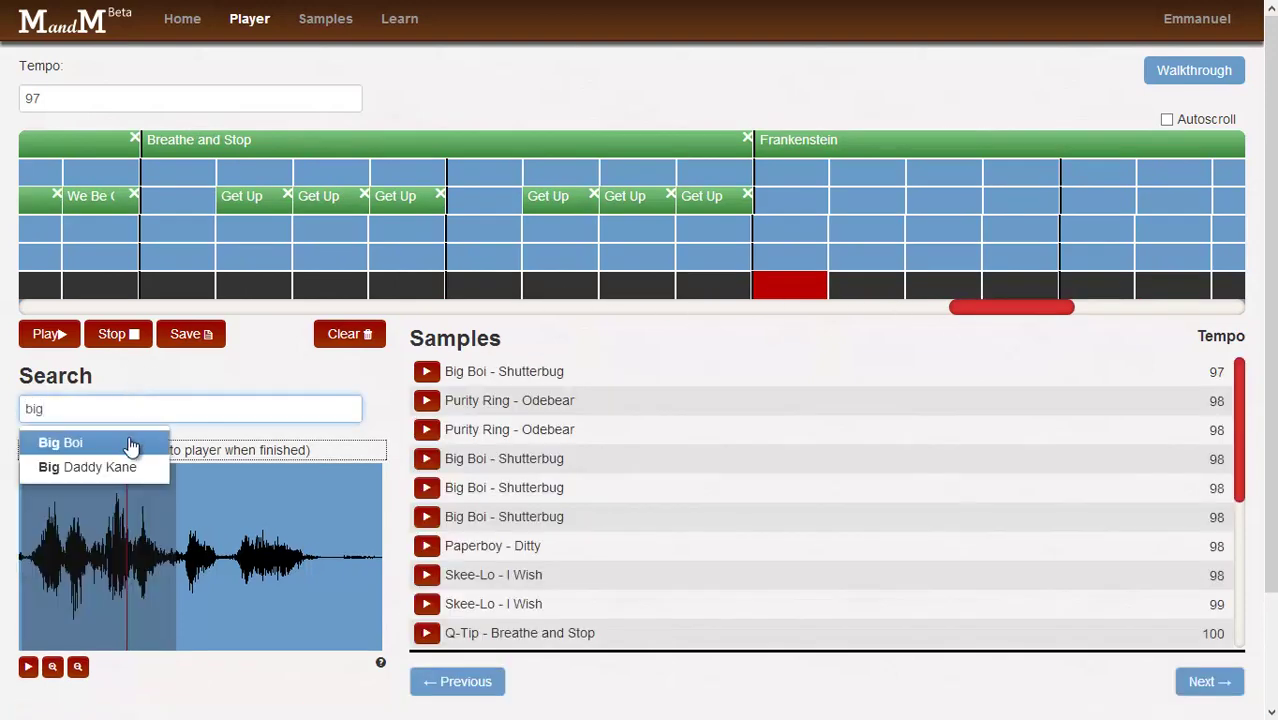
{"action": "left_click", "coordinate": [131, 445]}
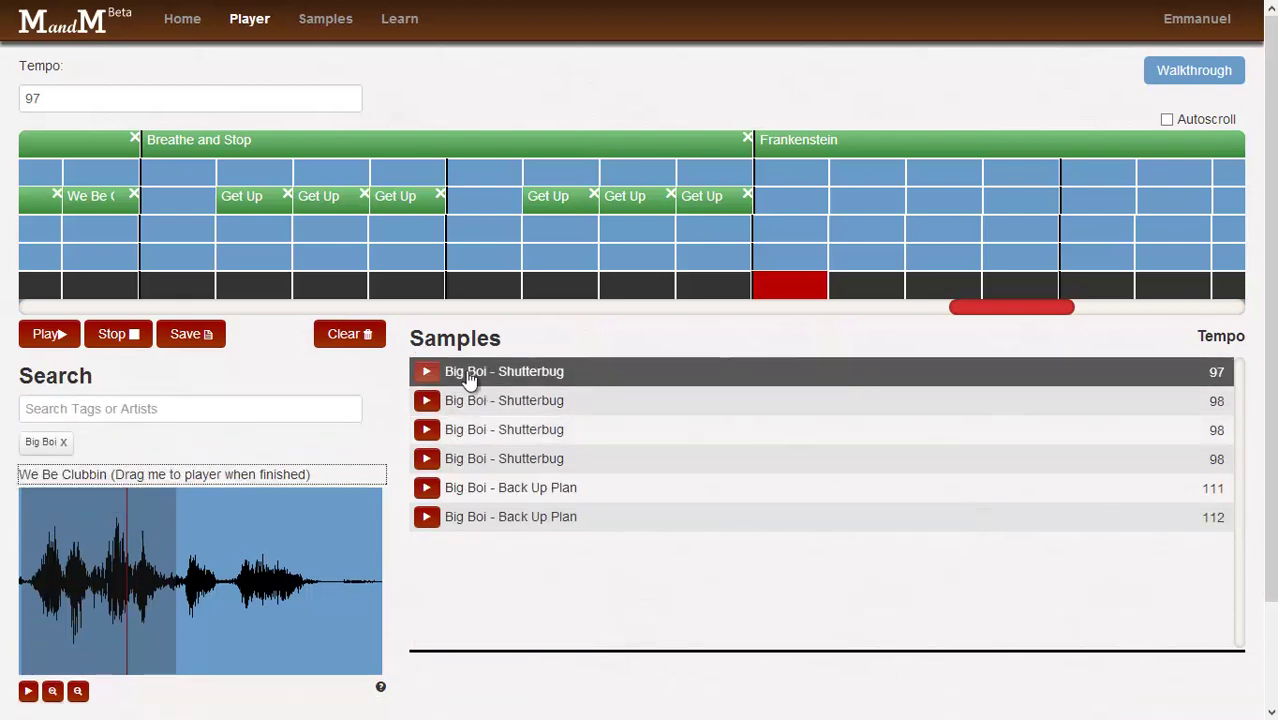
Step: Load Big Boi's 97-tempo Shutterbug sample into the waveform editor and preview it
{"action": "left_click_drag", "start_coordinate": [474, 378], "coordinate": [167, 545]}
{"action": "left_click", "coordinate": [28, 691]}
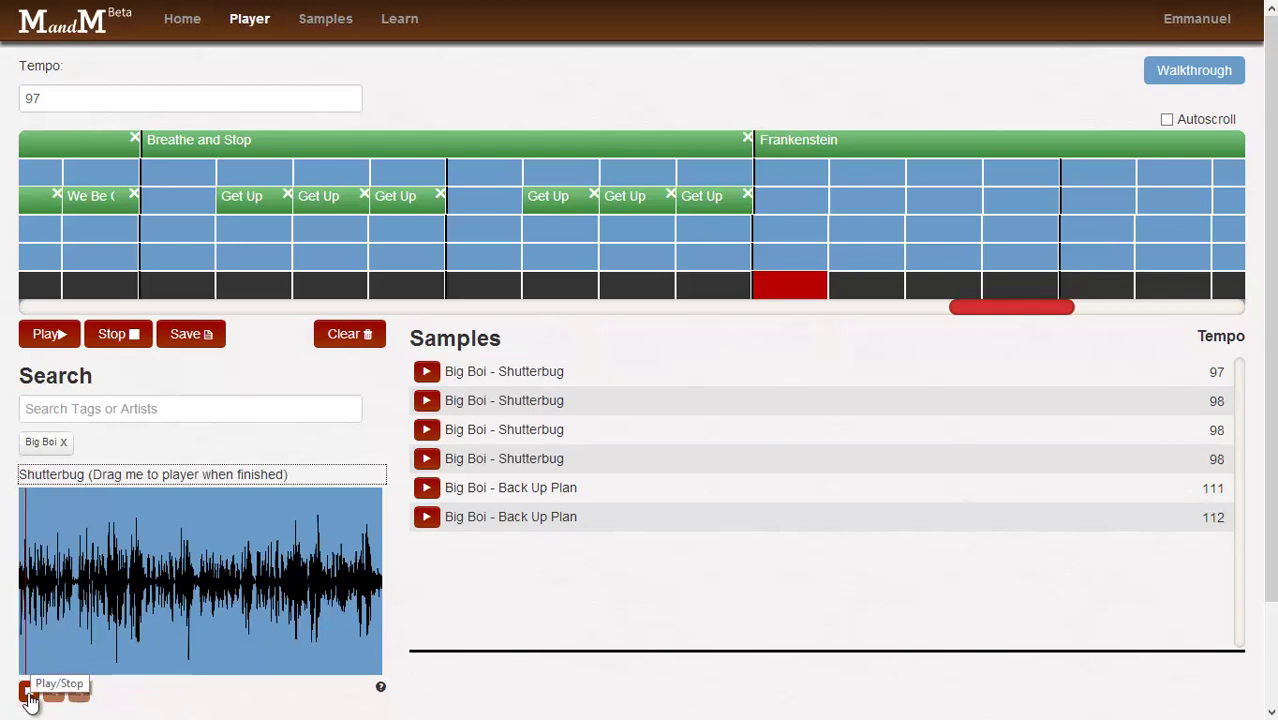
{"action": "left_click", "coordinate": [183, 600]}
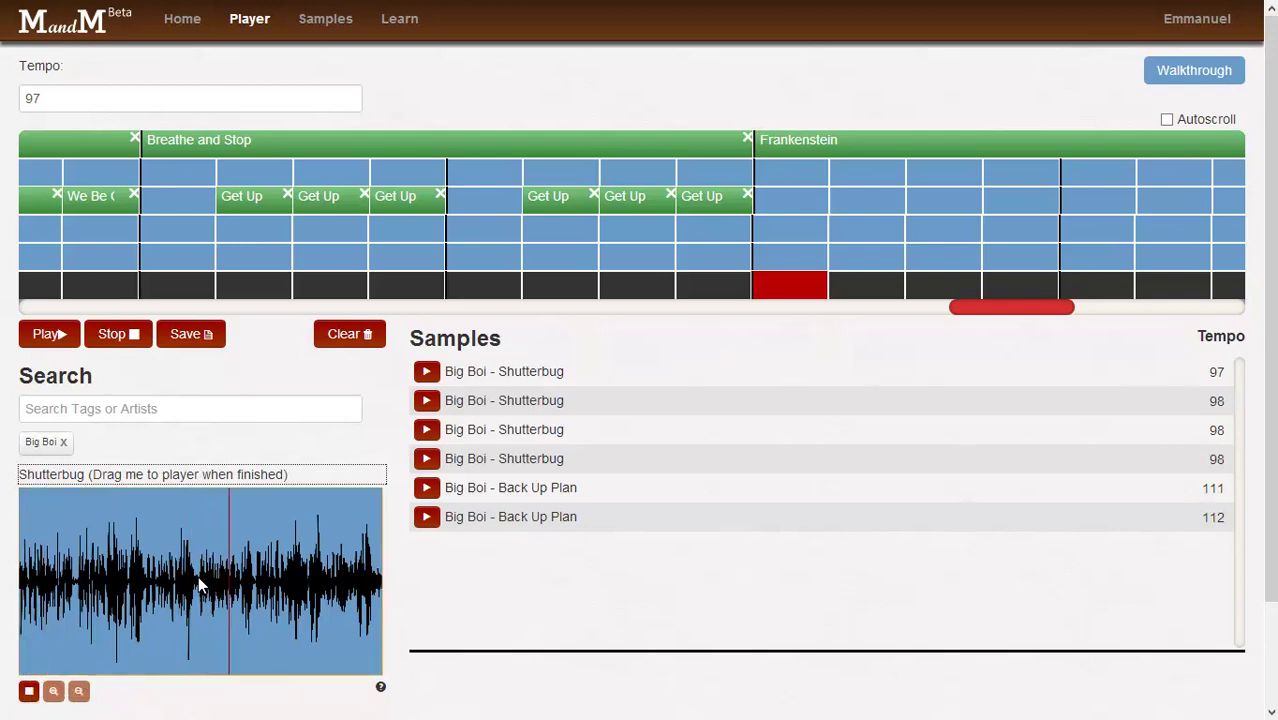
Step: Select the Shutterbug waveform from about 49% to 74%, preview it and place it on the fourth track one beat before Frankenstein starts
{"action": "left_click_drag", "start_coordinate": [222, 584], "coordinate": [286, 576]}
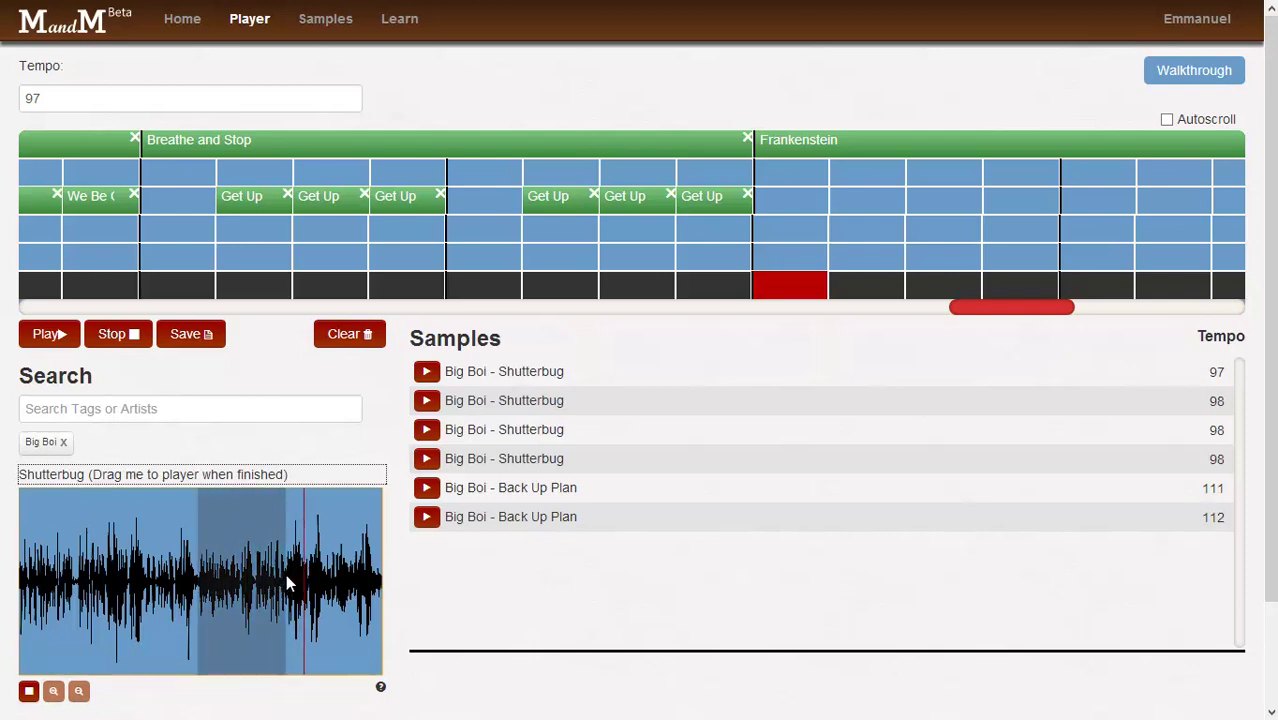
{"action": "left_click", "coordinate": [28, 690]}
{"action": "left_click", "coordinate": [28, 691]}
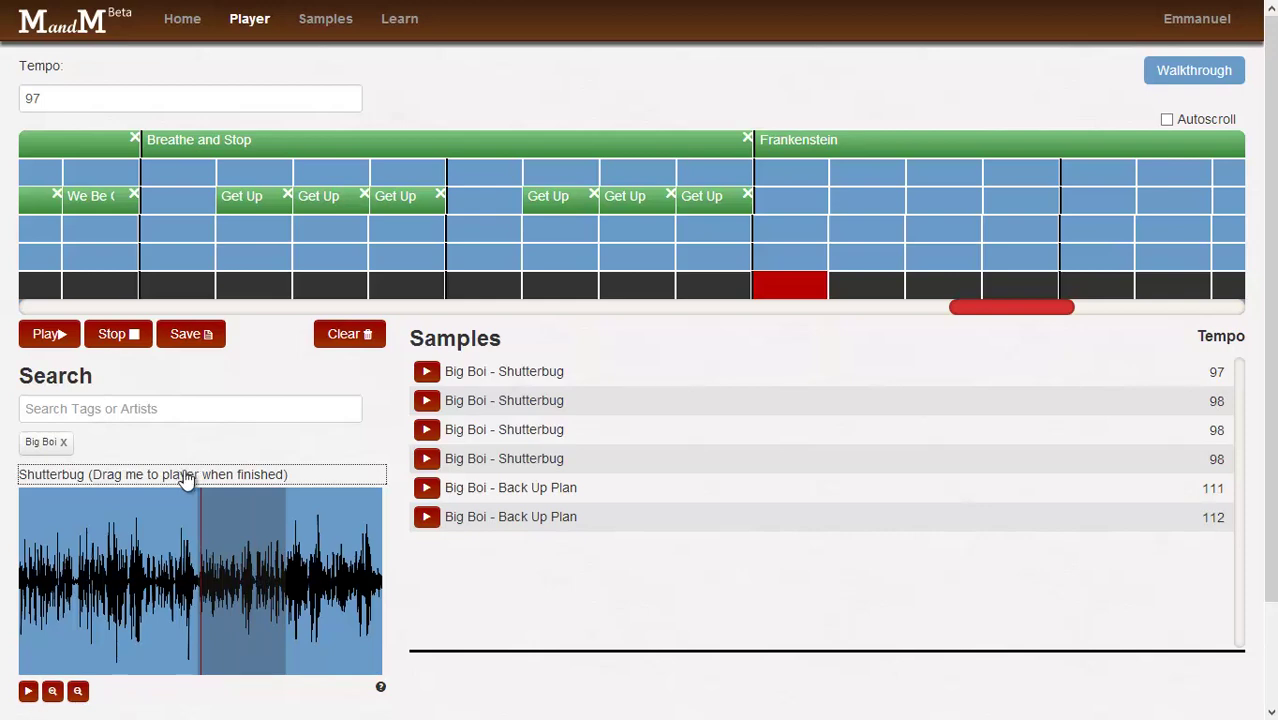
{"action": "left_click_drag", "start_coordinate": [230, 472], "coordinate": [759, 283]}
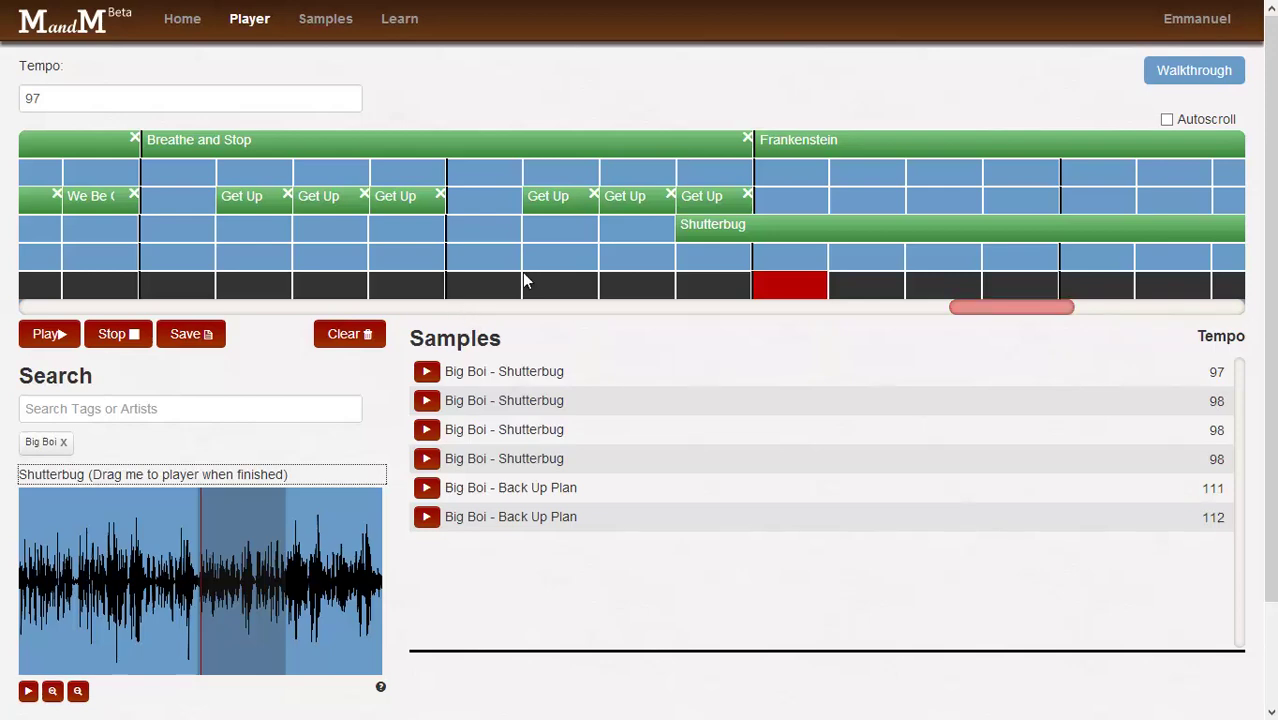
Step: Shift the Shutterbug clip on the fourth track by 7/8
{"action": "left_click", "coordinate": [718, 234]}
{"action": "left_click", "coordinate": [82, 652]}
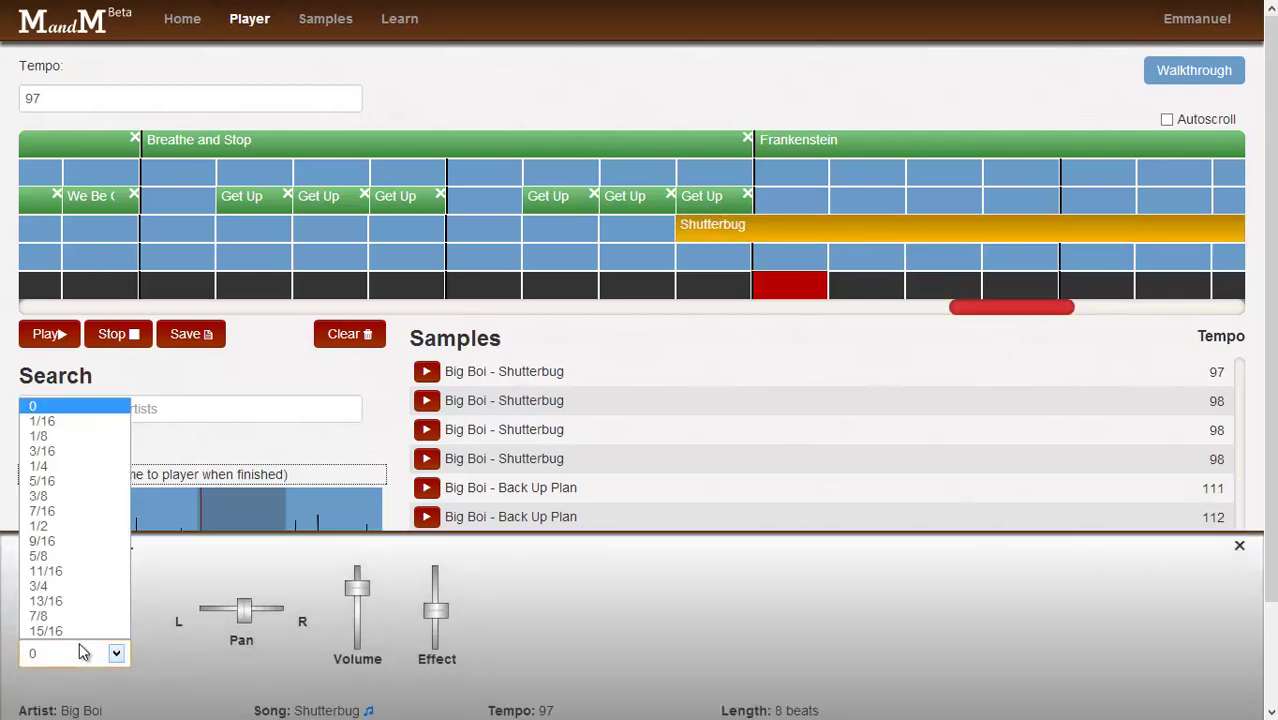
{"action": "left_click", "coordinate": [58, 616]}
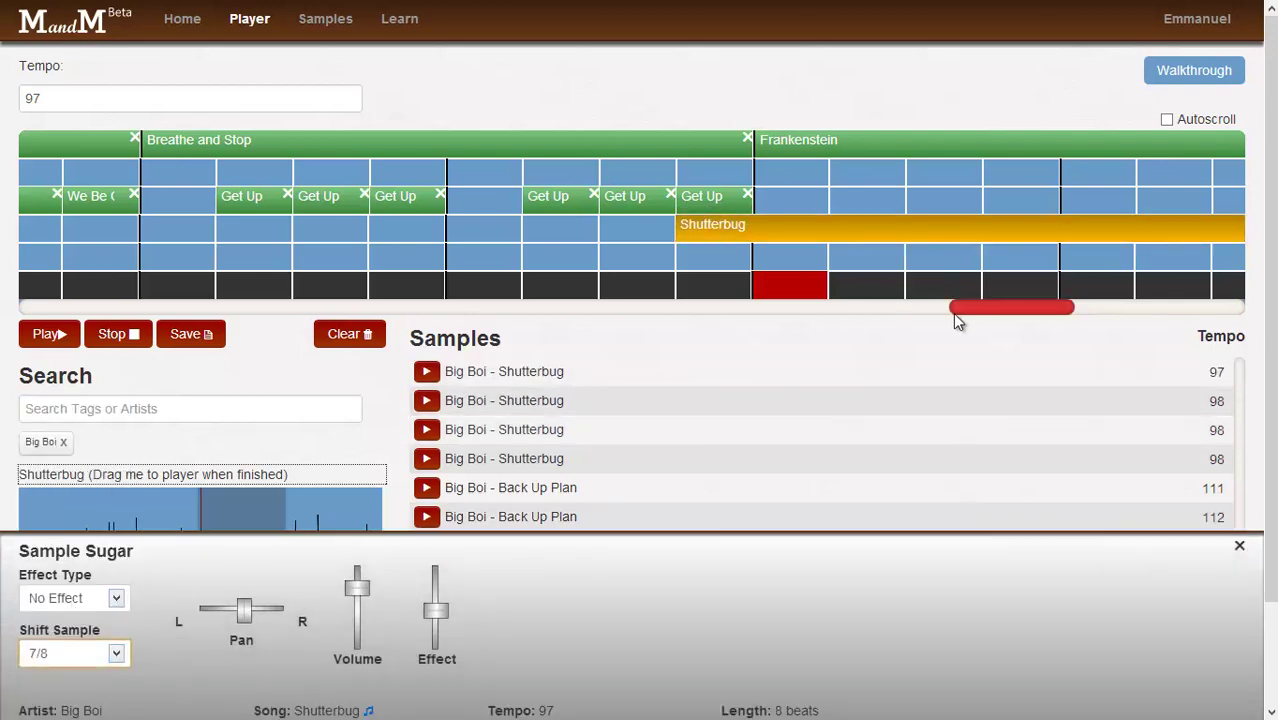
{"action": "left_click_drag", "start_coordinate": [966, 316], "coordinate": [1063, 320]}
{"action": "left_click", "coordinate": [315, 247]}
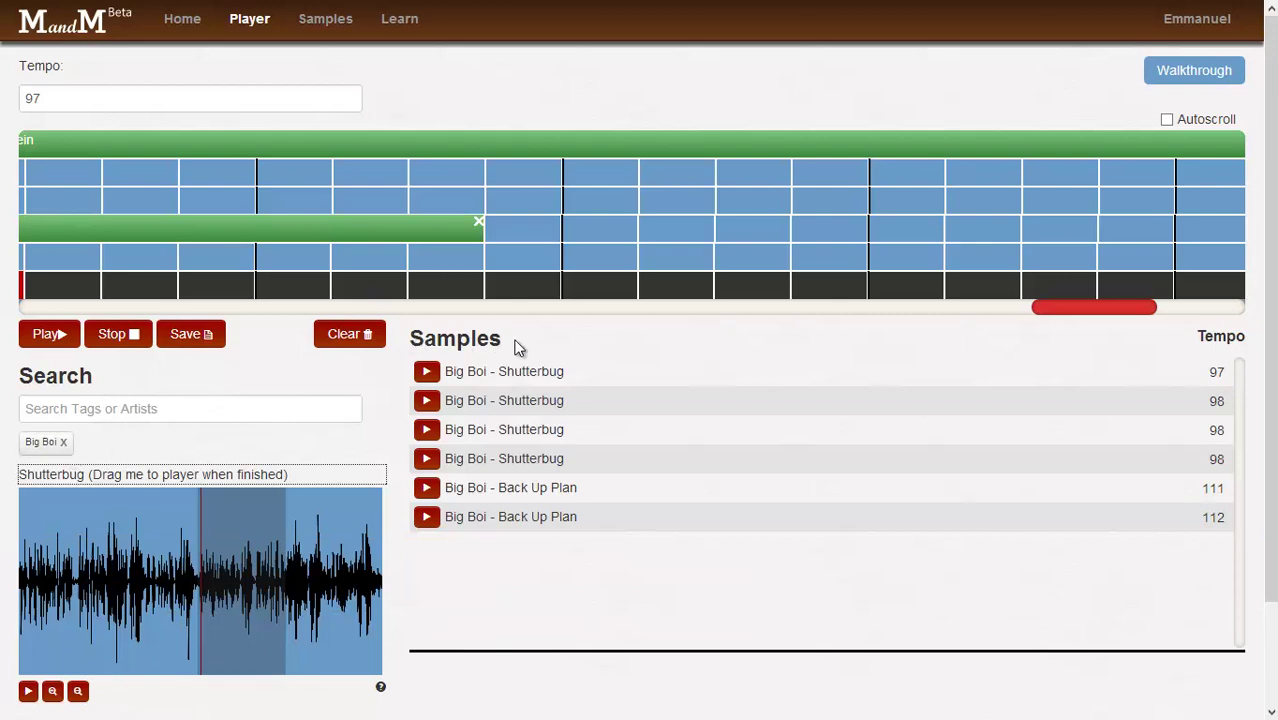
Step: Remove the Big Boi filter and copy the one-beat We Be Clubbin clip to the third track, directly after the fourth-track Shutterbug clip ends
{"action": "left_click", "coordinate": [63, 442]}
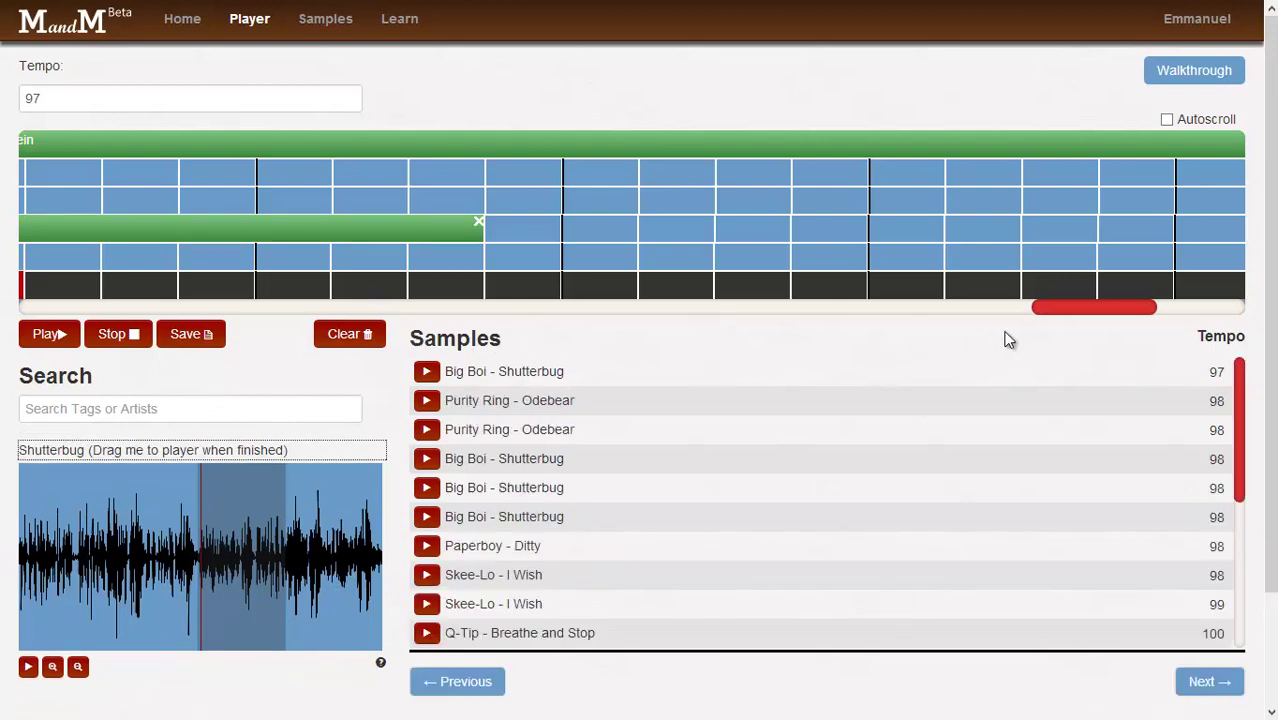
{"action": "left_click_drag", "start_coordinate": [1047, 316], "coordinate": [930, 318]}
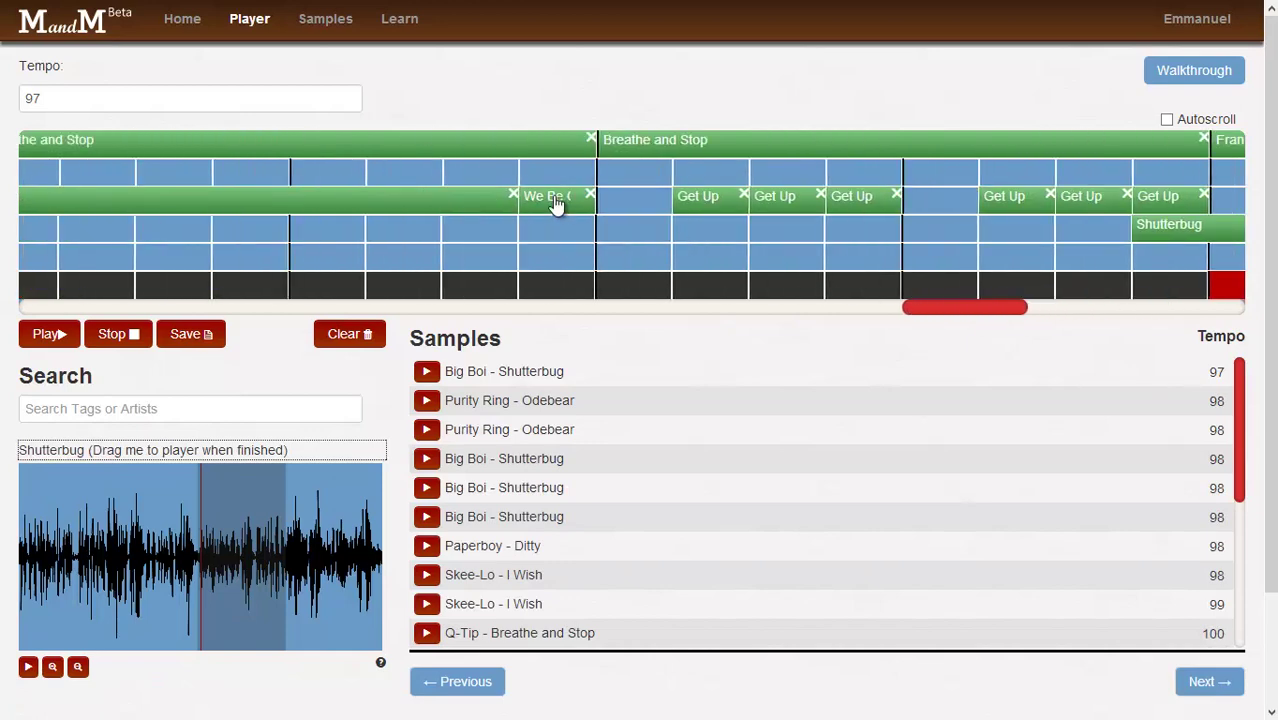
{"action": "left_click_drag", "start_coordinate": [556, 203], "coordinate": [1150, 170]}
{"action": "left_click_drag", "start_coordinate": [987, 312], "coordinate": [1100, 316]}
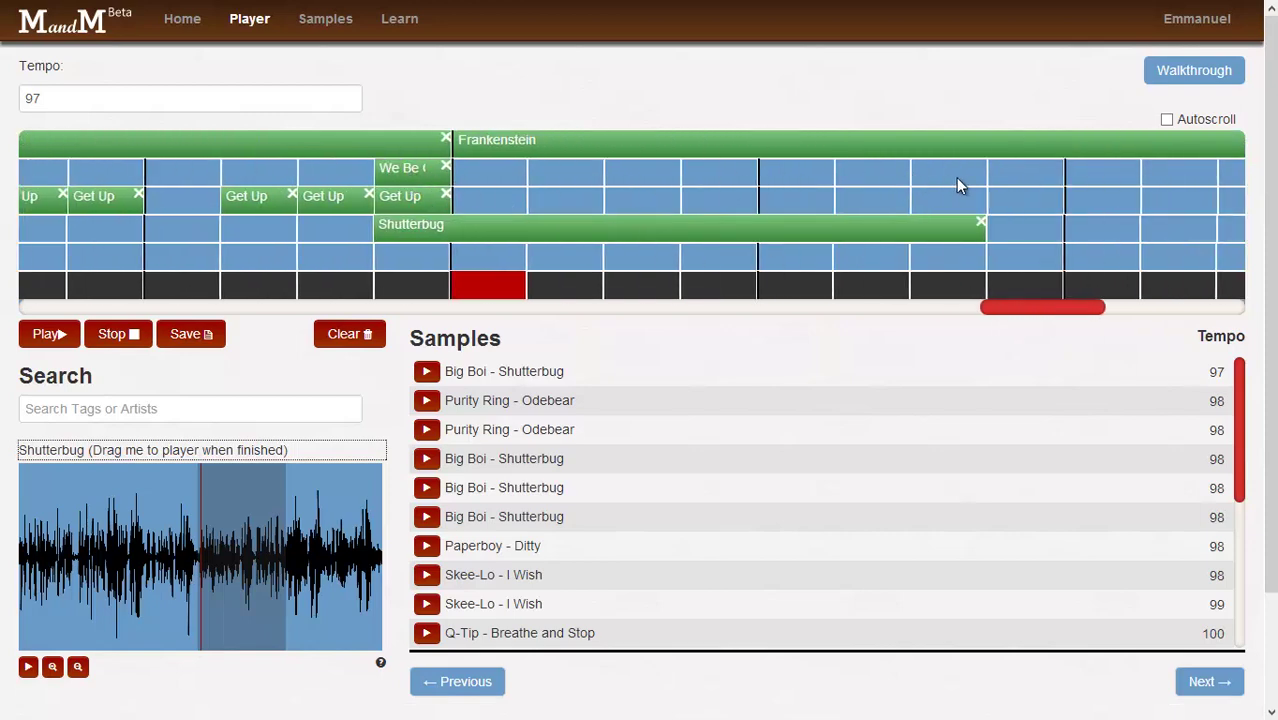
{"action": "left_click_drag", "start_coordinate": [957, 185], "coordinate": [1020, 197]}
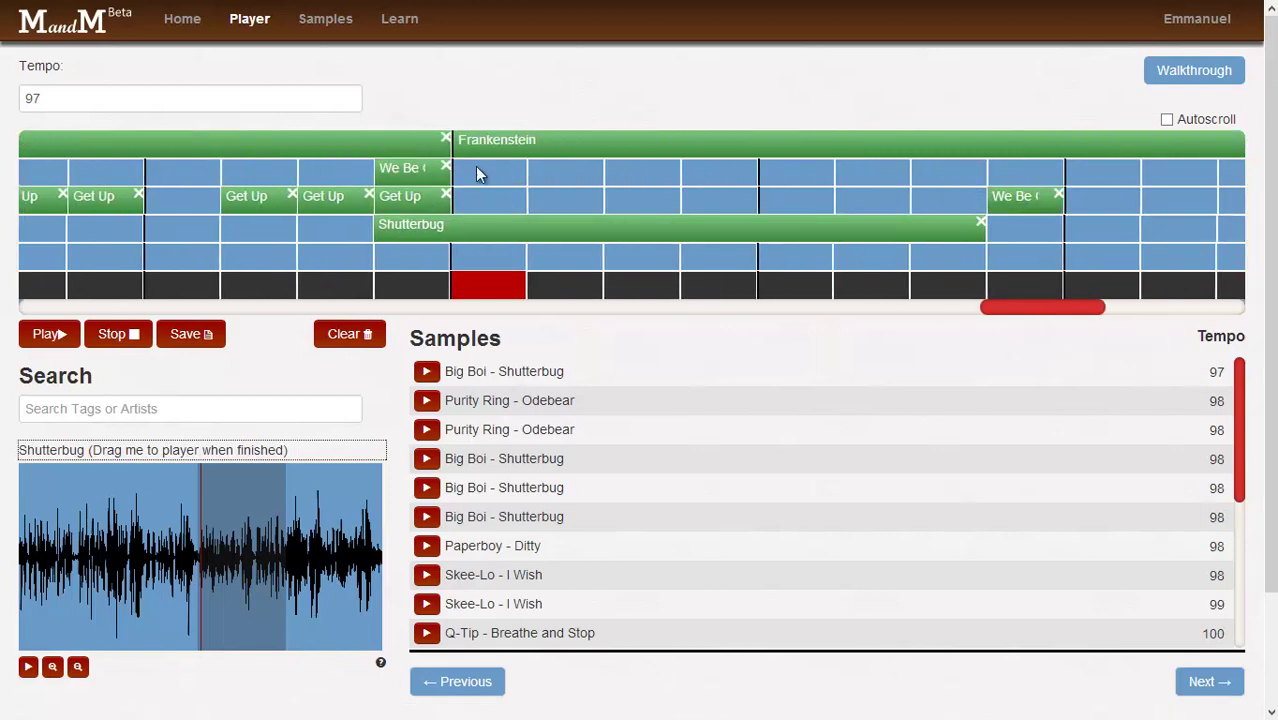
{"action": "left_click", "coordinate": [446, 168]}
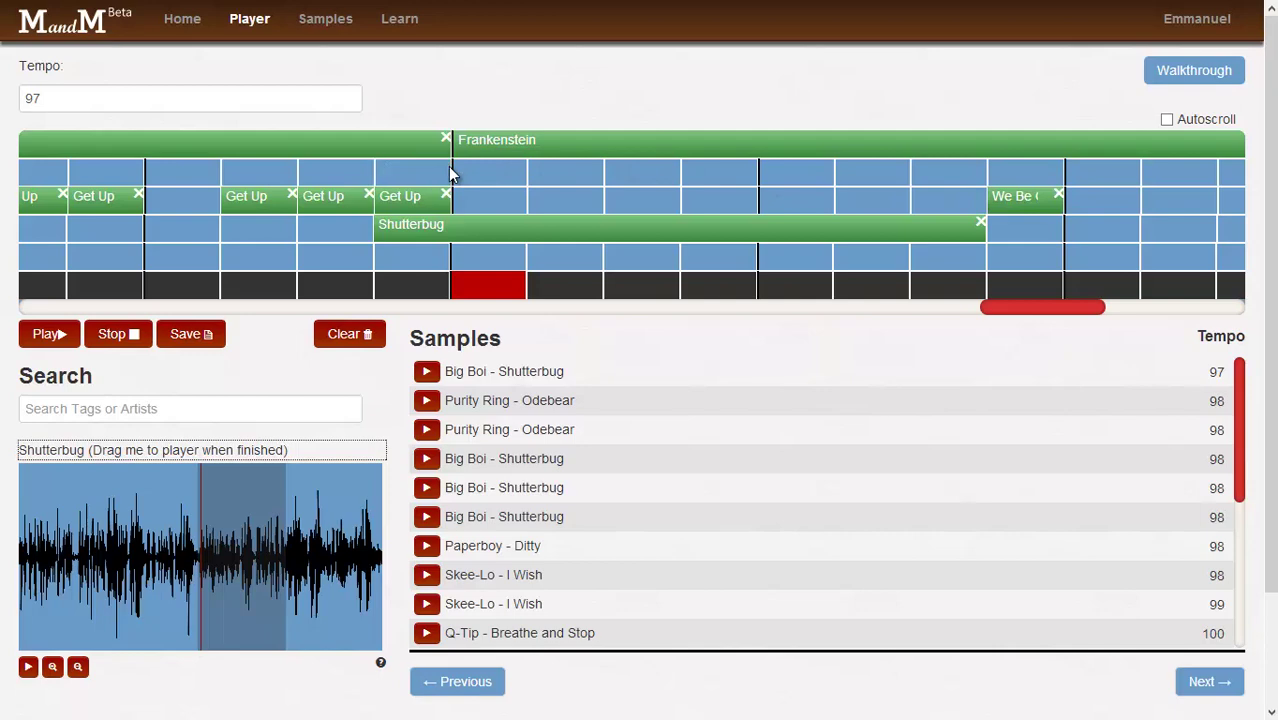
{"action": "left_click", "coordinate": [1015, 200]}
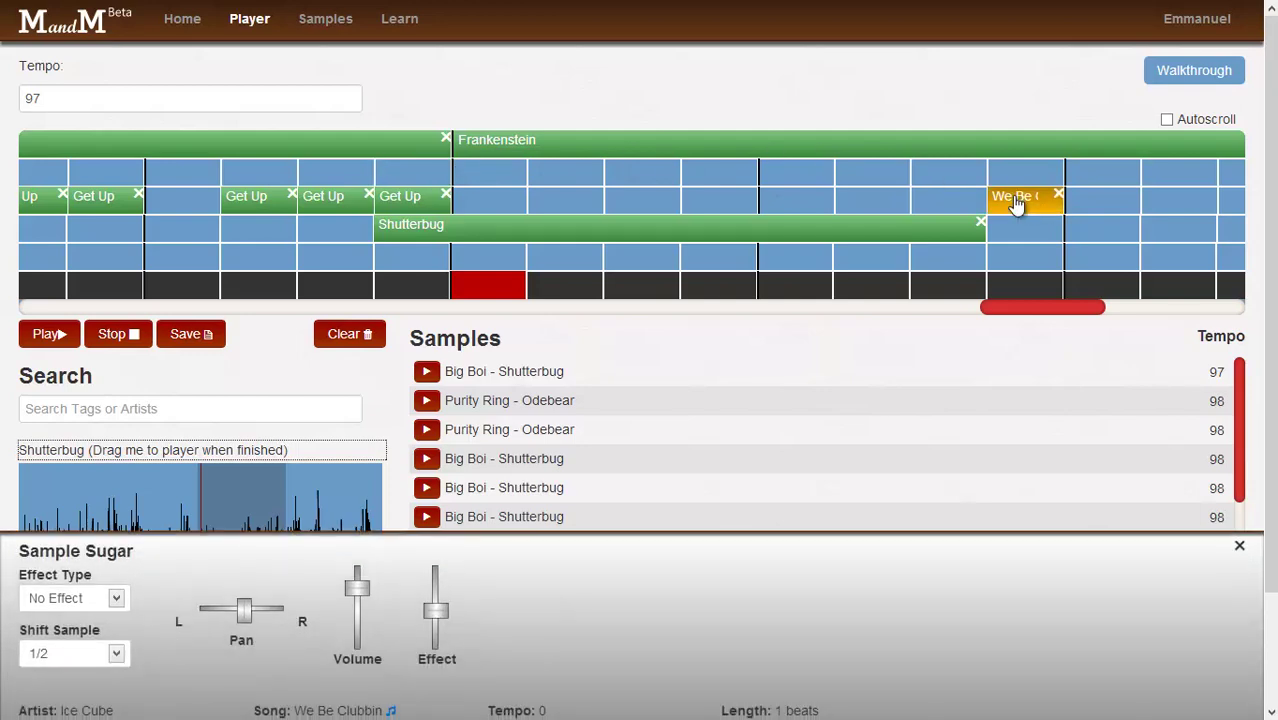
{"action": "left_click", "coordinate": [1016, 204]}
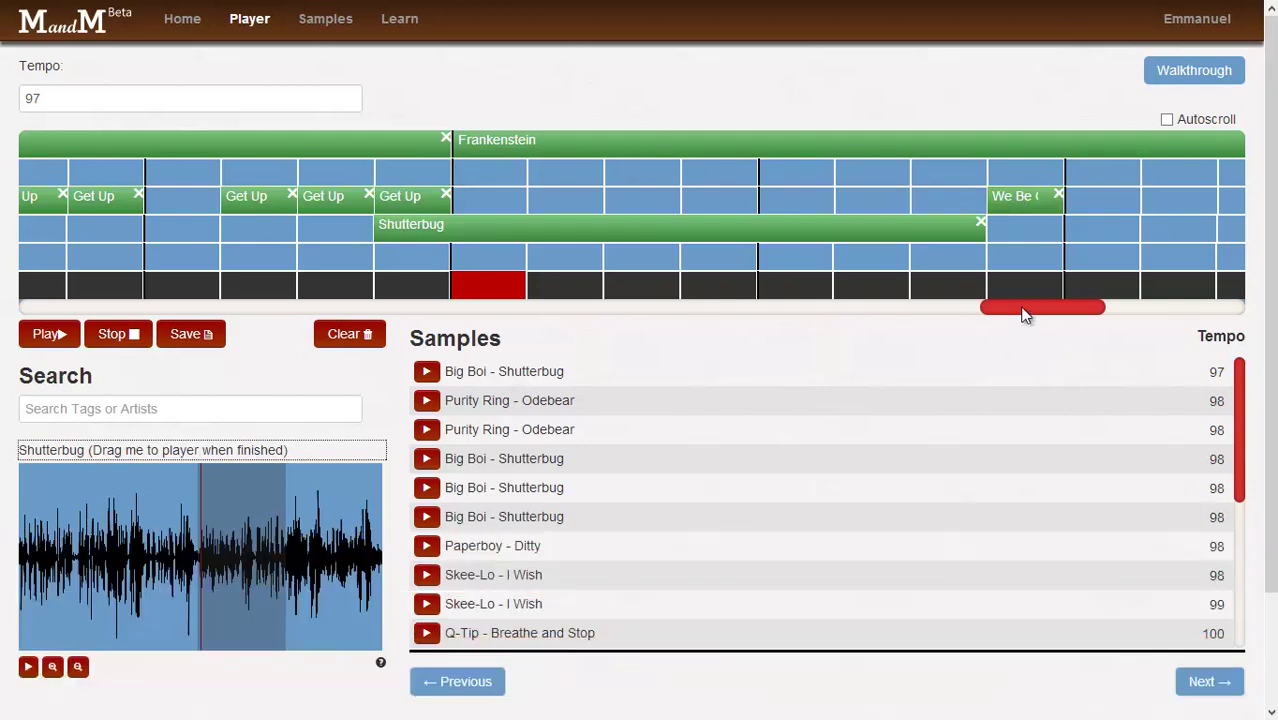
Step: Copy Get Up onto the third track after We Be Clubbin as two groups of three clips, leaving one empty beat before each group
{"action": "left_click_drag", "start_coordinate": [1025, 315], "coordinate": [1095, 312]}
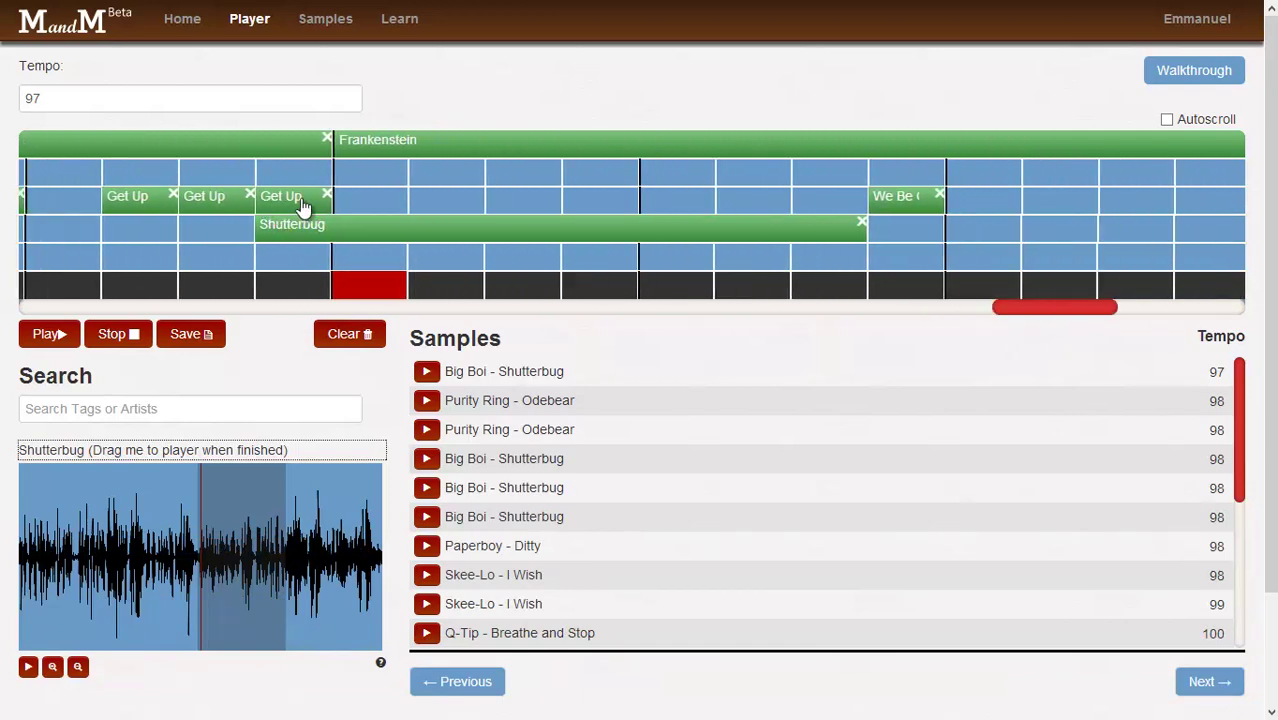
{"action": "left_click_drag", "start_coordinate": [303, 206], "coordinate": [1060, 250]}
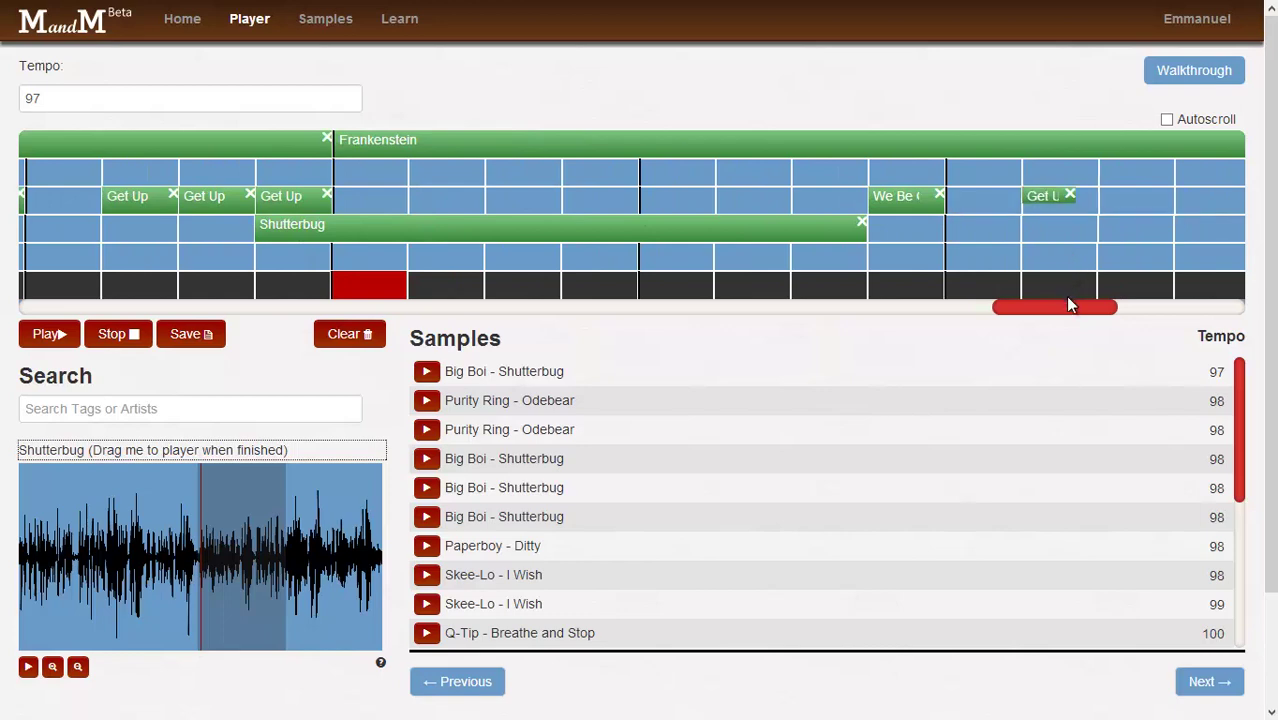
{"action": "left_click_drag", "start_coordinate": [1068, 305], "coordinate": [1103, 307]}
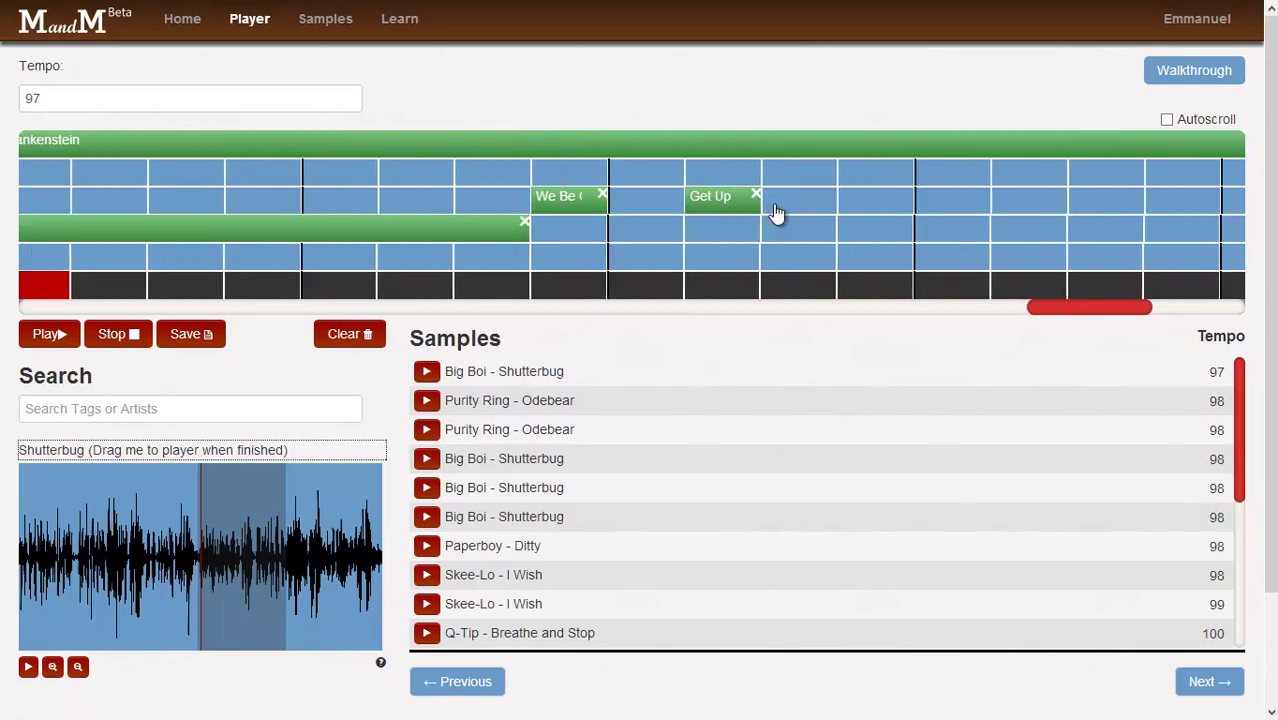
{"action": "left_click_drag", "start_coordinate": [776, 214], "coordinate": [1178, 212]}
{"action": "left_click_drag", "start_coordinate": [1135, 305], "coordinate": [1192, 316]}
Step: Filter the samples by 50 Cent and place the 97-tempo Disco Inferno on the third track, three beats after the last Get Up clip
{"action": "left_click", "coordinate": [95, 405]}
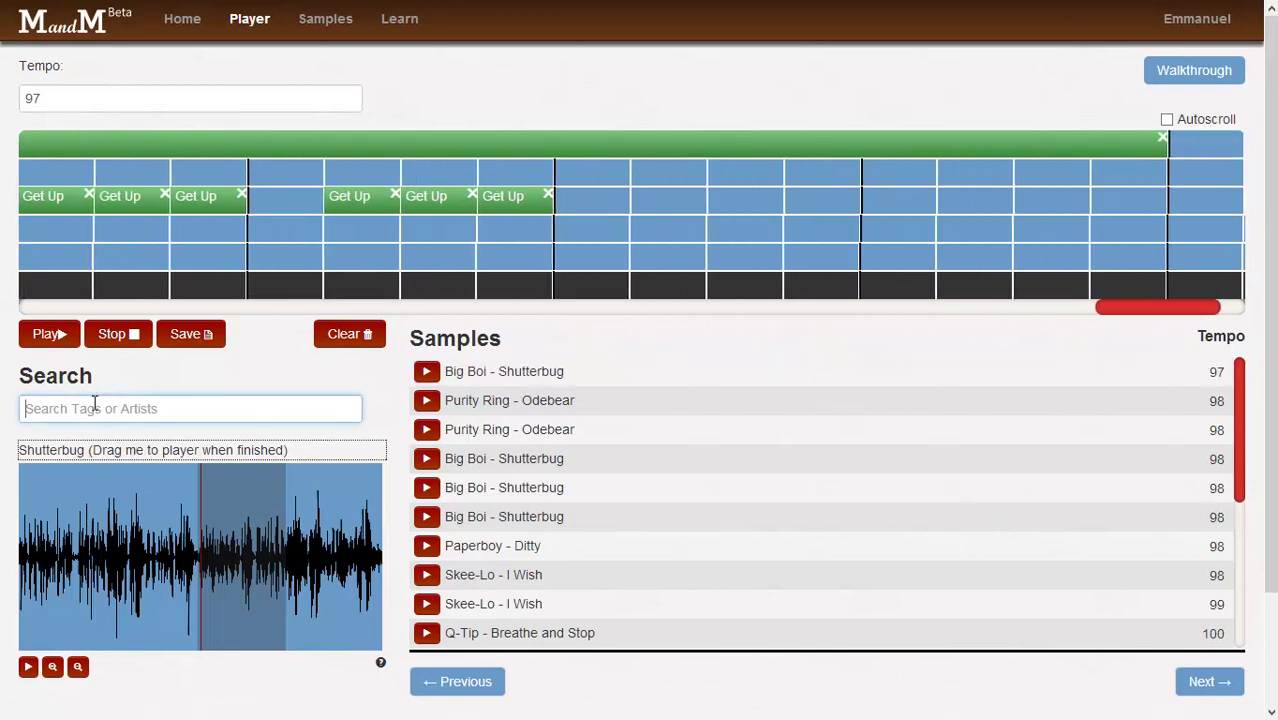
{"action": "type", "text": "50"}
{"action": "left_click", "coordinate": [66, 443]}
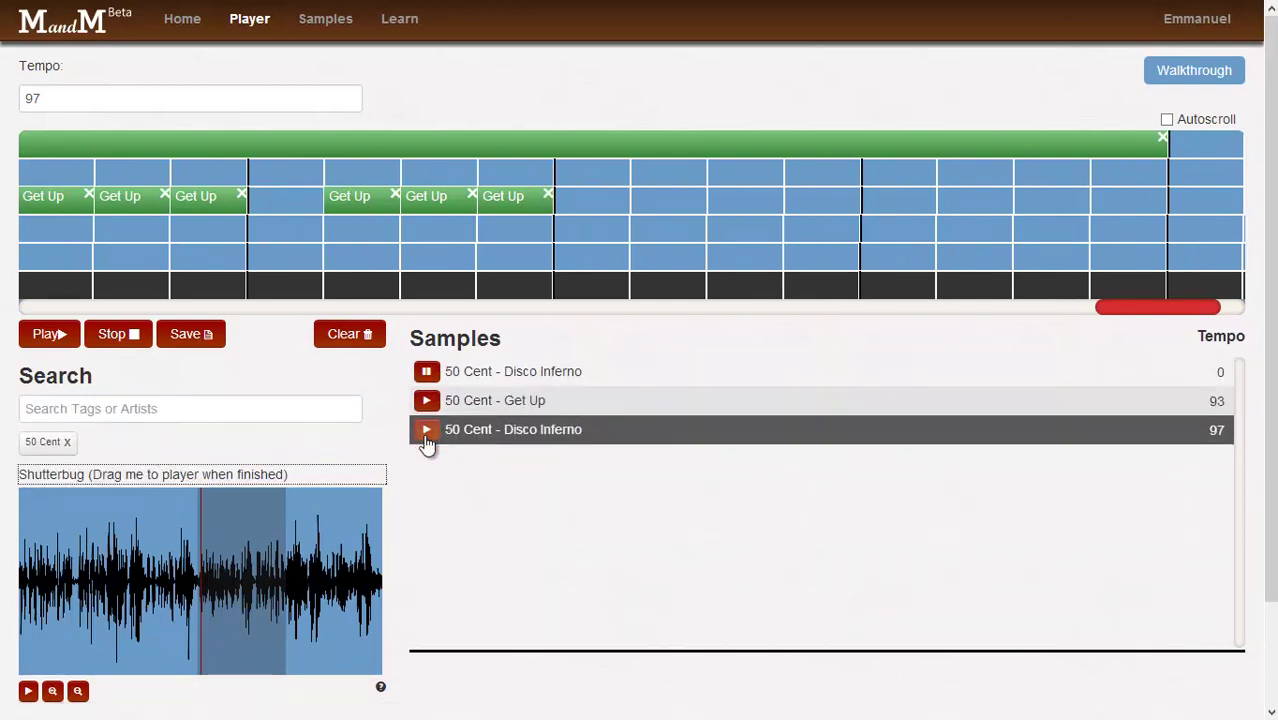
{"action": "left_click_drag", "start_coordinate": [430, 437], "coordinate": [662, 202]}
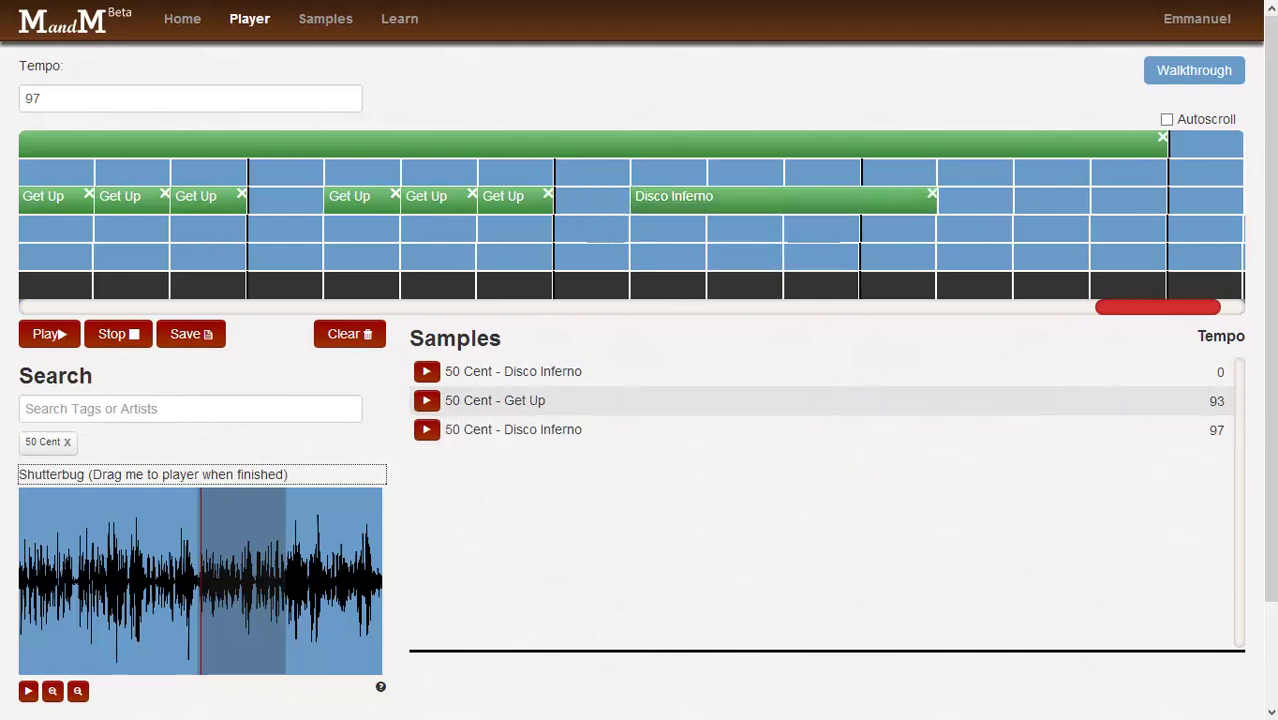
{"action": "left_click", "coordinate": [930, 196]}
{"action": "left_click_drag", "start_coordinate": [499, 428], "coordinate": [836, 211]}
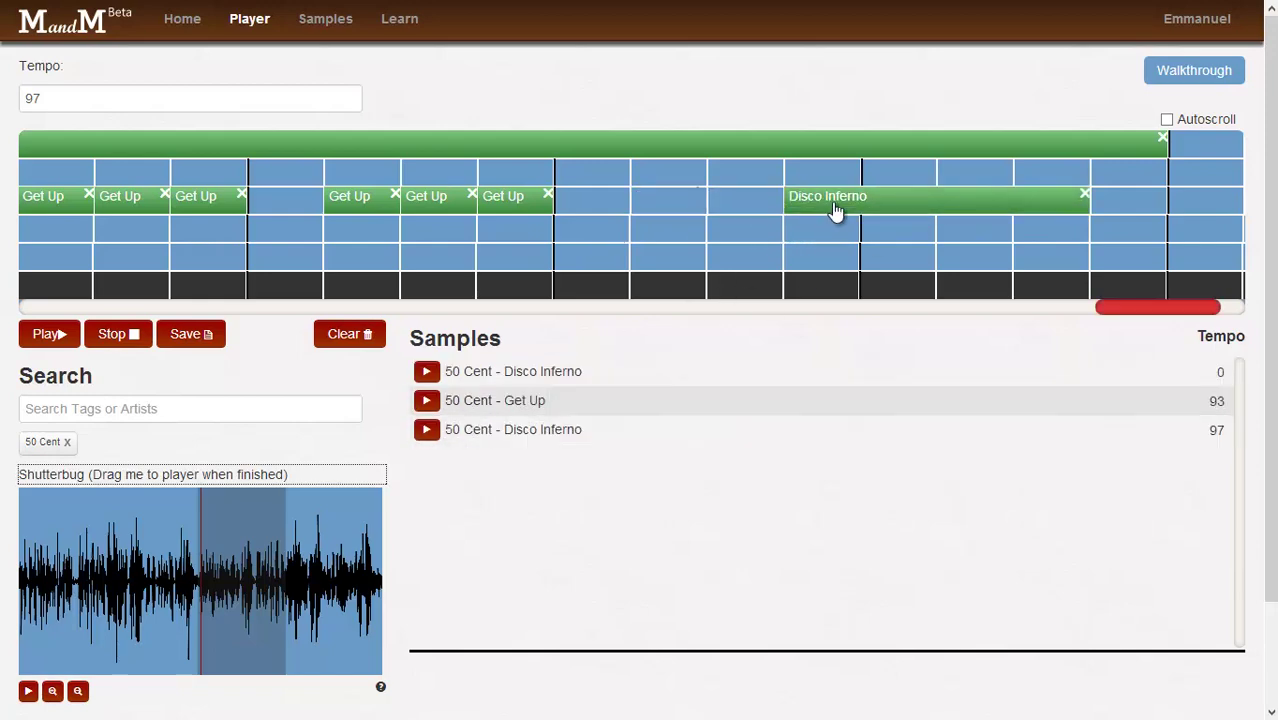
Step: Shift the four-beat Disco Inferno clip on the third track by 1/2
{"action": "left_click", "coordinate": [836, 211]}
{"action": "left_click", "coordinate": [105, 651]}
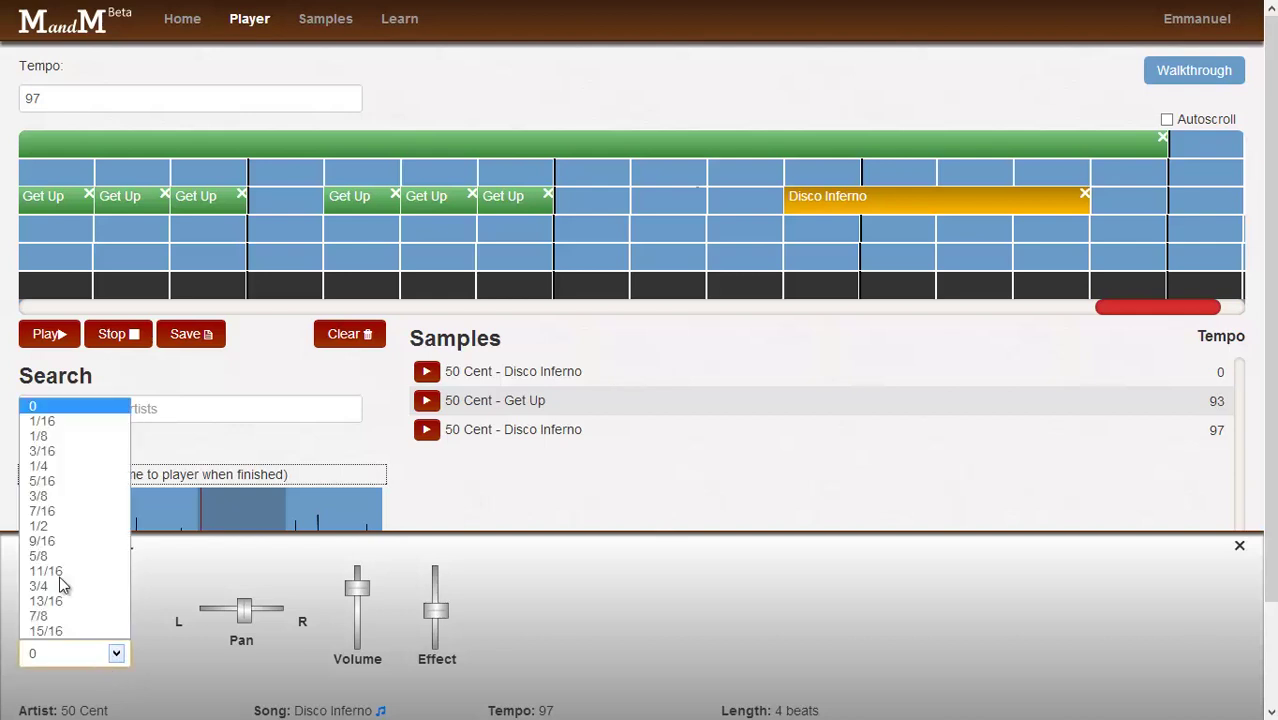
{"action": "left_click", "coordinate": [50, 526]}
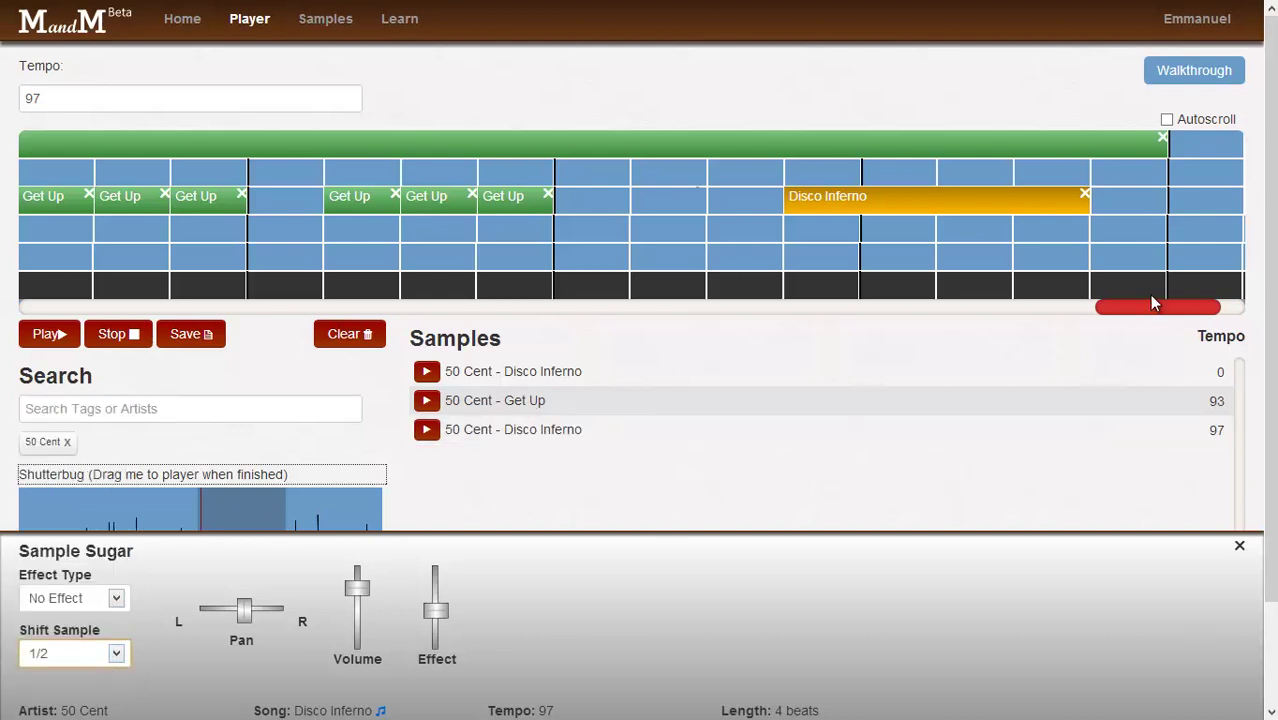
Step: Place the 0-tempo Disco Inferno sample on the third track at the beat where Frankenstein ends
{"action": "left_click_drag", "start_coordinate": [1155, 311], "coordinate": [1166, 308]}
{"action": "left_click_drag", "start_coordinate": [519, 371], "coordinate": [1080, 197]}
{"action": "left_click_drag", "start_coordinate": [1083, 243], "coordinate": [1085, 244]}
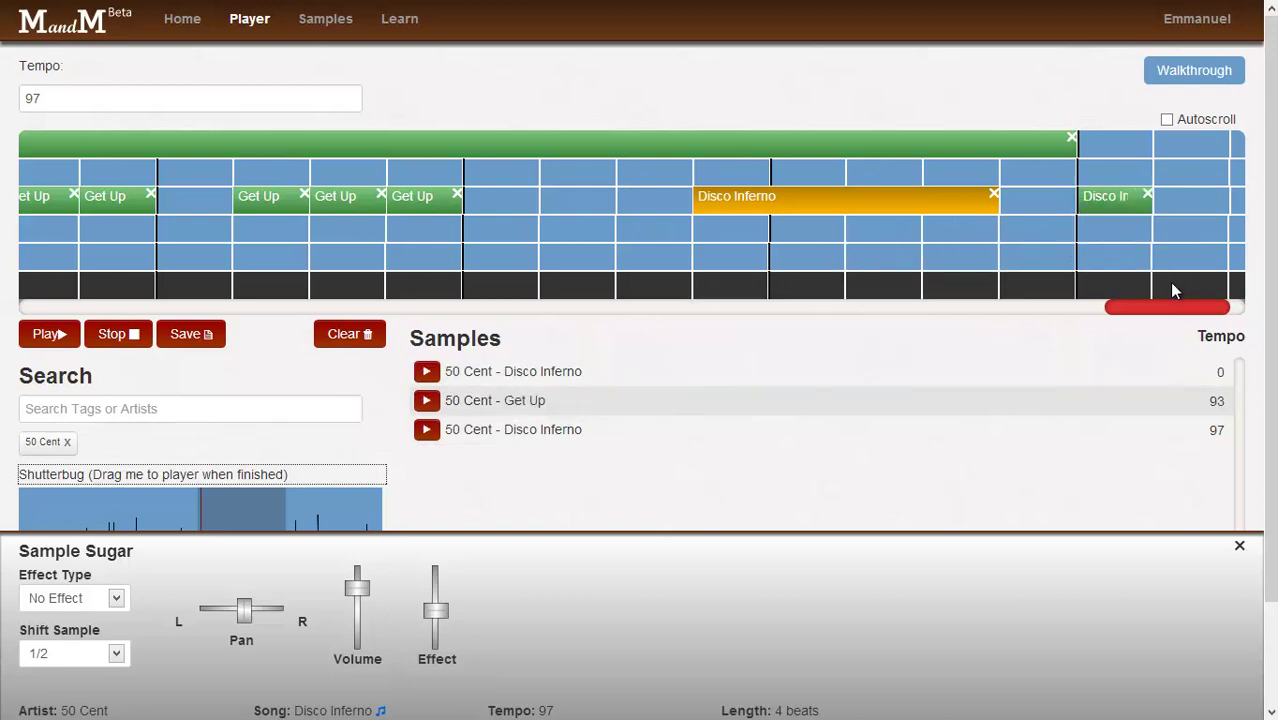
Step: Play back the mashup with autoscroll on from the last Sour Times clip through the final Disco Inferno clip, and stop playback
{"action": "left_click_drag", "start_coordinate": [1172, 312], "coordinate": [1012, 322]}
{"action": "left_click_drag", "start_coordinate": [998, 318], "coordinate": [961, 322]}
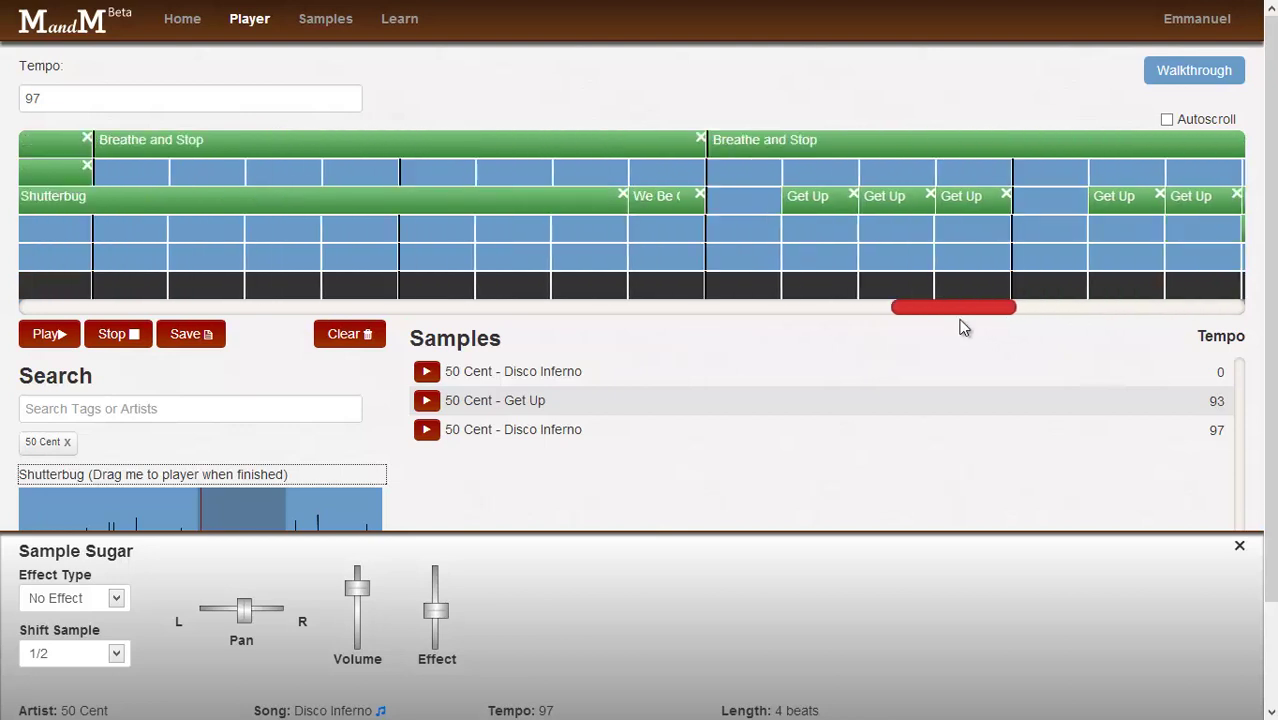
{"action": "left_click", "coordinate": [26, 287]}
{"action": "left_click", "coordinate": [52, 340]}
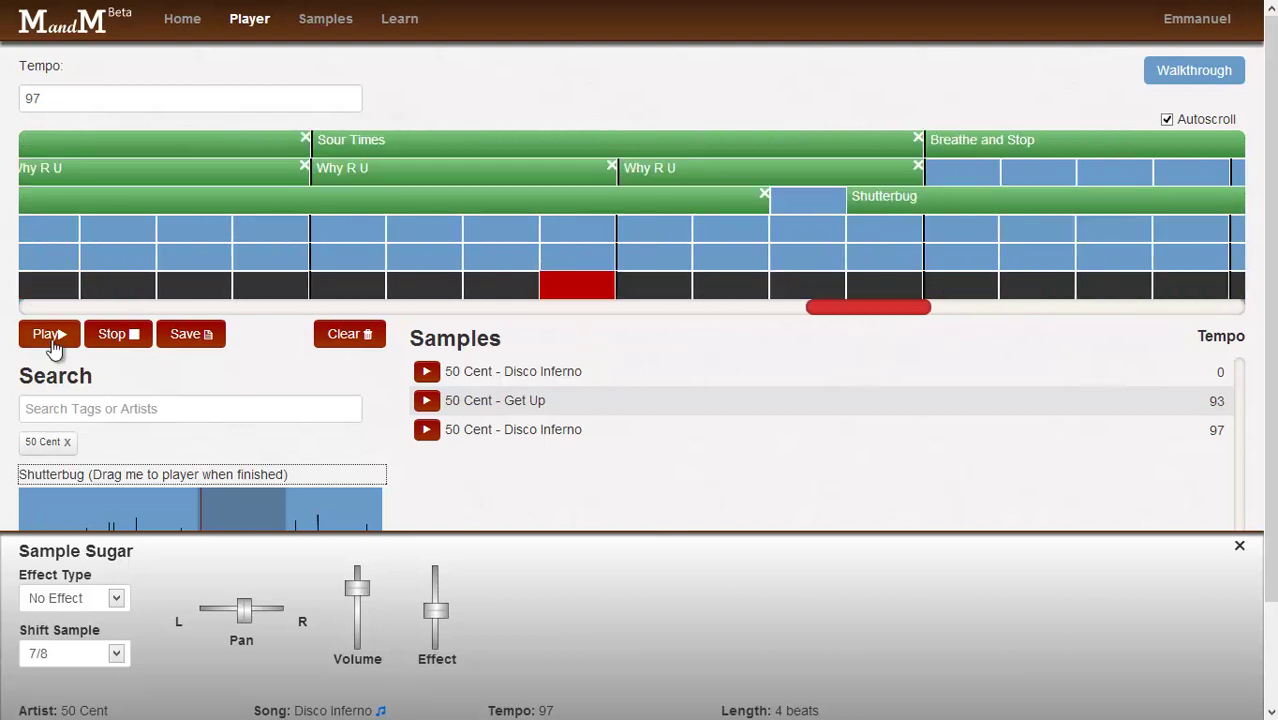
{"action": "left_click", "coordinate": [52, 340]}
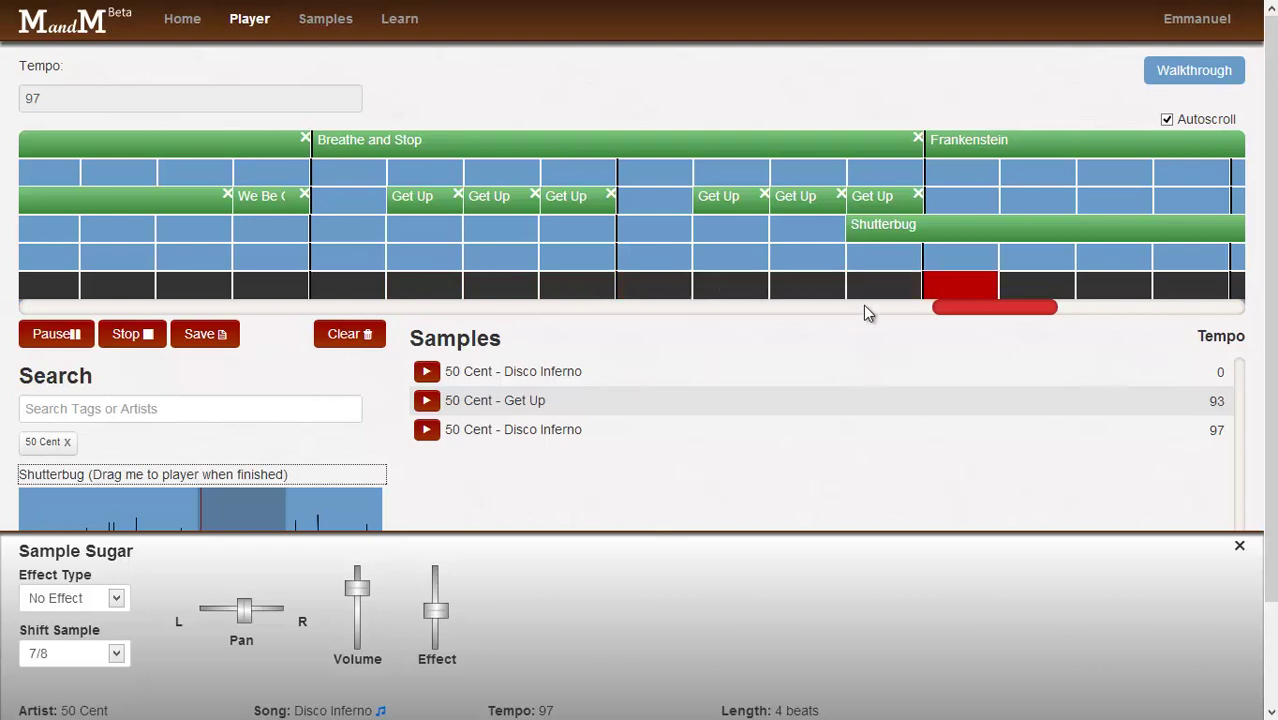
{"action": "left_click", "coordinate": [914, 237]}
{"action": "left_click", "coordinate": [914, 237]}
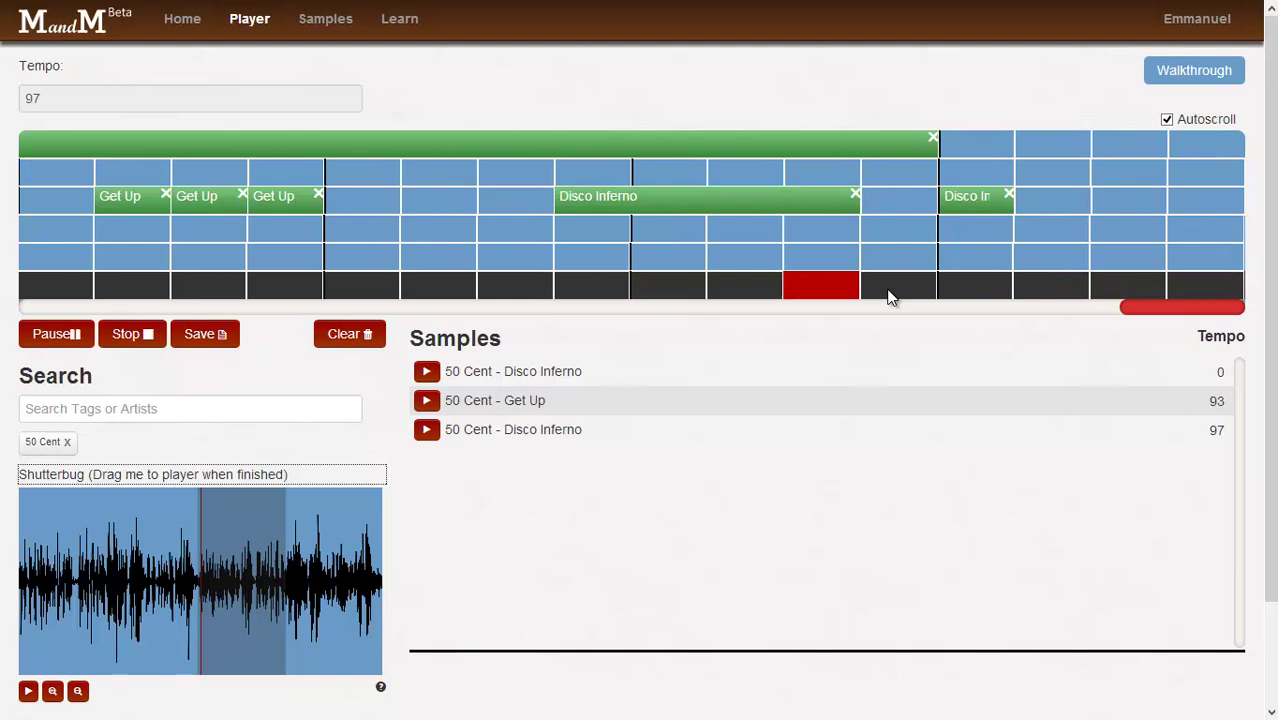
{"action": "left_click", "coordinate": [138, 333]}
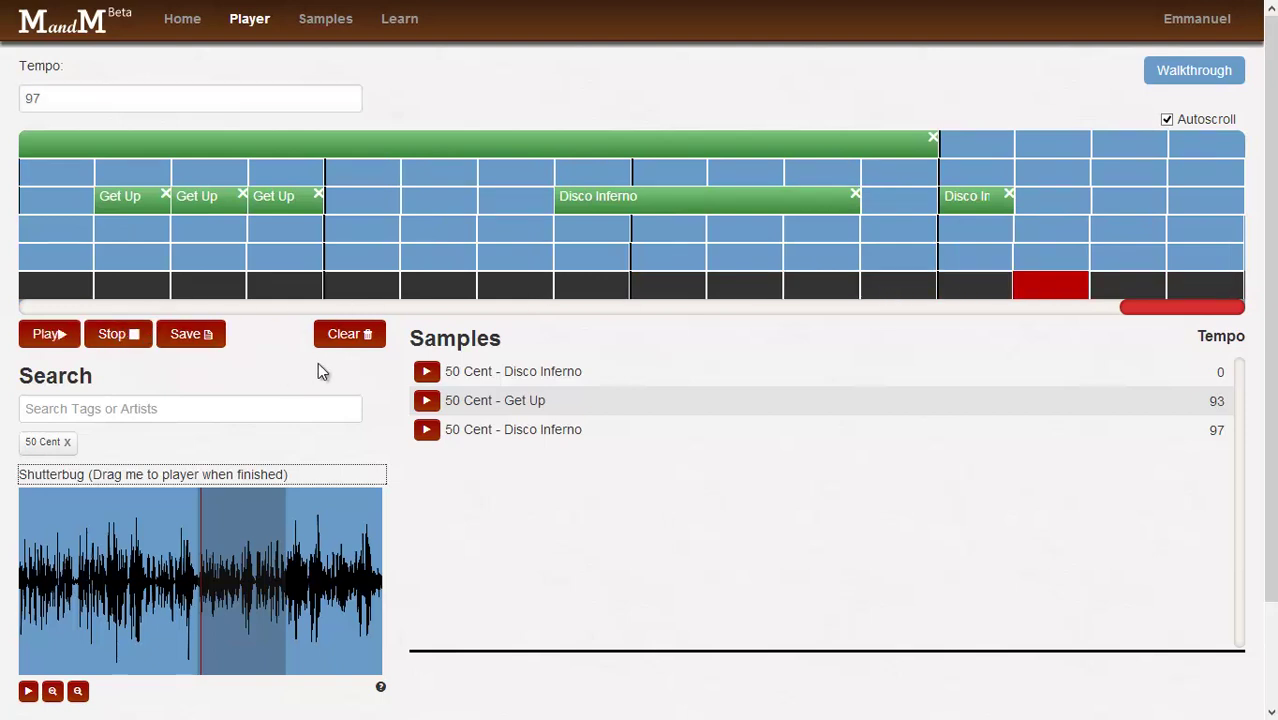
Step: Open the mashup's save form, close it without saving, and go to the Home page
{"action": "left_click", "coordinate": [199, 340]}
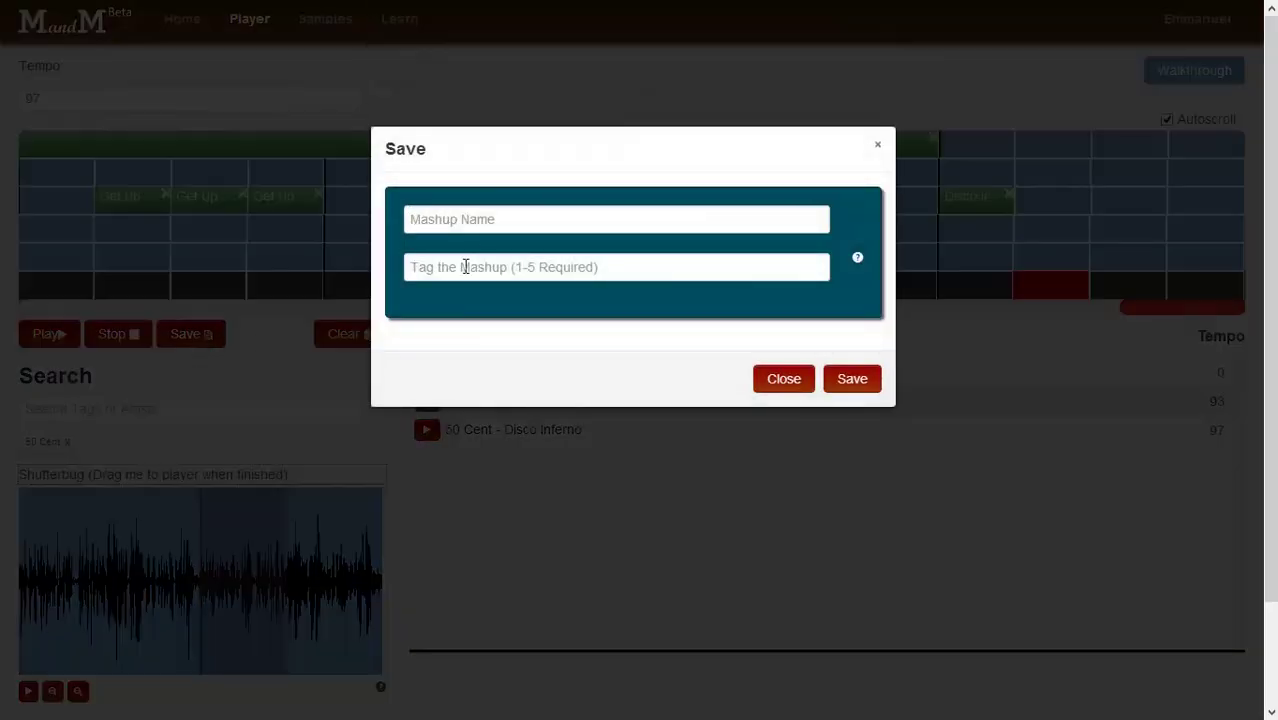
{"action": "left_click", "coordinate": [784, 380]}
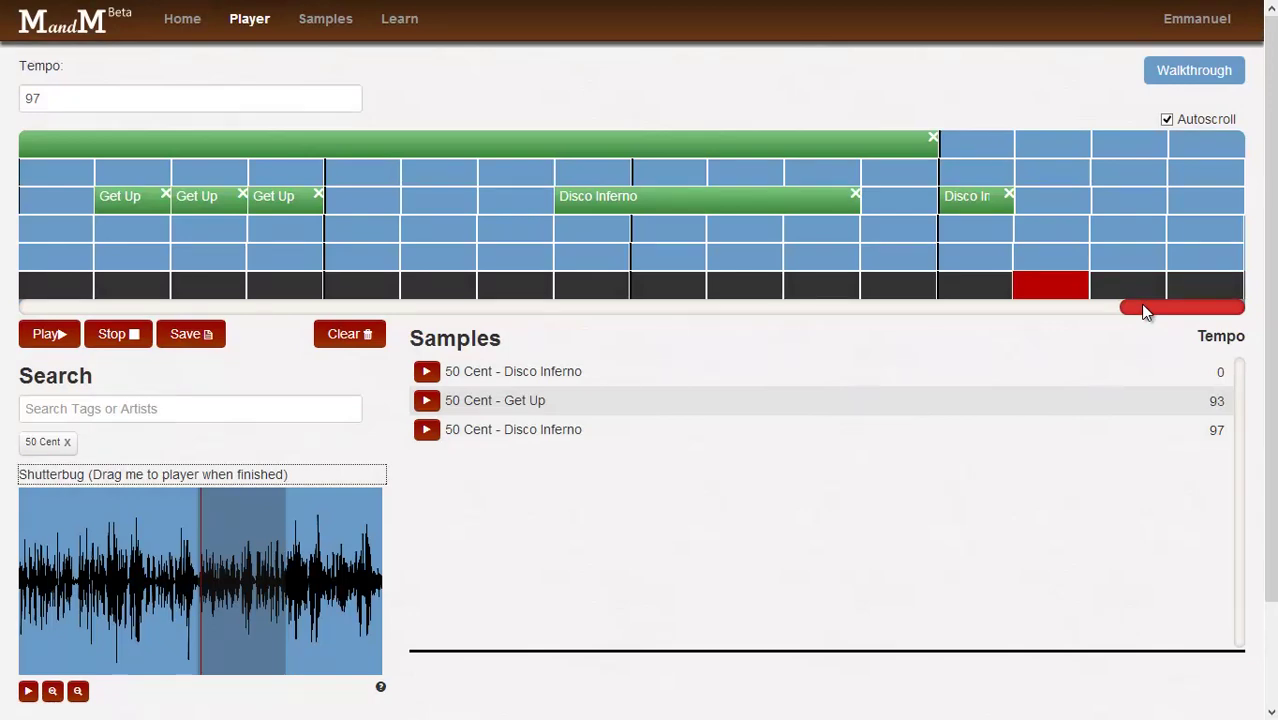
{"action": "left_click_drag", "start_coordinate": [1146, 312], "coordinate": [57, 322]}
{"action": "left_click", "coordinate": [57, 322]}
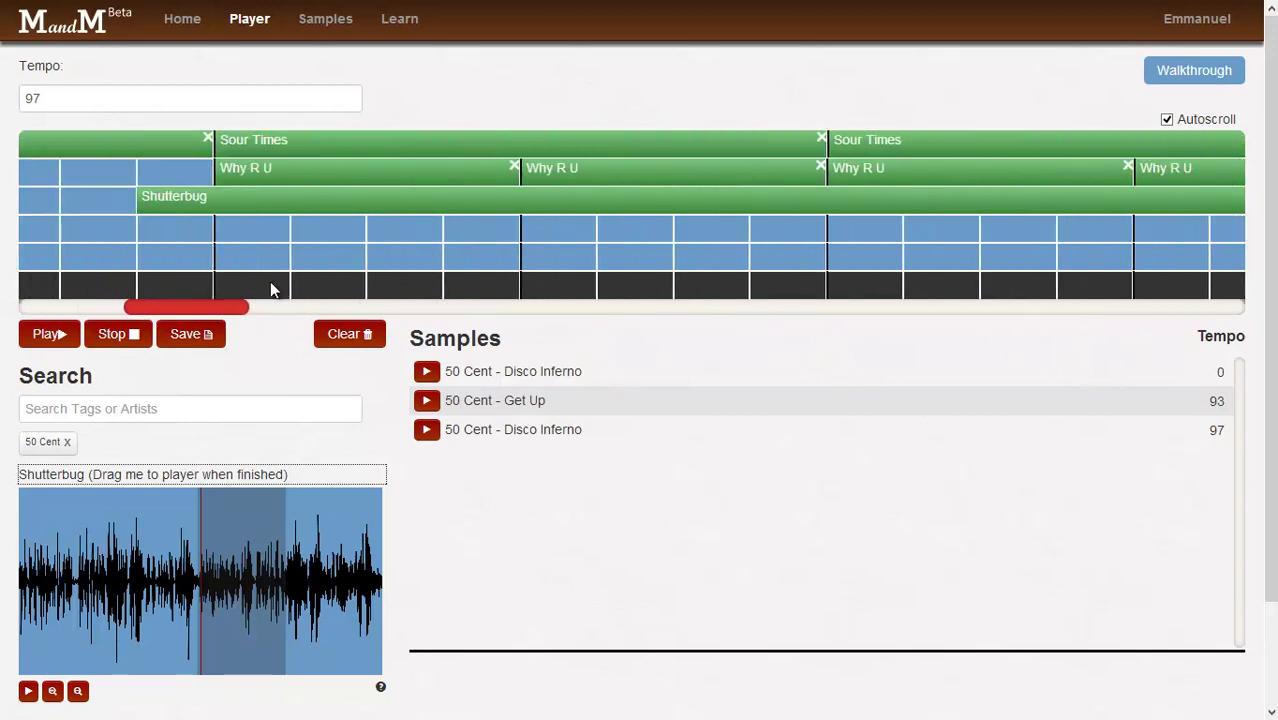
{"action": "left_click", "coordinate": [190, 35]}
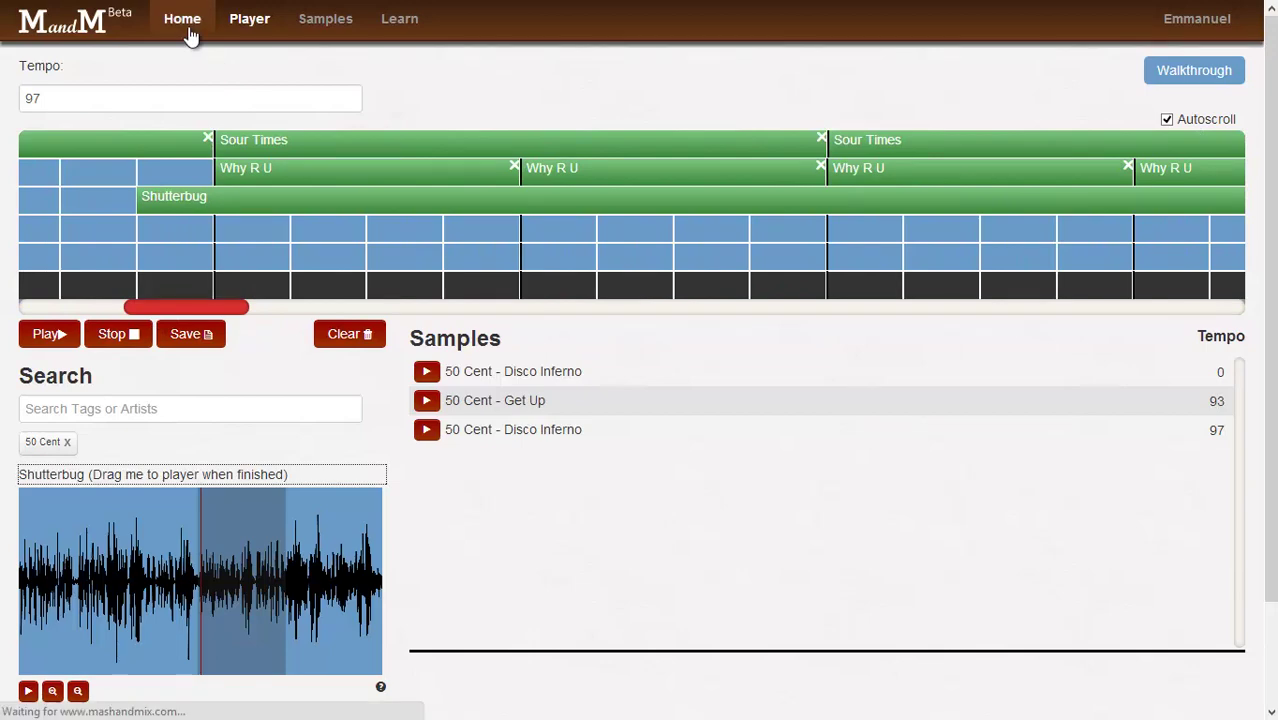